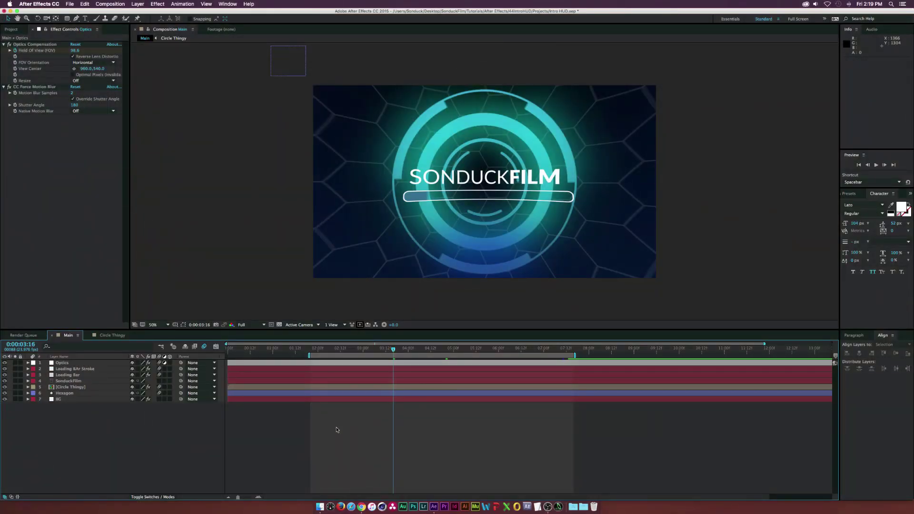
# Open the Elements folder and preview the finished Demo.mov intro in Quick Look.
pyautogui.click(320, 505)
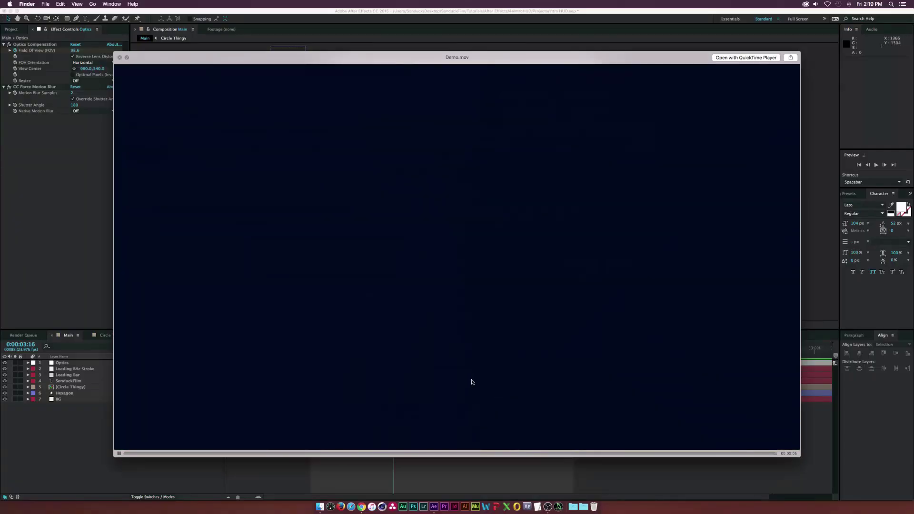
# Scrub through the Demo.mov preview to the end, then jump back near its start.
pyautogui.moveTo(417, 452); pyautogui.dragTo(596, 450)
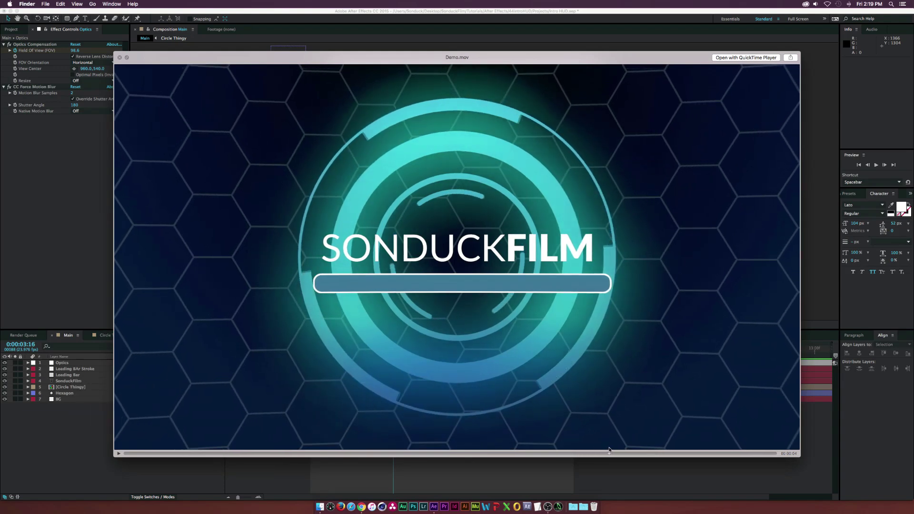
pyautogui.click(261, 453)
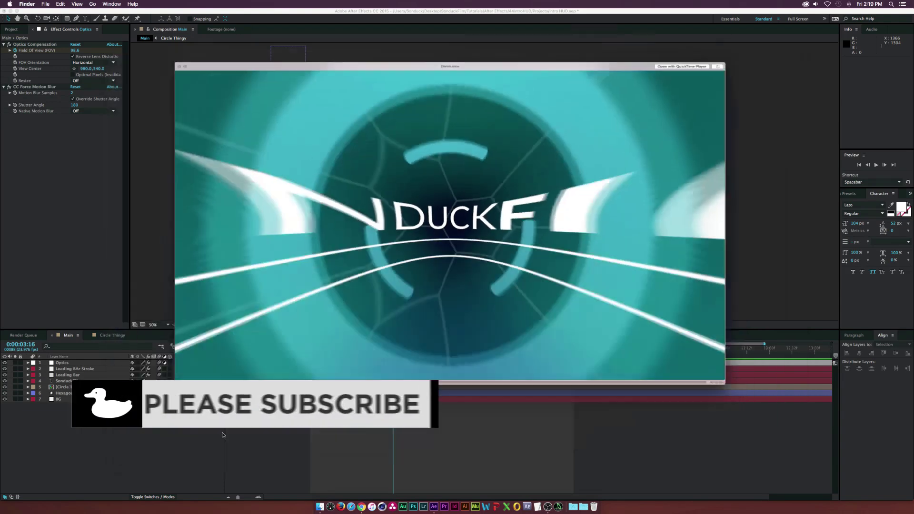
# Return to the TUT comp, deselect the gradient solid and draw a pentagon with the Polygon Tool.
pyautogui.click(40, 115)
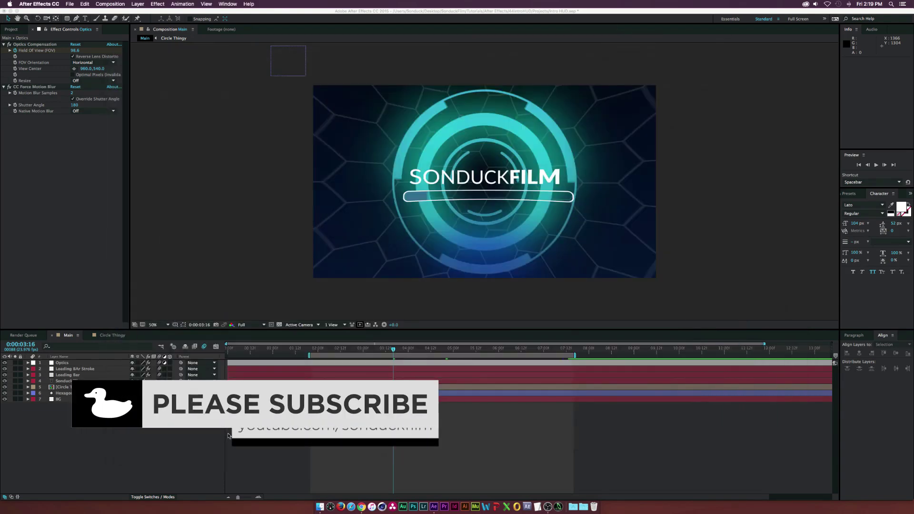
pyautogui.click(19, 30)
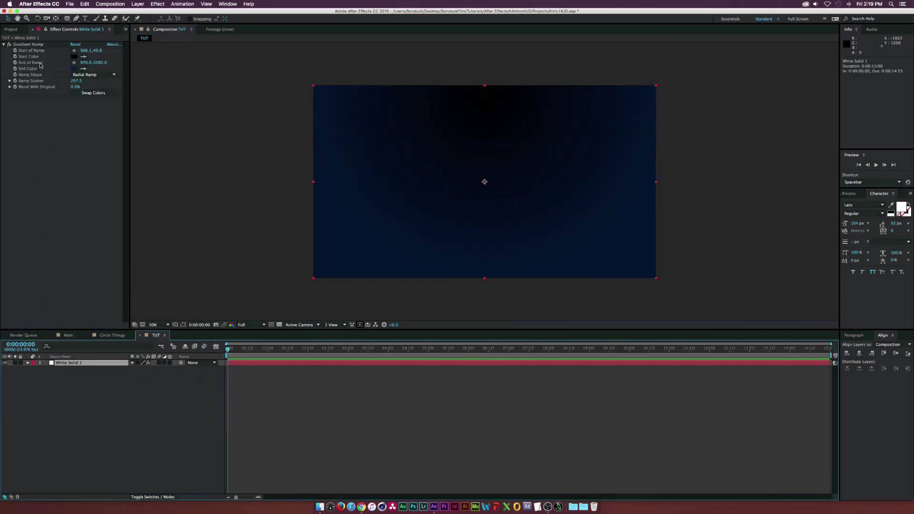
pyautogui.click(74, 440)
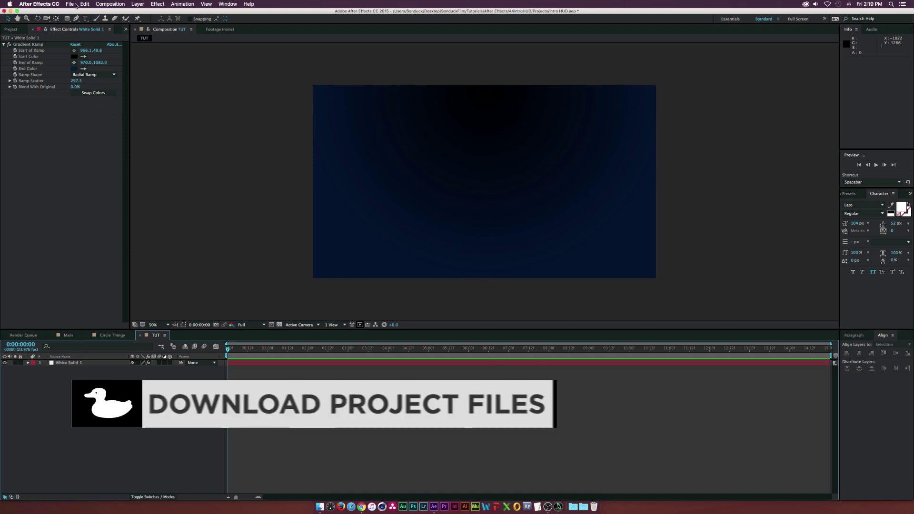
pyautogui.moveTo(69, 19); pyautogui.dragTo(90, 43)
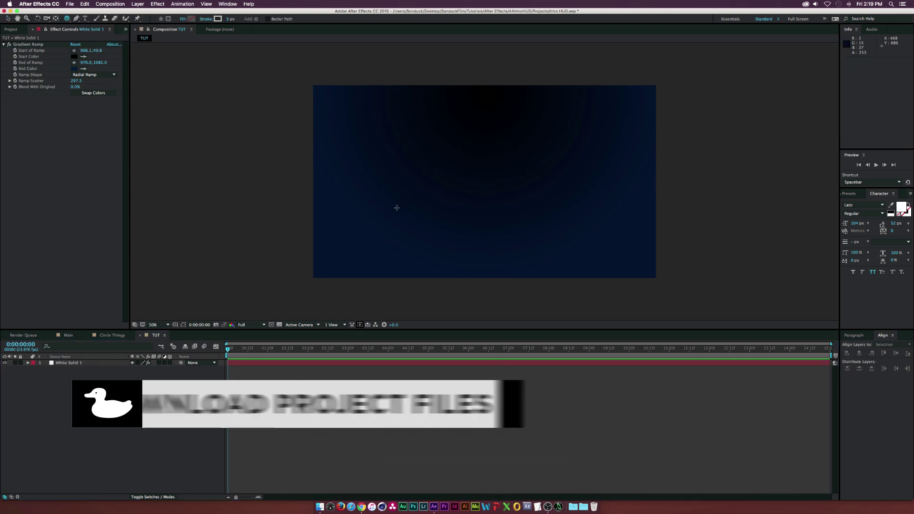
pyautogui.moveTo(397, 210)
pyautogui.mouseDown()
pyautogui.moveTo(414, 181)
pyautogui.moveTo(393, 163)
pyautogui.moveTo(401, 180)
pyautogui.moveTo(383, 214)
pyautogui.mouseUp()
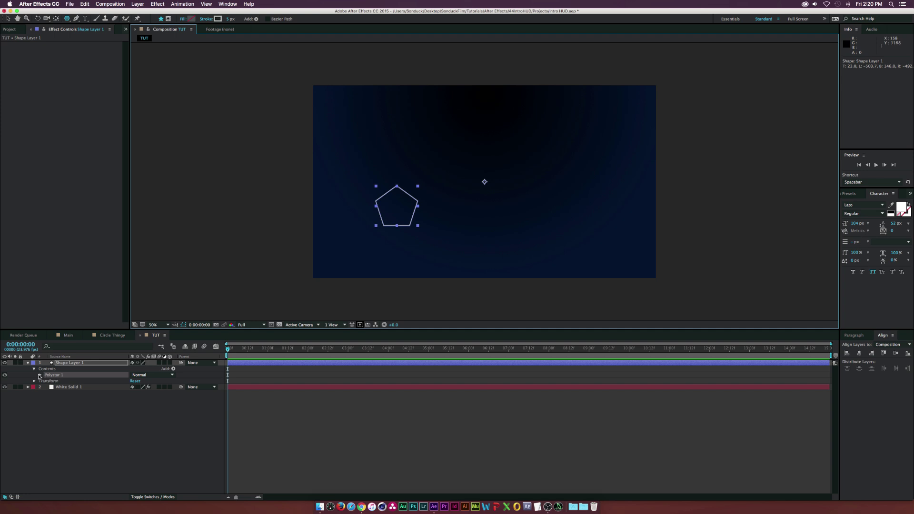
# Change Polystar Path 1's Points from 5 to 6 so the pentagon becomes a hexagon.
pyautogui.click(39, 375)
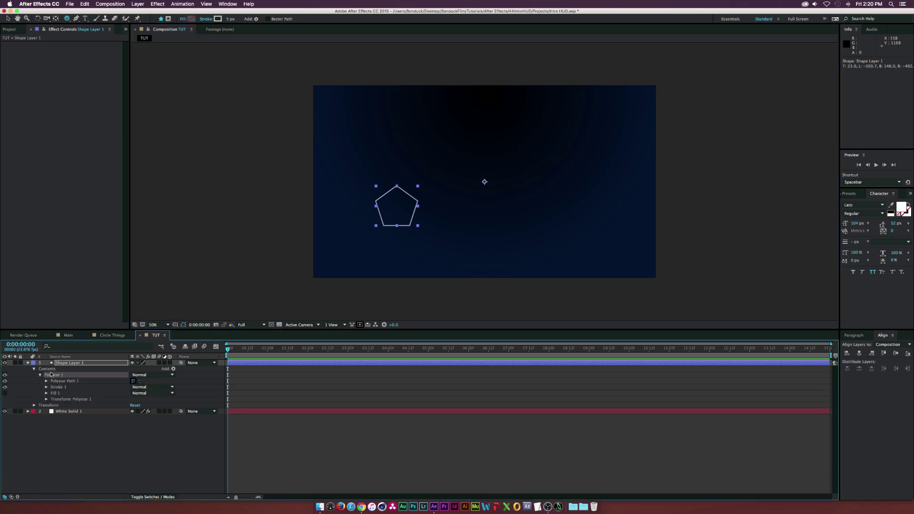
pyautogui.click(47, 381)
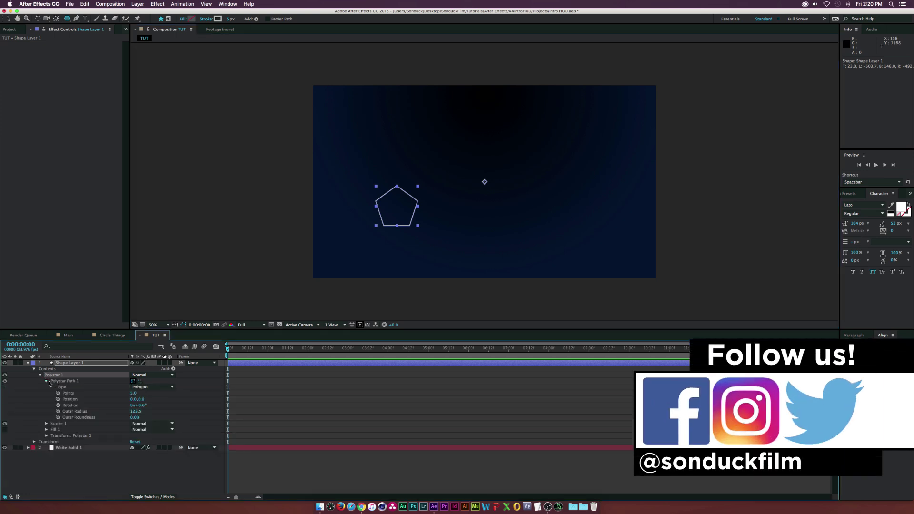
pyautogui.click(134, 393)
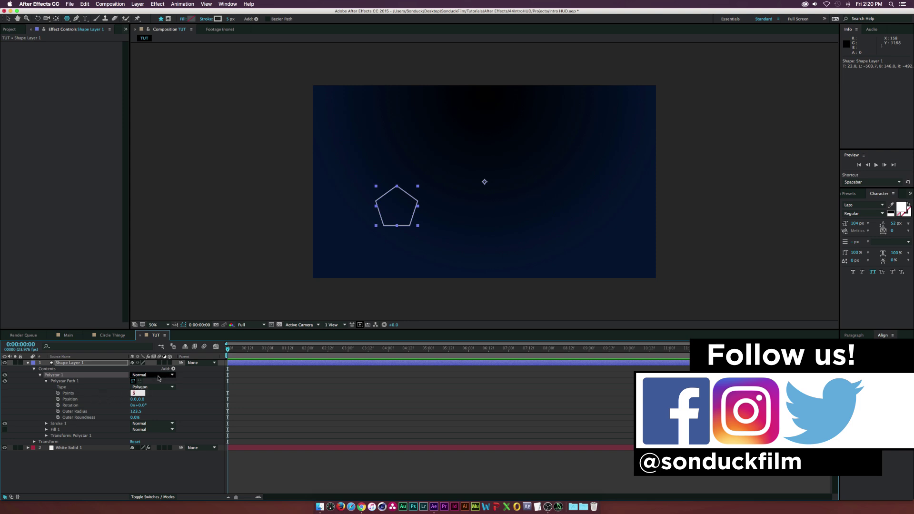
pyautogui.write('6')
pyautogui.press('Return')
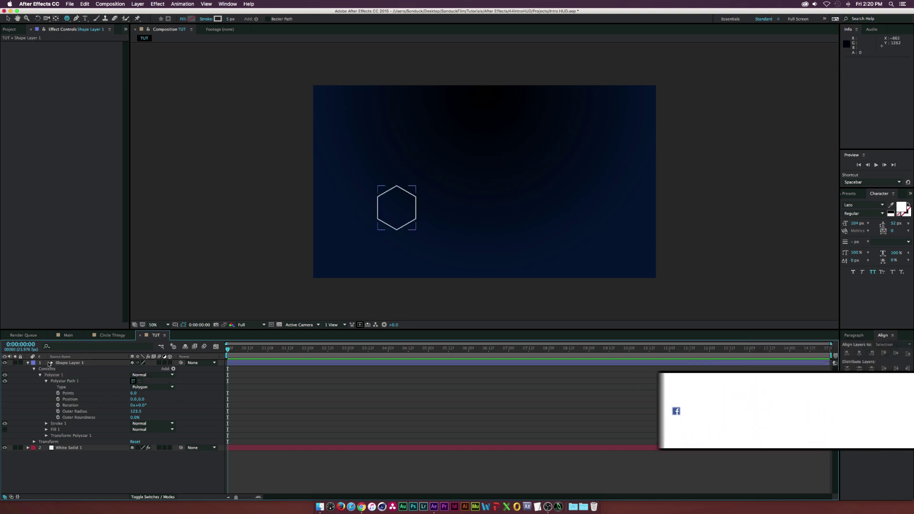
pyautogui.click(262, 268)
pyautogui.click(98, 363)
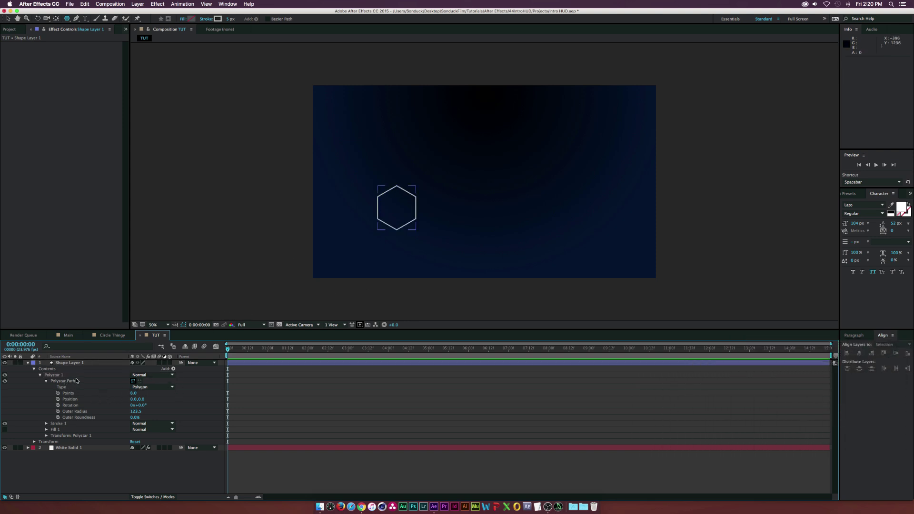
pyautogui.click(173, 369)
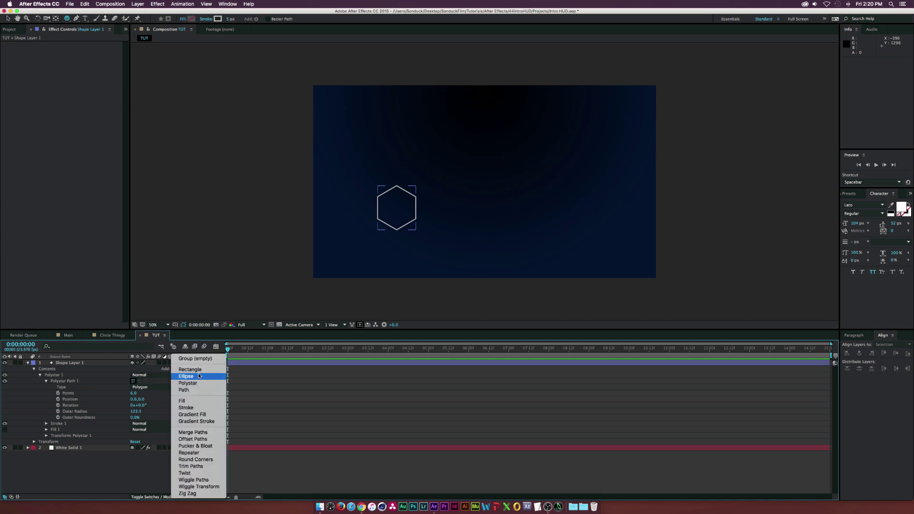
# Add a Repeater with zero horizontal offset so the hexagon copies stack vertically.
pyautogui.click(192, 452)
pyautogui.click(40, 441)
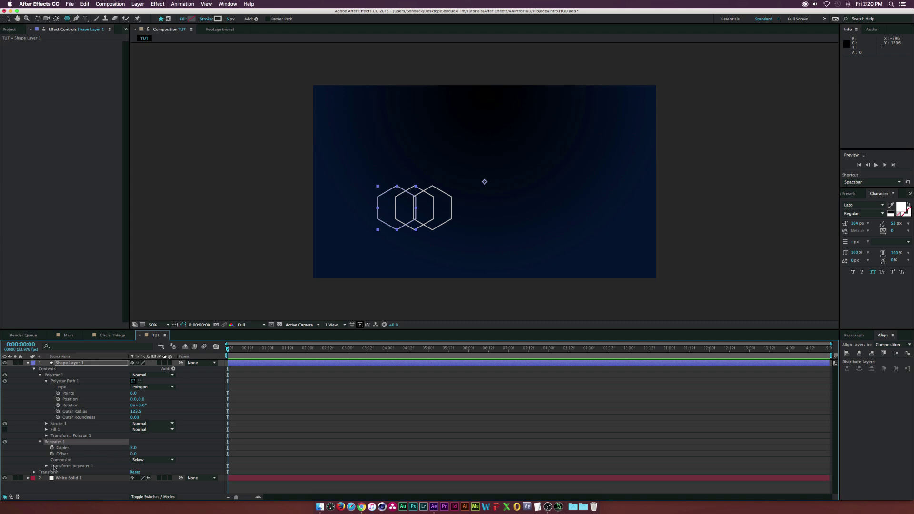
pyautogui.click(46, 466)
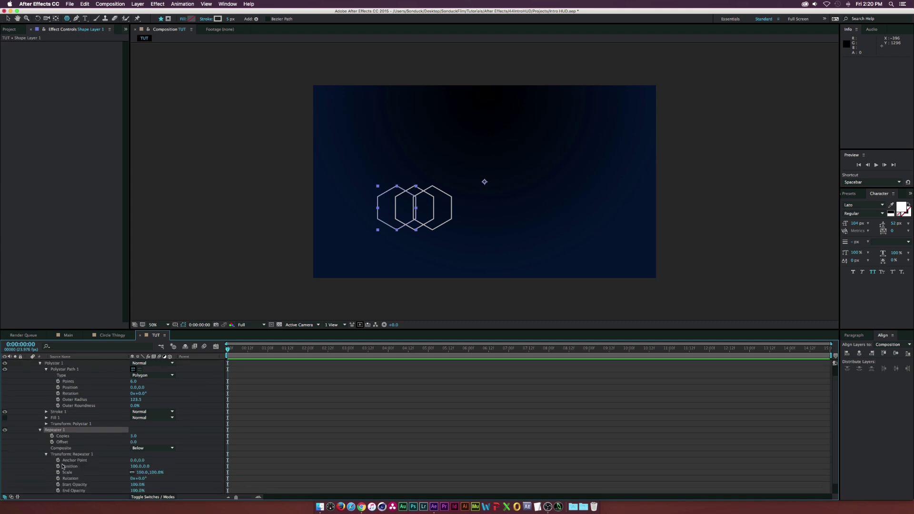
pyautogui.click(137, 467)
pyautogui.write('0')
pyautogui.press('Return')
pyautogui.moveTo(148, 467); pyautogui.dragTo(230, 467)
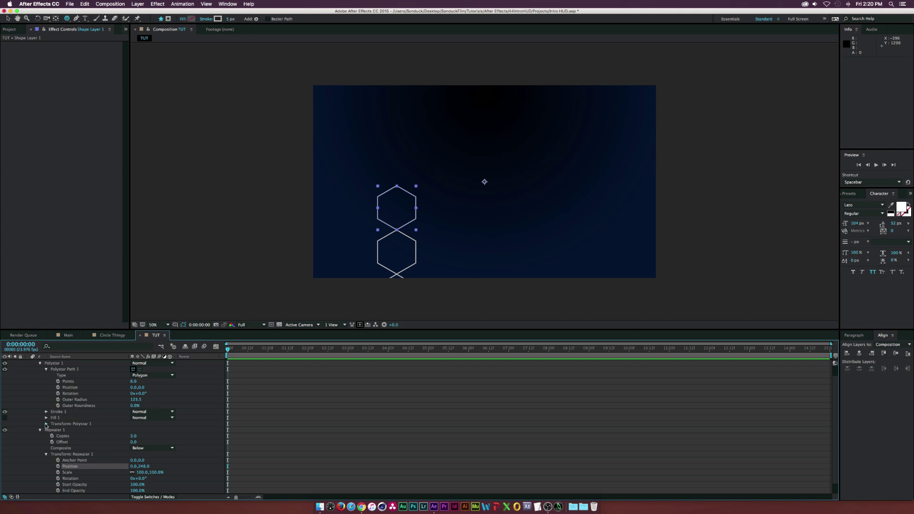
# Rotate the hexagon 90° and tighten the repeater offset to 0, 214 so copies touch.
pyautogui.click(46, 424)
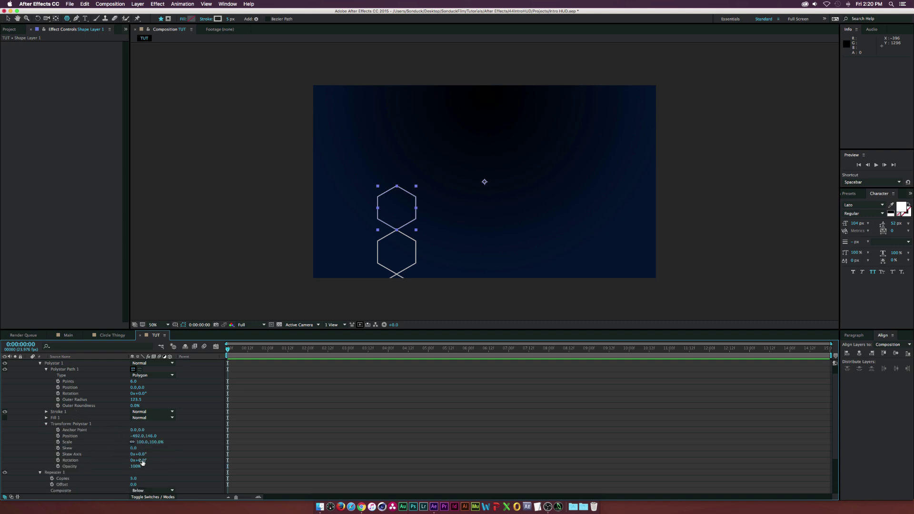
pyautogui.moveTo(143, 462); pyautogui.dragTo(145, 461)
pyautogui.click(475, 205)
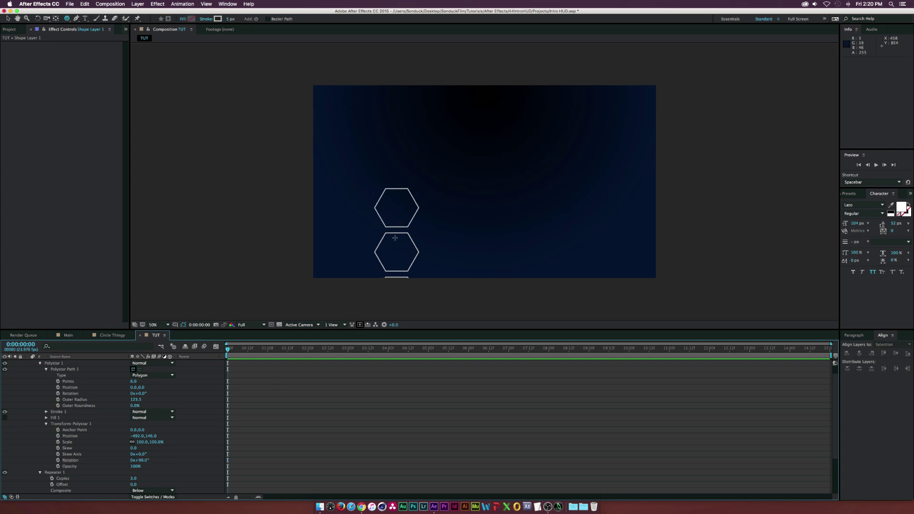
pyautogui.scroll(-3, 118, 461)
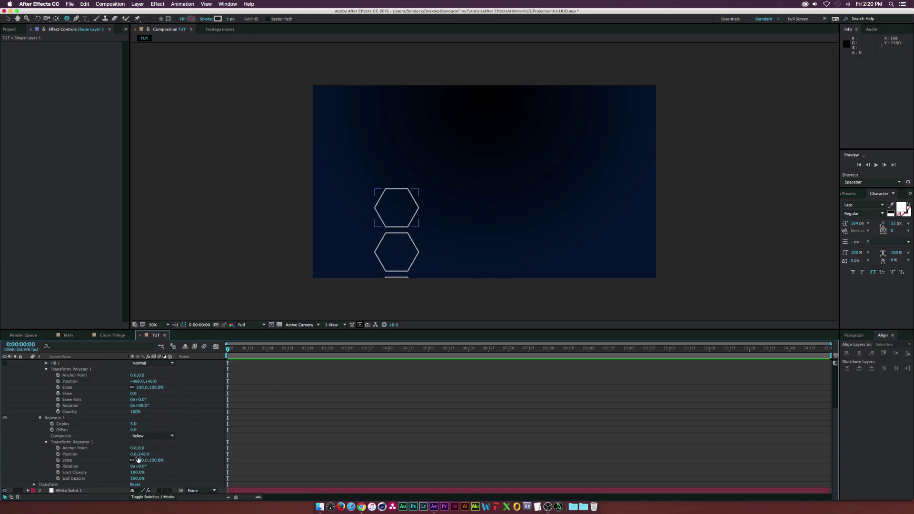
pyautogui.moveTo(143, 455); pyautogui.dragTo(136, 454)
pyautogui.click(389, 240)
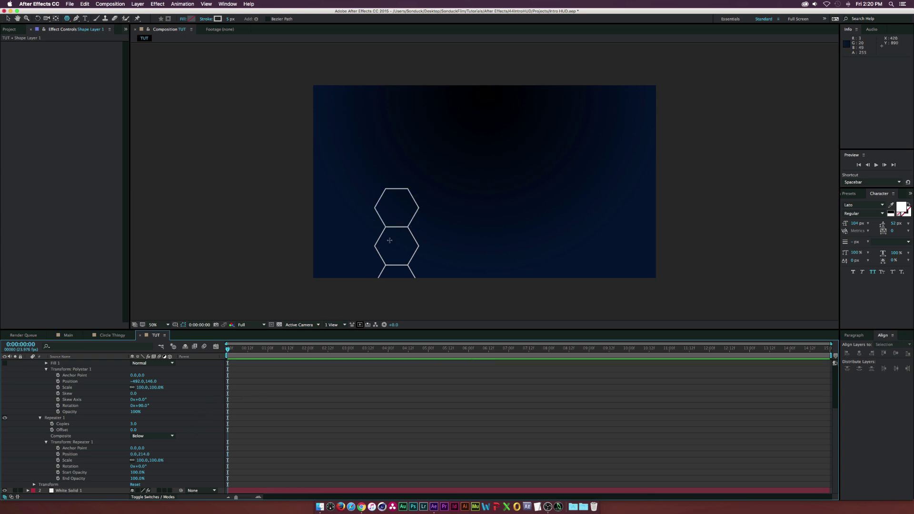
pyautogui.click(117, 405)
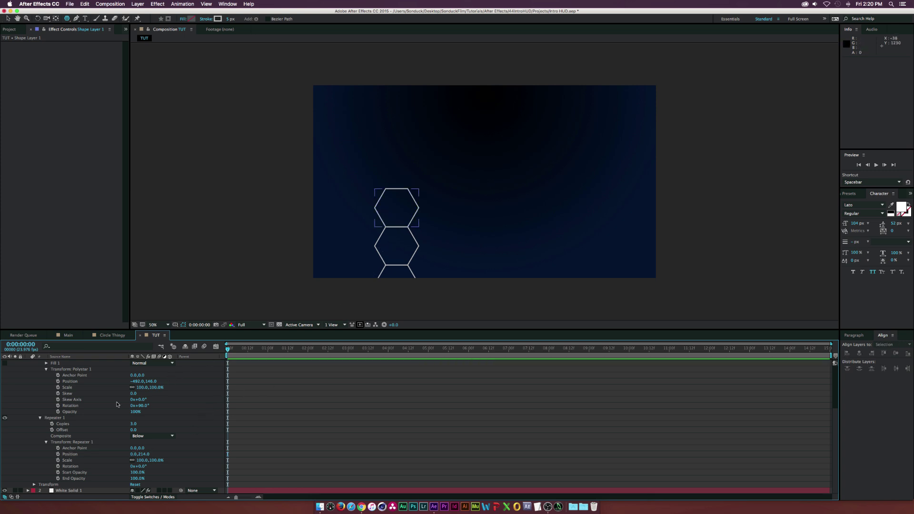
pyautogui.click(41, 418)
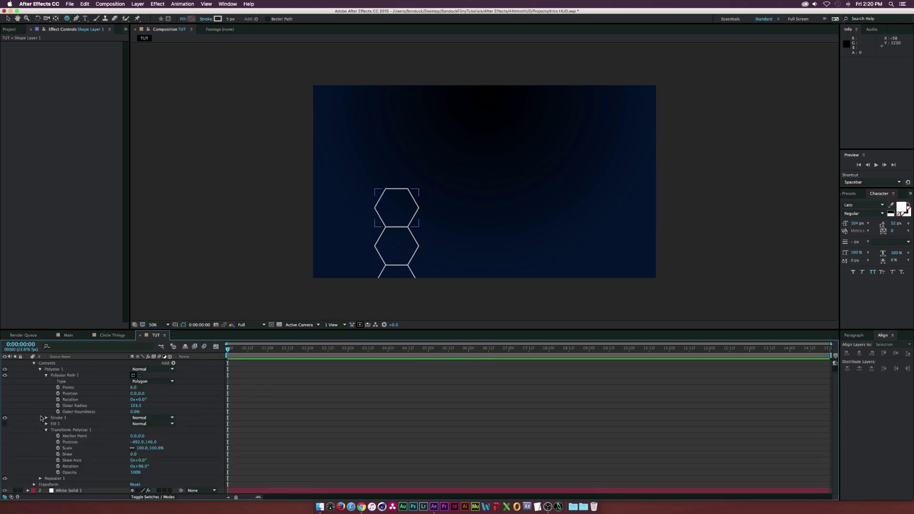
# Add a second Repeater with Position 186, -105 so the hexagon columns interlock.
pyautogui.click(167, 363)
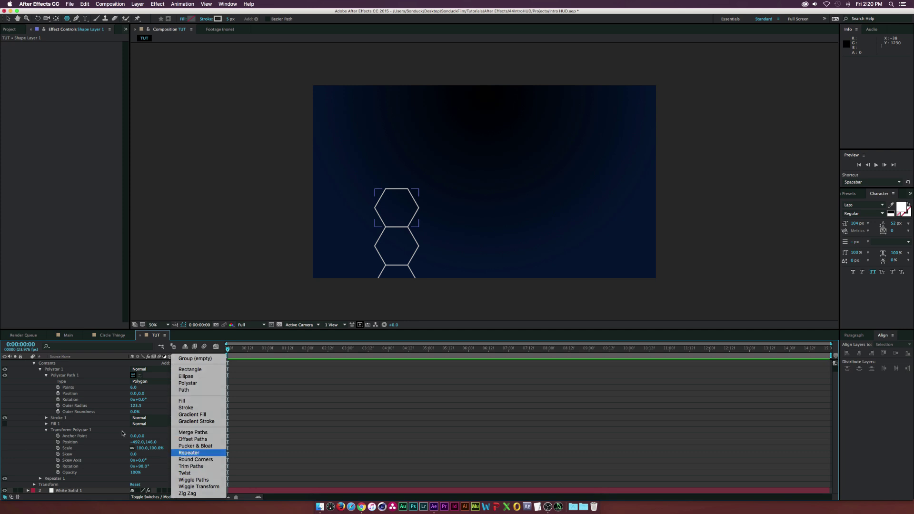
pyautogui.press('Return')
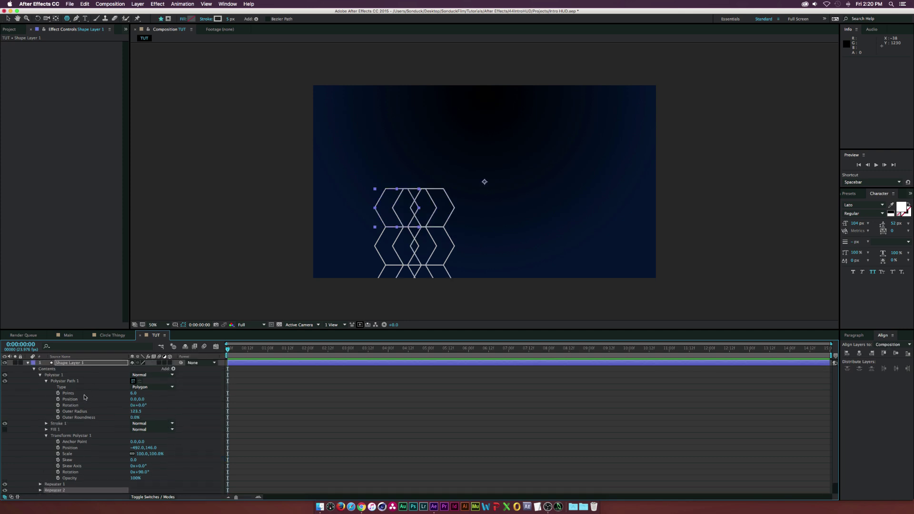
pyautogui.scroll(-2, 84, 397)
pyautogui.click(40, 478)
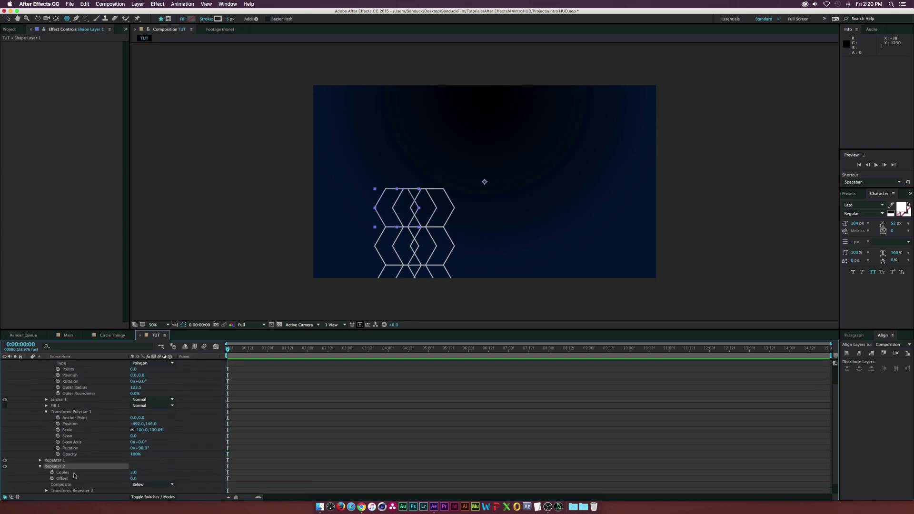
pyautogui.scroll(-4, 44, 479)
pyautogui.click(46, 479)
pyautogui.scroll(-6, 46, 479)
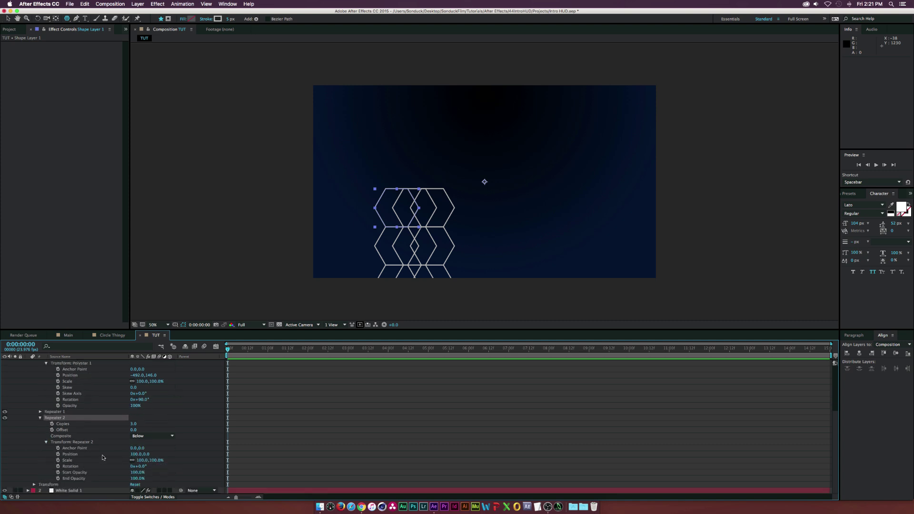
pyautogui.click(138, 455)
pyautogui.moveTo(138, 455)
pyautogui.mouseDown()
pyautogui.moveTo(186, 456)
pyautogui.moveTo(111, 454)
pyautogui.moveTo(150, 455)
pyautogui.moveTo(133, 454)
pyautogui.mouseUp()
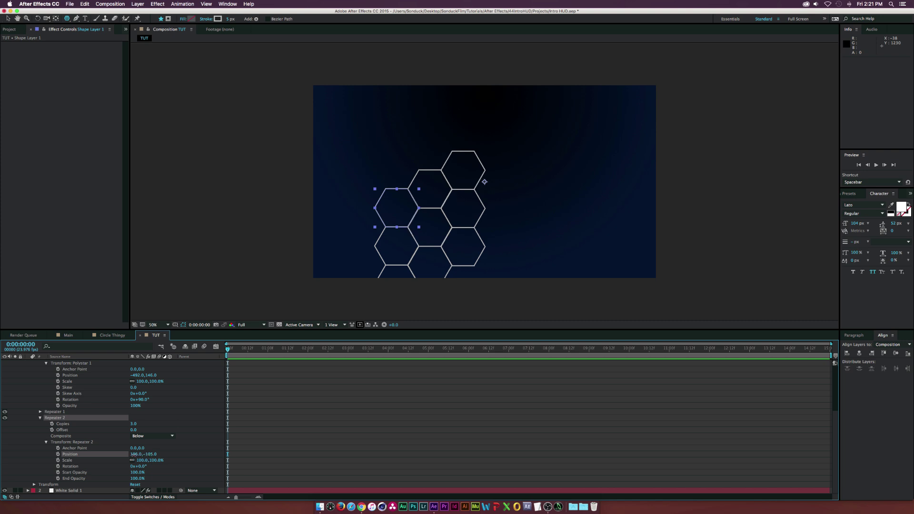
pyautogui.click(204, 444)
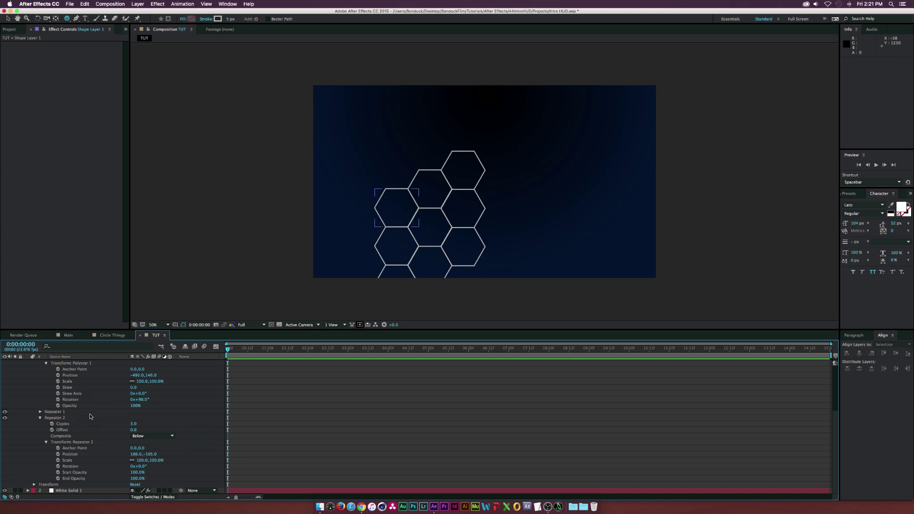
pyautogui.scroll(5, 91, 404)
pyautogui.click(76, 365)
# Scale the hexagon grid layer down to 77%.
pyautogui.press('s')
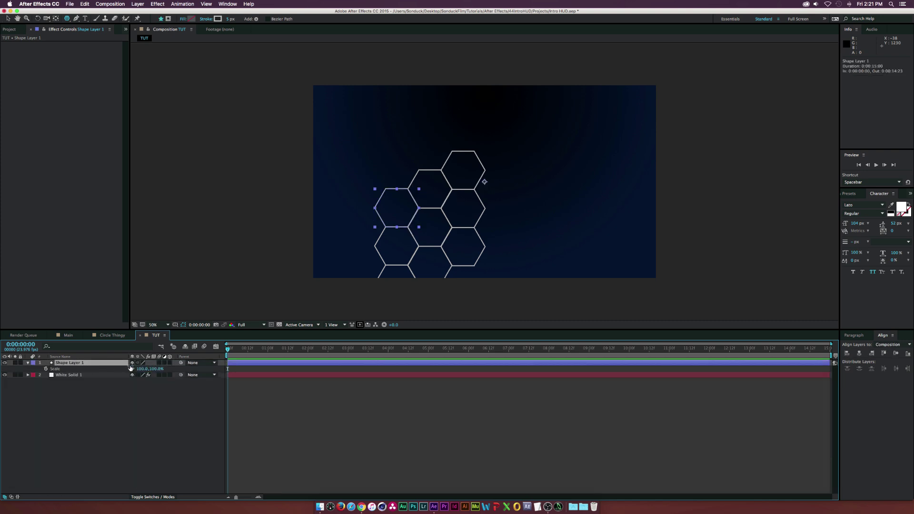
pyautogui.moveTo(142, 368); pyautogui.dragTo(53, 367)
pyautogui.press('p')
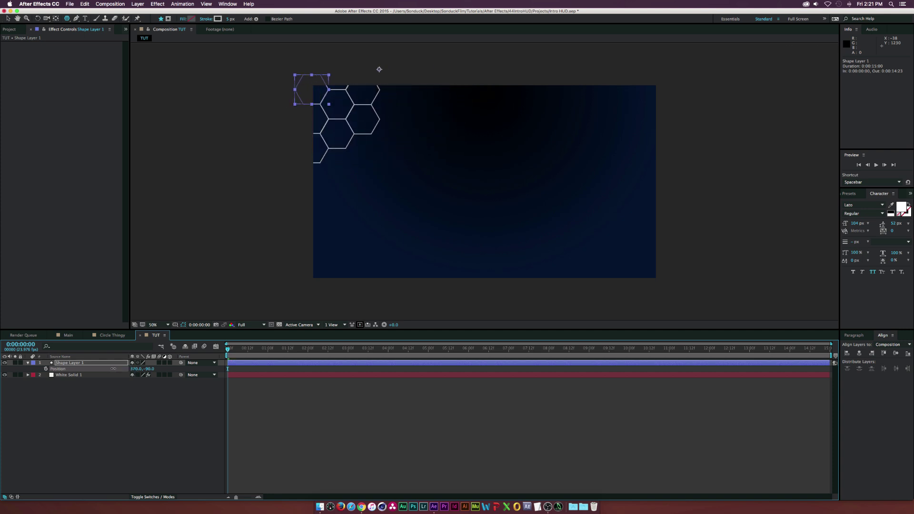
pyautogui.click(28, 363)
pyautogui.click(28, 364)
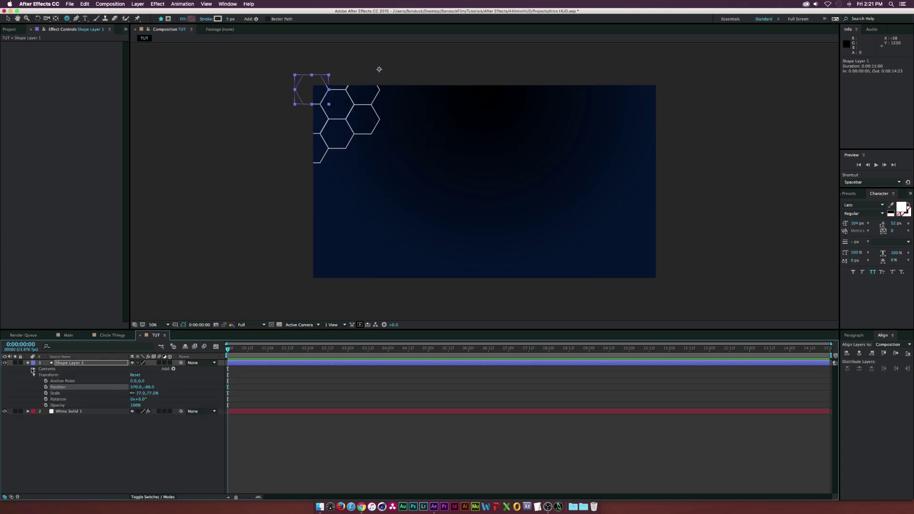
# Set Repeater 1 to 22 copies and Repeater 2 to 36, then nudge the grid left.
pyautogui.click(34, 369)
pyautogui.click(40, 380)
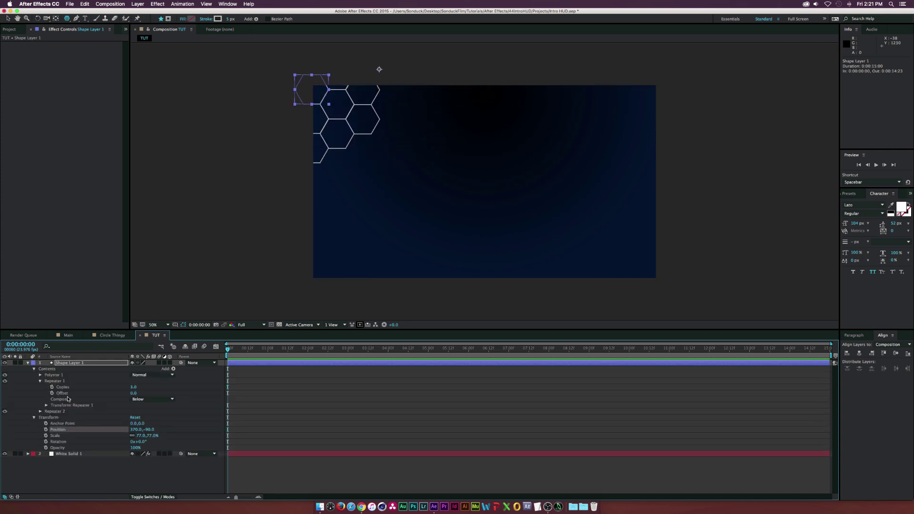
pyautogui.moveTo(132, 387)
pyautogui.mouseDown()
pyautogui.moveTo(157, 387)
pyautogui.moveTo(143, 387)
pyautogui.mouseUp()
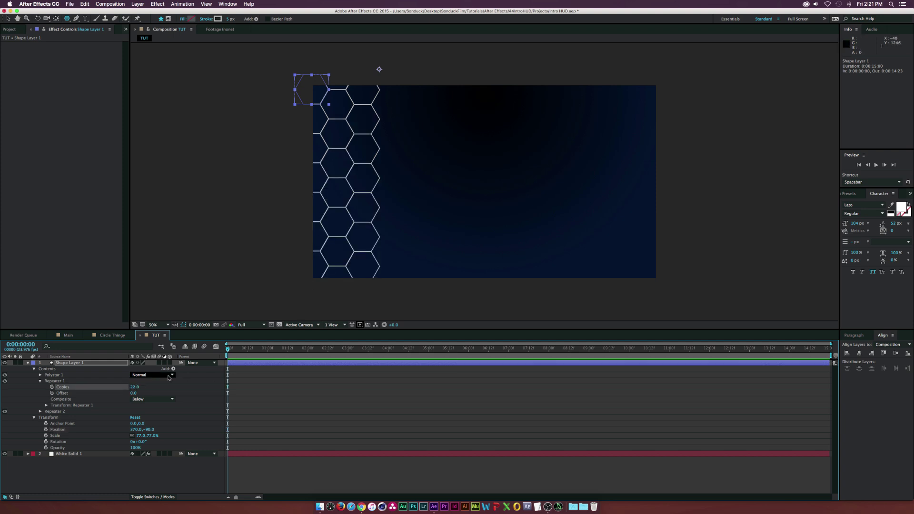
pyautogui.click(41, 411)
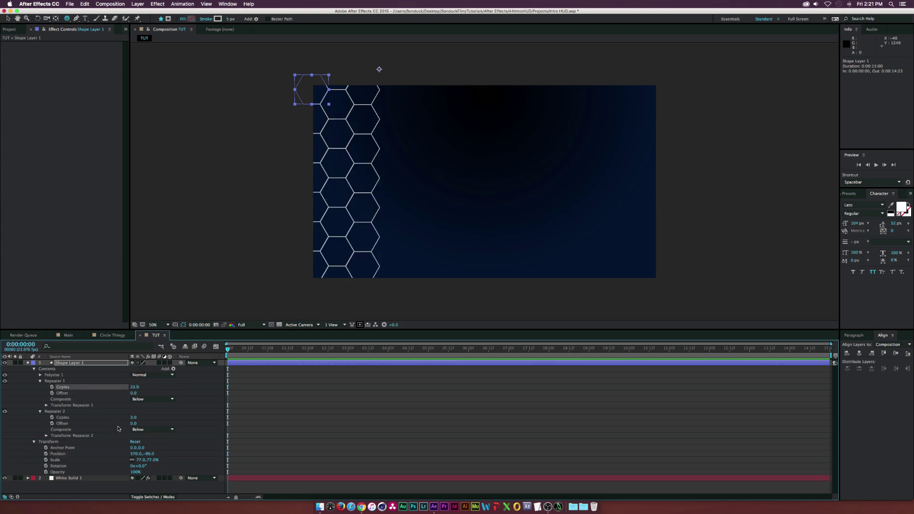
pyautogui.moveTo(136, 417); pyautogui.dragTo(143, 417)
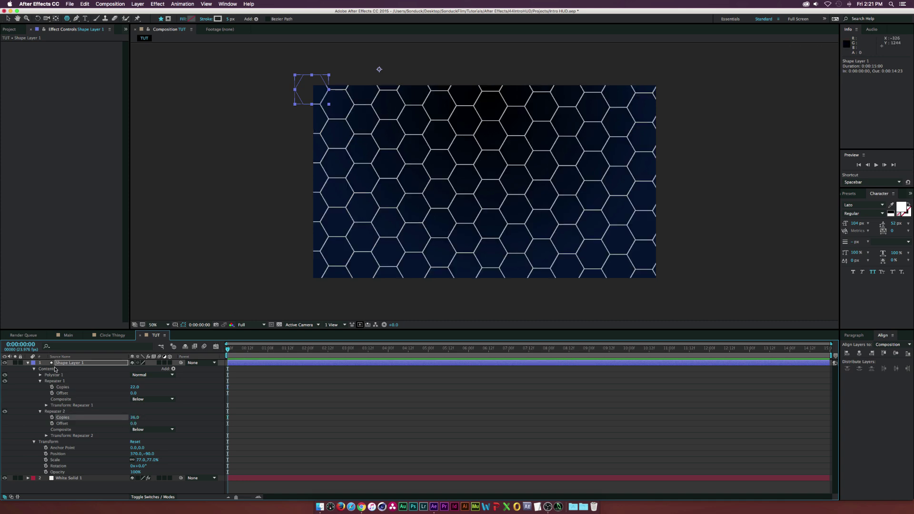
pyautogui.click(75, 367)
pyautogui.press('Left')
pyautogui.press('Left')
pyautogui.press('Left')
pyautogui.press('Left')
pyautogui.press('Left')
pyautogui.press('Left')
pyautogui.press('Left')
pyautogui.press('Left')
pyautogui.press('Left')
pyautogui.press('Left')
pyautogui.press('Left')
pyautogui.press('Left')
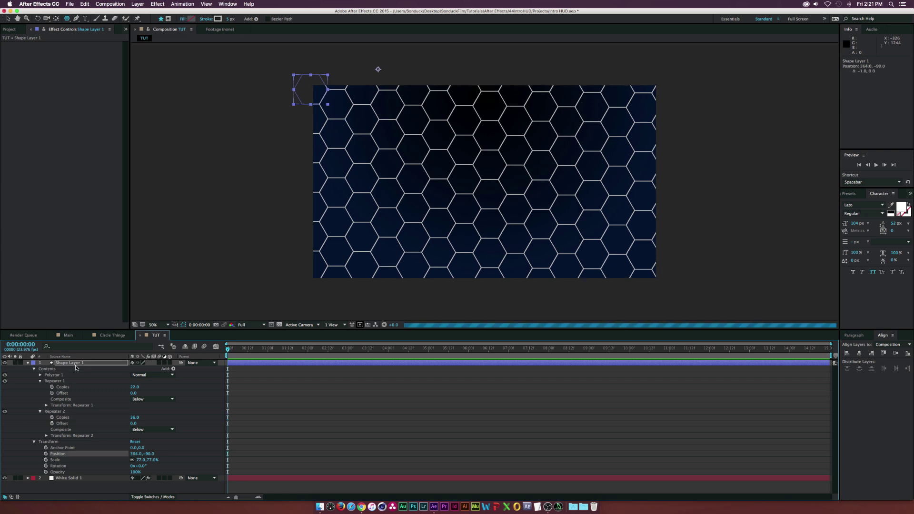
pyautogui.press('Left')
pyautogui.press('Left')
pyautogui.press('Left')
pyautogui.press('Left')
pyautogui.press('Left')
pyautogui.press('Left')
pyautogui.press('Left')
pyautogui.press('Left')
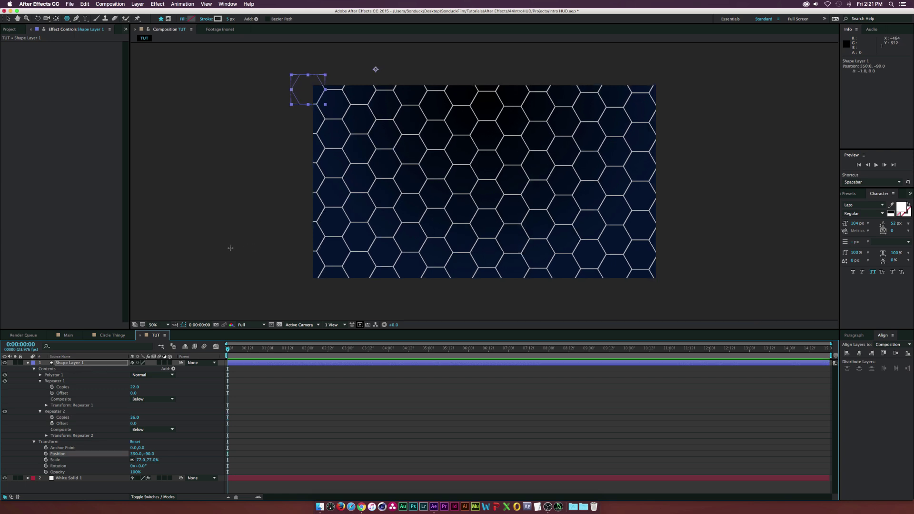
pyautogui.hotkey('shift', 'Left')
pyautogui.hotkey('shift', 'Right')
# Rename the hexagon grid layer to 'Hexagon BG'.
pyautogui.click(88, 364)
pyautogui.press('Return')
pyautogui.write('H')
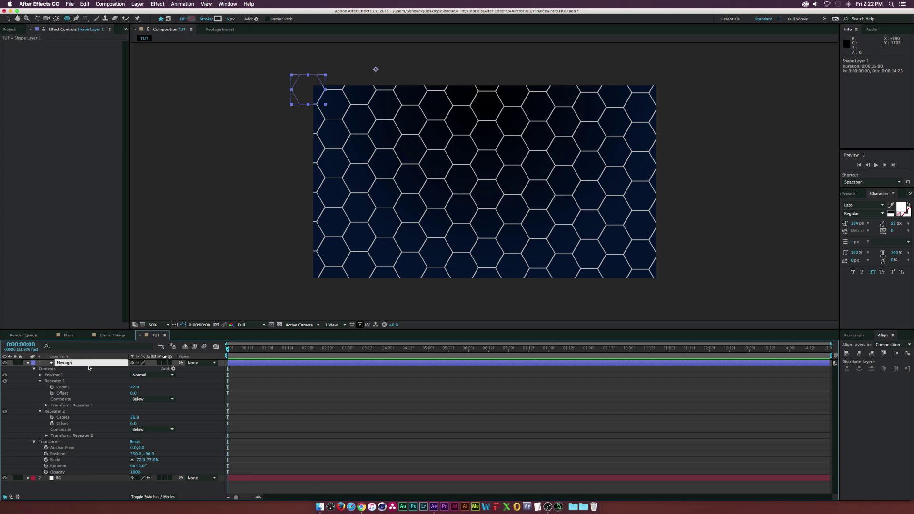
pyautogui.press('Return')
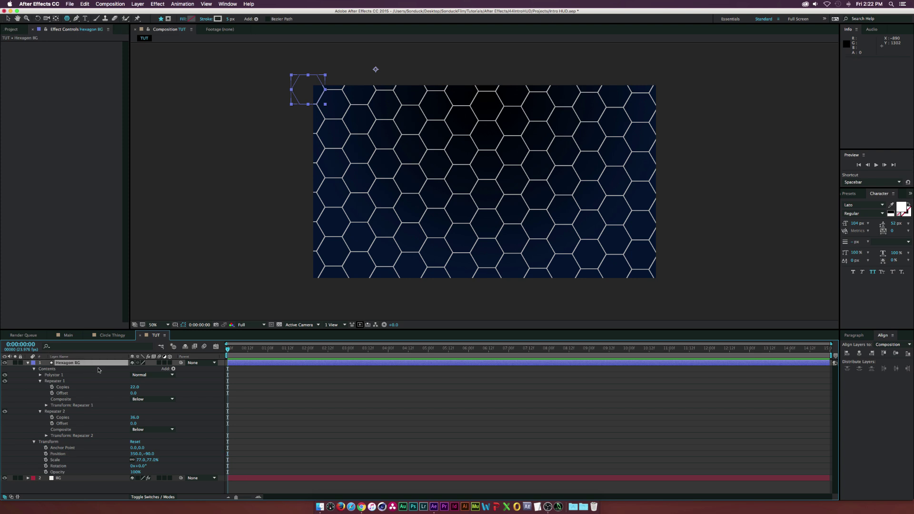
# Dim Hexagon BG to about 52% opacity and lock both background layers.
pyautogui.press('t')
pyautogui.moveTo(134, 369); pyautogui.dragTo(119, 371)
pyautogui.click(134, 428)
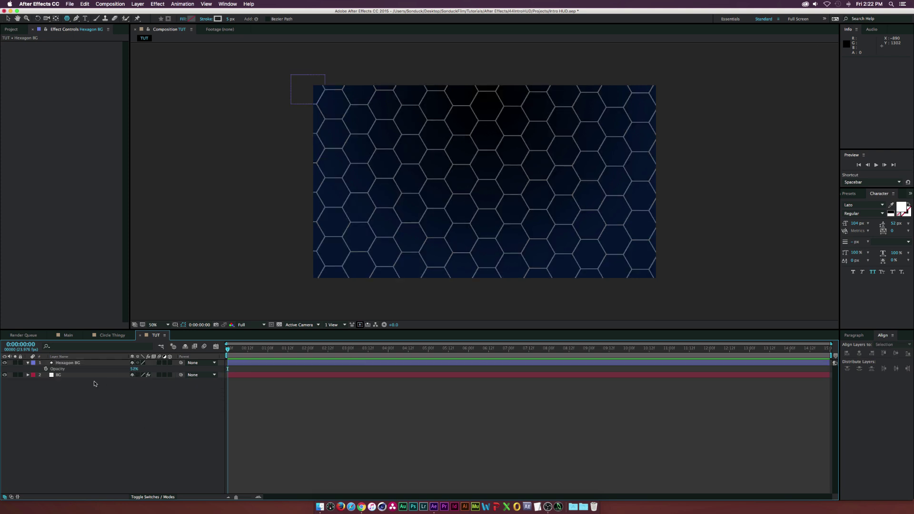
pyautogui.click(27, 365)
pyautogui.moveTo(20, 362); pyautogui.dragTo(20, 380)
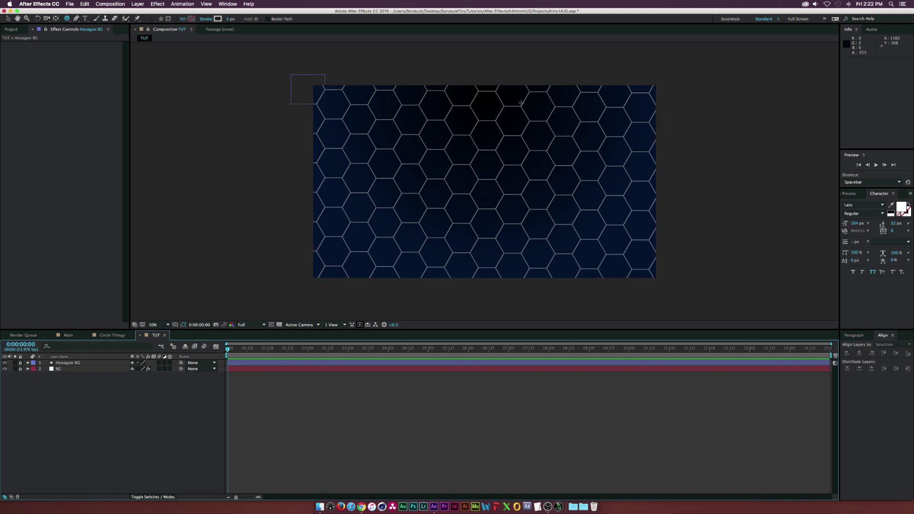
pyautogui.moveTo(68, 19); pyautogui.dragTo(84, 35)
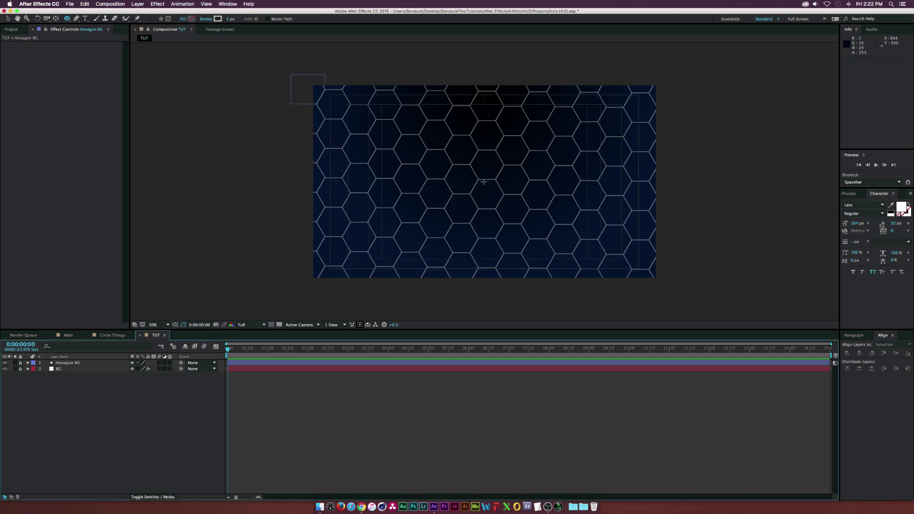
# Draw a circle outline with the Ellipse Tool and centre it with the Align panel.
pyautogui.moveTo(484, 181); pyautogui.dragTo(551, 145)
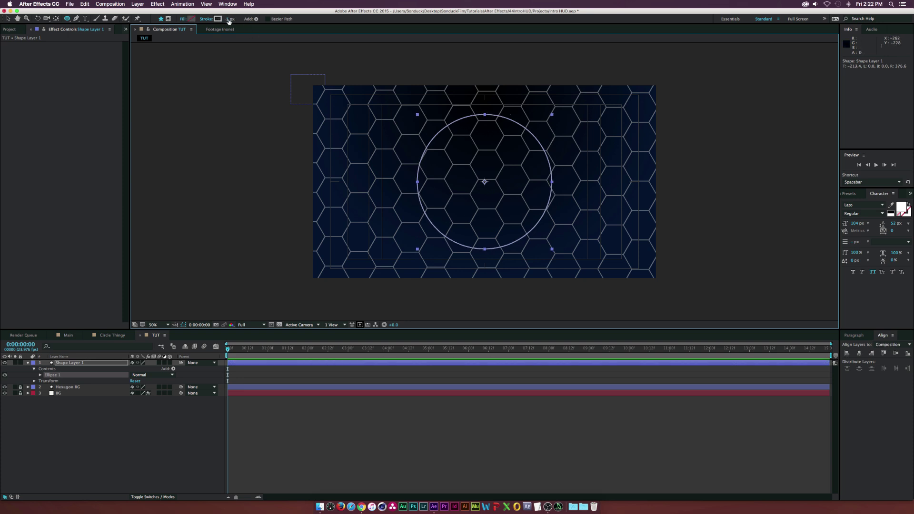
pyautogui.click(860, 353)
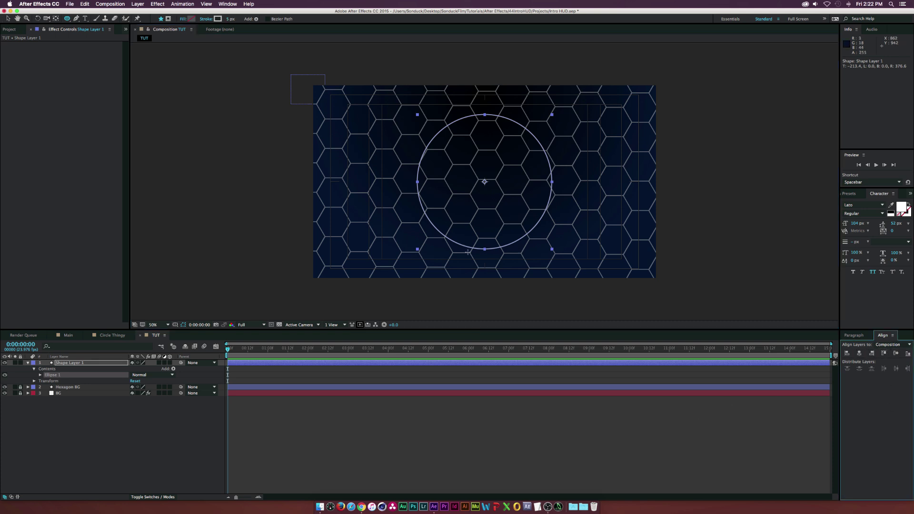
# Hide the Hexagon BG grid and rename the circle layer 'Outline 1'.
pyautogui.click(40, 375)
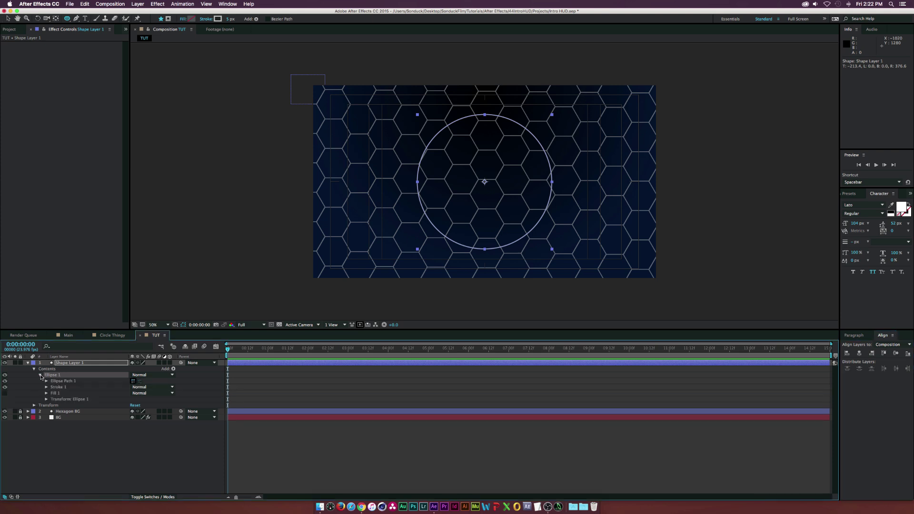
pyautogui.click(4, 411)
pyautogui.click(70, 364)
pyautogui.press('Return')
pyautogui.write('O')
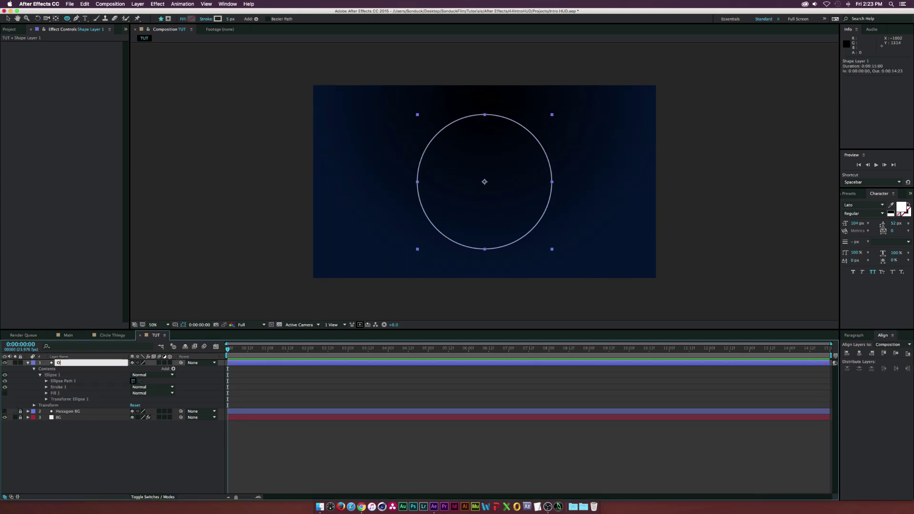
pyautogui.write('utline 1')
pyautogui.press('Return')
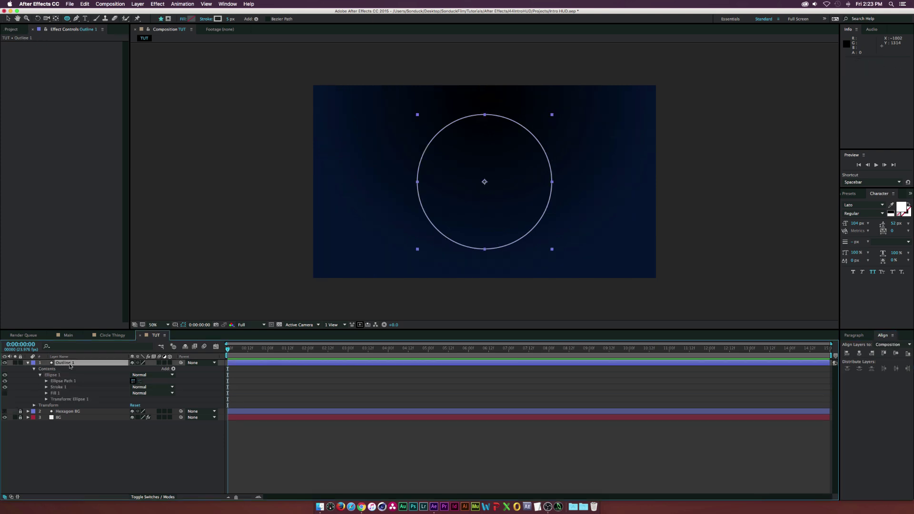
# Duplicate it as Outline 2, scaled to about 73% with a 67 px stroke.
pyautogui.press('super+d')
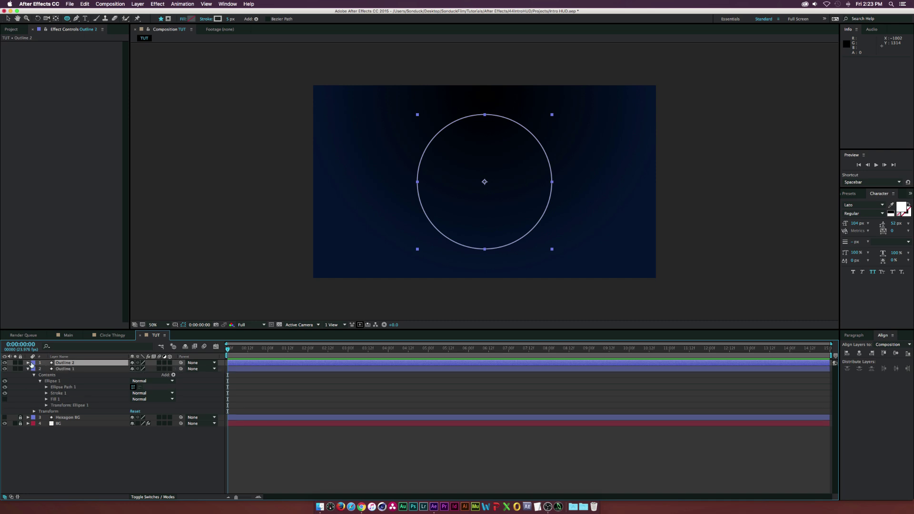
pyautogui.click(28, 363)
pyautogui.click(33, 370)
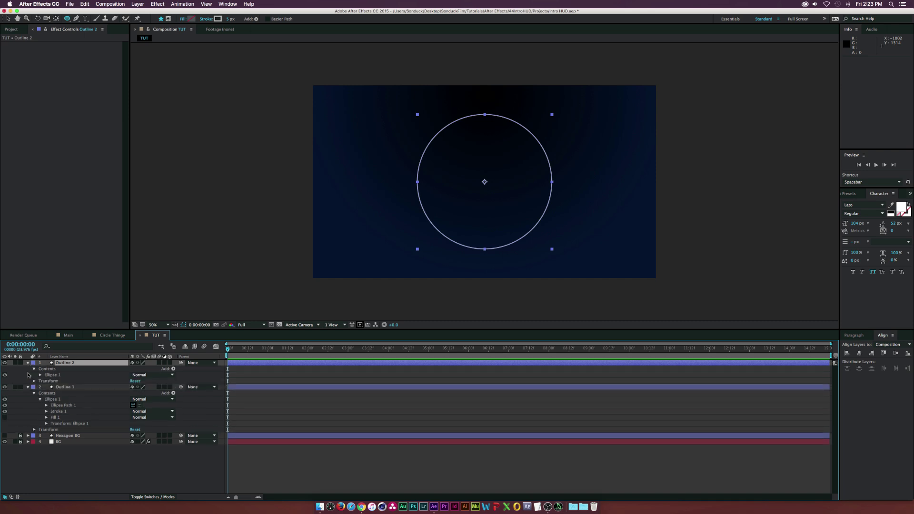
pyautogui.press('s')
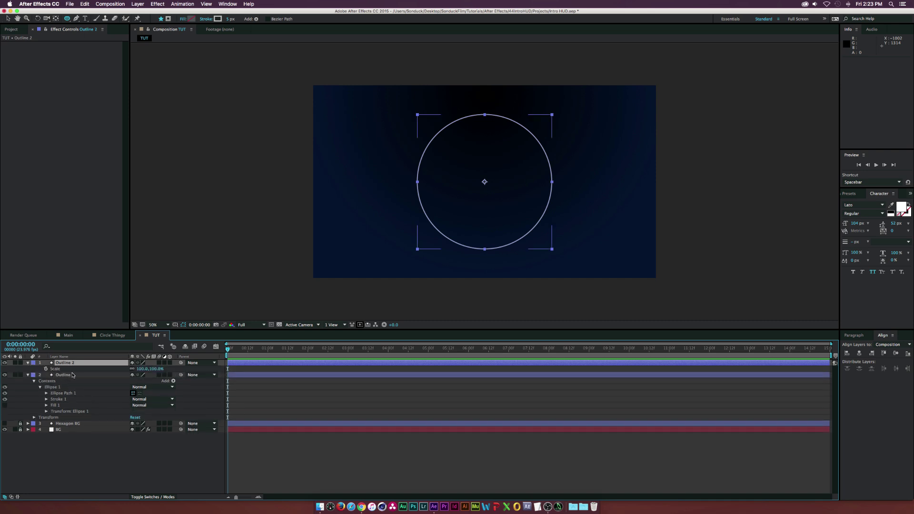
pyautogui.moveTo(141, 370); pyautogui.dragTo(126, 369)
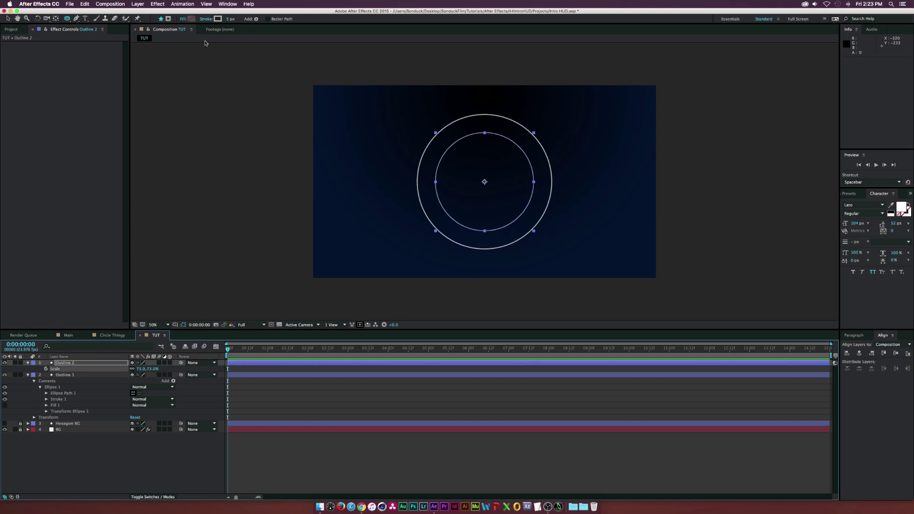
pyautogui.moveTo(226, 19); pyautogui.dragTo(249, 19)
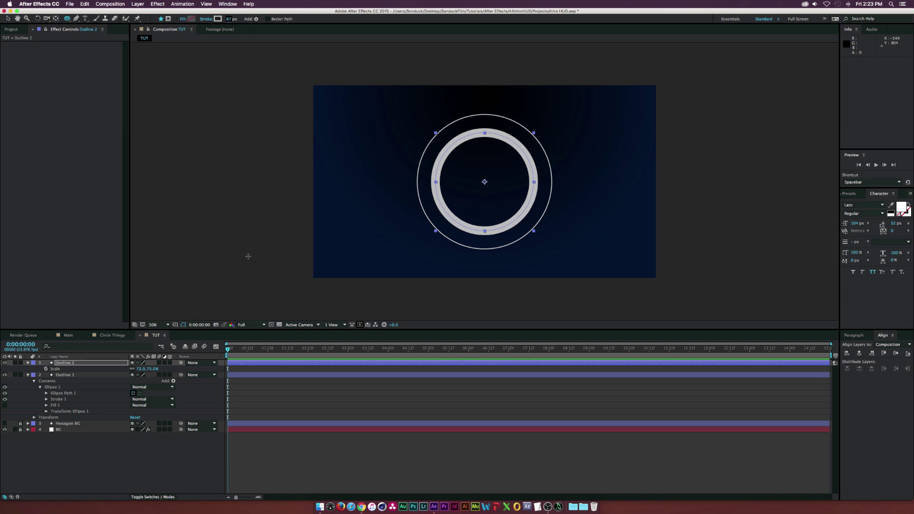
# Duplicate Outline 2 into Outline 3, scaled to 47% with a thinner stroke.
pyautogui.click(76, 363)
pyautogui.press('super+d')
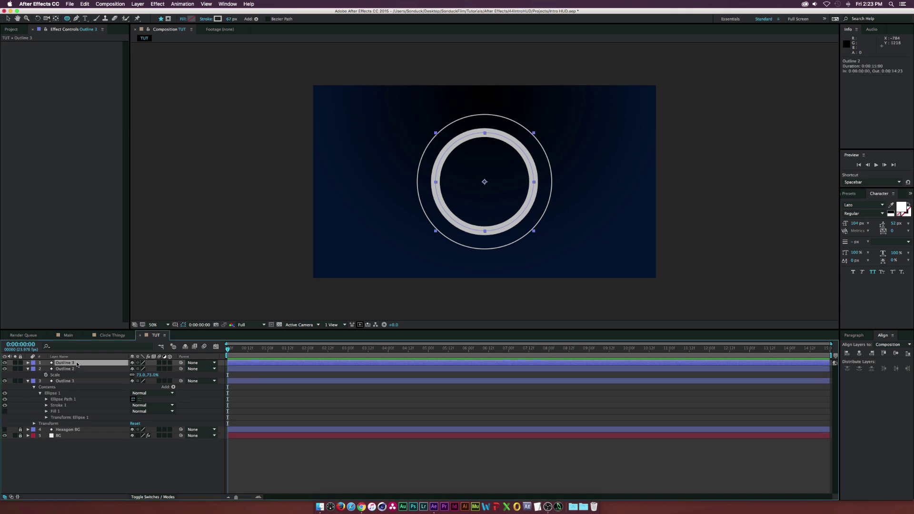
pyautogui.press('s')
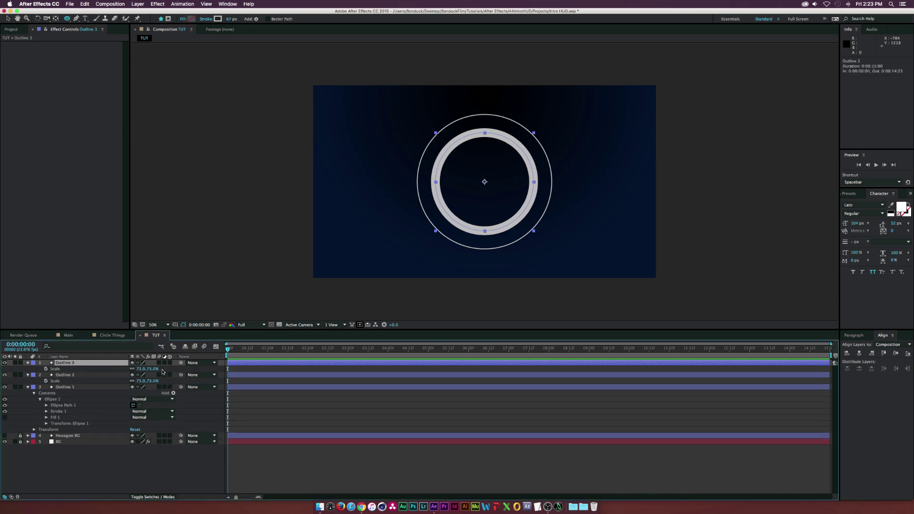
pyautogui.click(141, 369)
pyautogui.write('47')
pyautogui.press('Return')
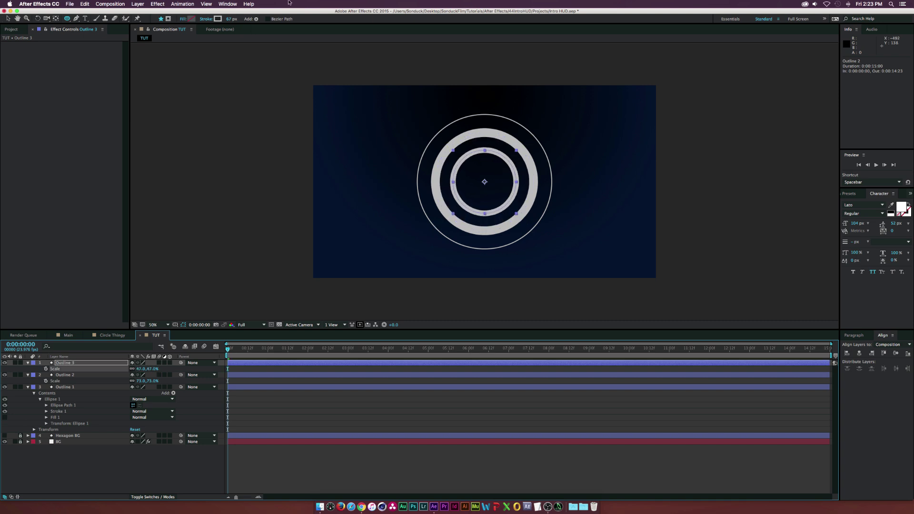
pyautogui.moveTo(231, 18); pyautogui.dragTo(213, 19)
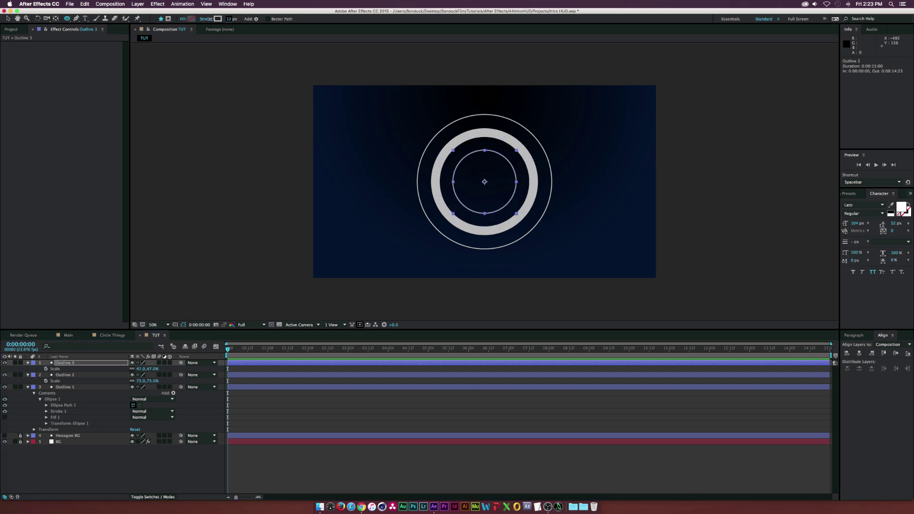
pyautogui.click(115, 335)
pyautogui.click(156, 336)
# Duplicate Outline 3 into Outline 4 at 29% scale and start renaming it 'Line THungy 1'.
pyautogui.click(81, 364)
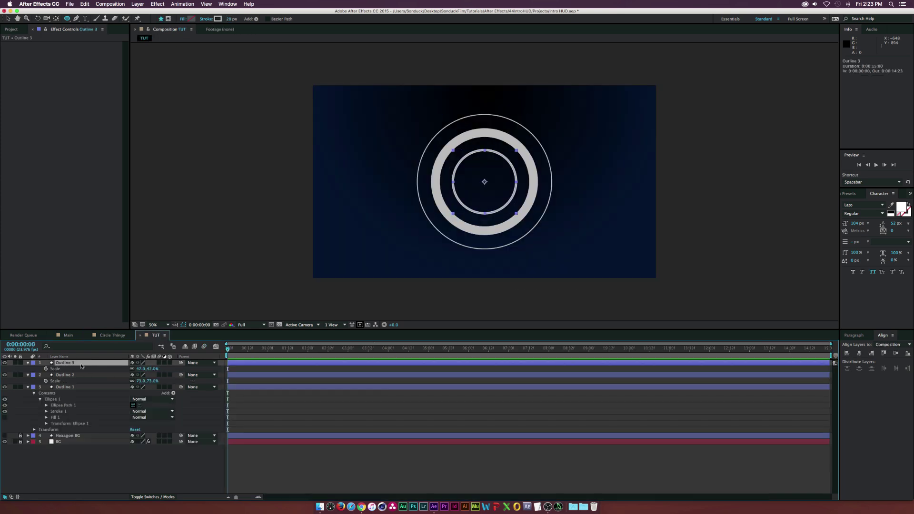
pyautogui.press('super+d')
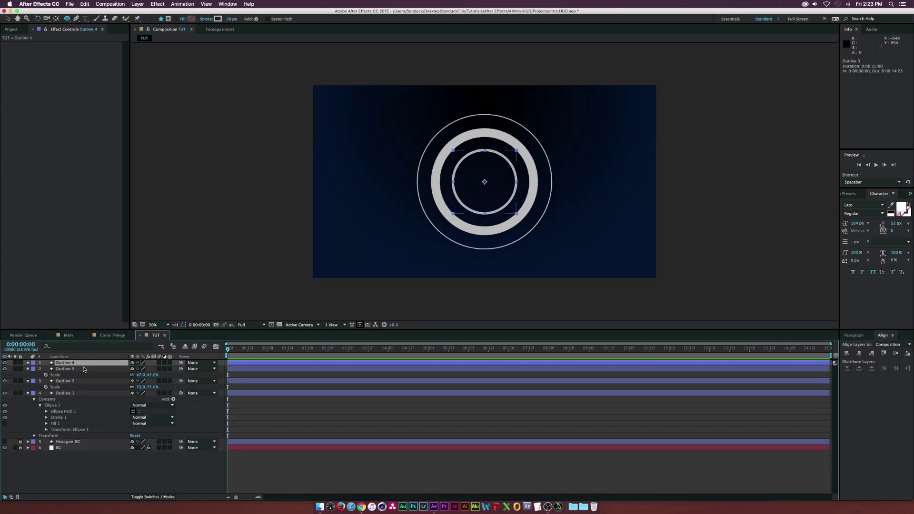
pyautogui.press('s')
pyautogui.click(143, 369)
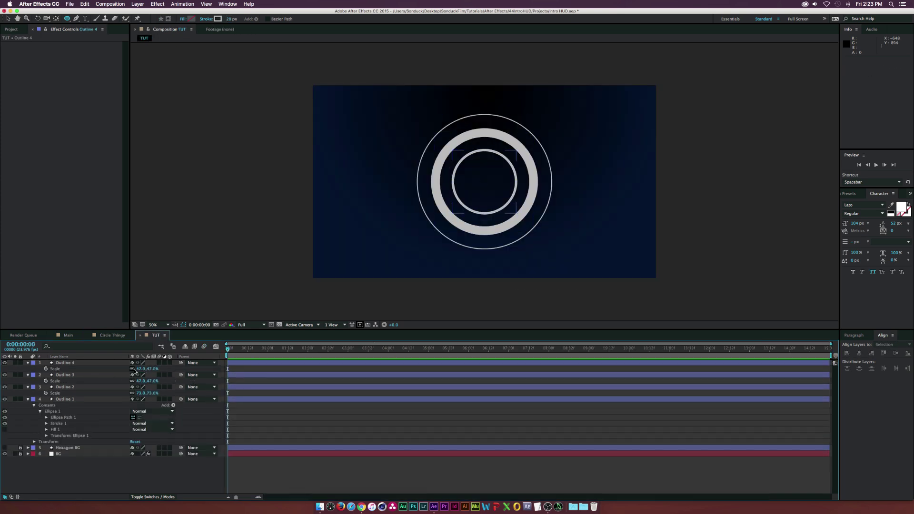
pyautogui.moveTo(140, 370); pyautogui.dragTo(132, 371)
pyautogui.click(71, 362)
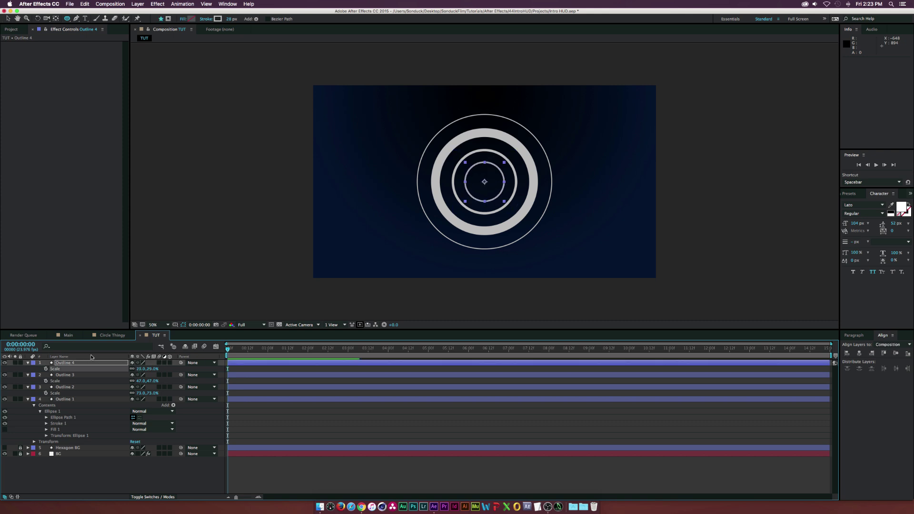
pyautogui.write('Lin')
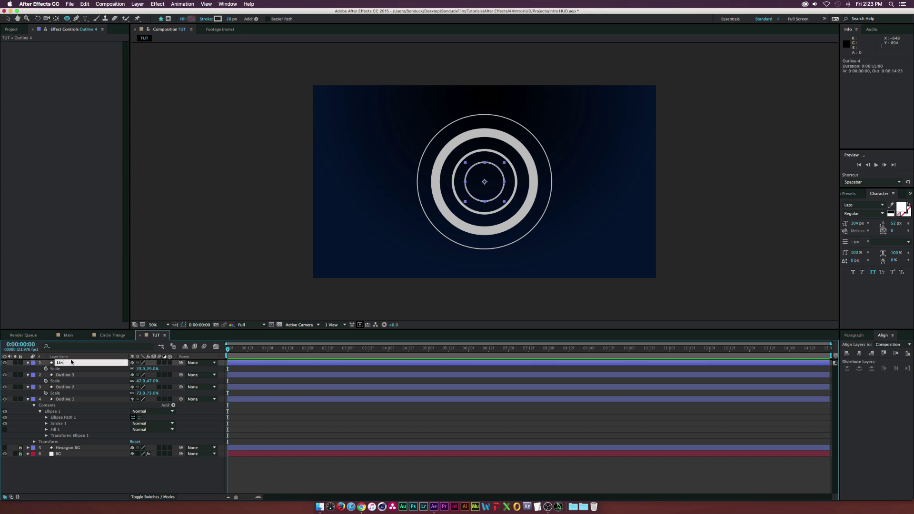
pyautogui.write('e THungy 1')
# Confirm the name 'Line THungy 1' and add Trim Paths to its circle with Start at 84%.
pyautogui.press('Return')
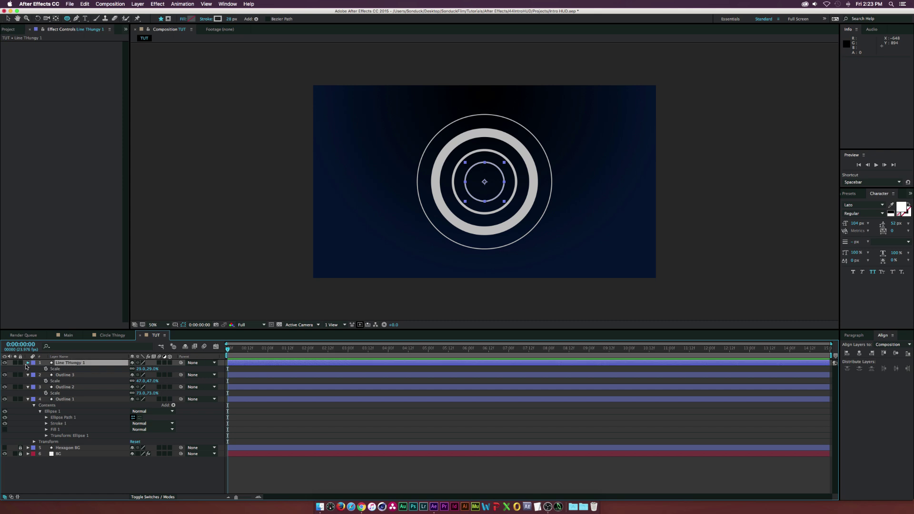
pyautogui.click(28, 363)
pyautogui.click(34, 369)
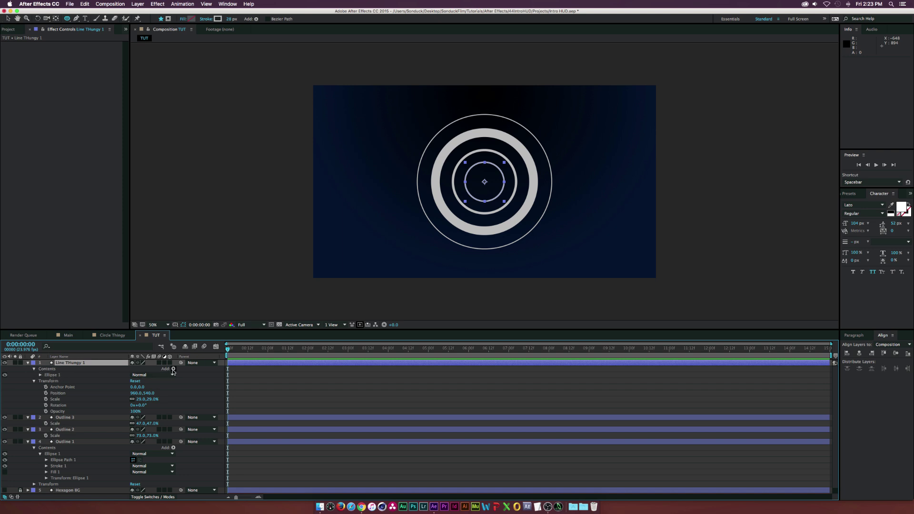
pyautogui.click(173, 369)
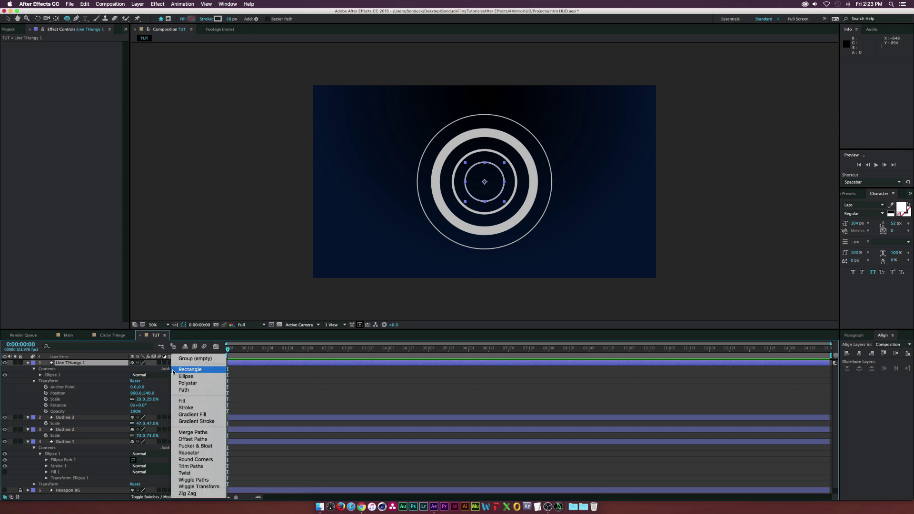
pyautogui.click(191, 466)
pyautogui.click(41, 381)
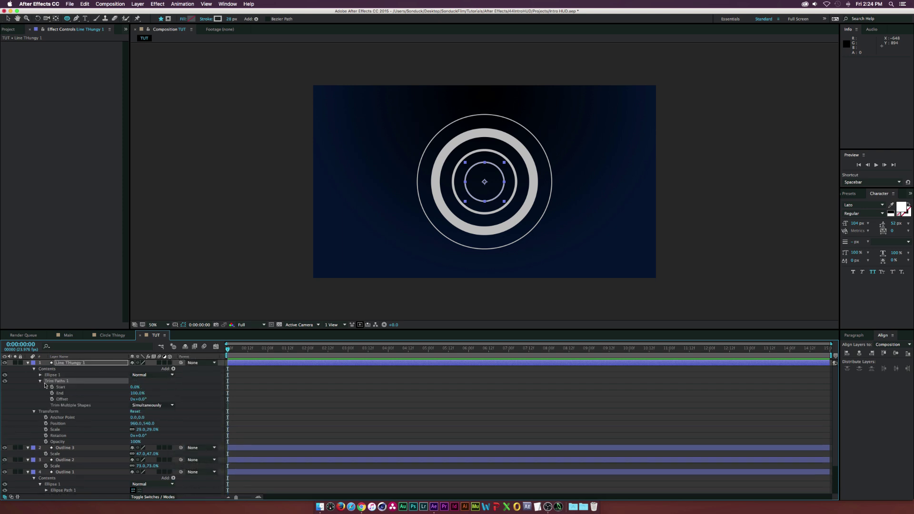
pyautogui.moveTo(134, 387); pyautogui.dragTo(163, 389)
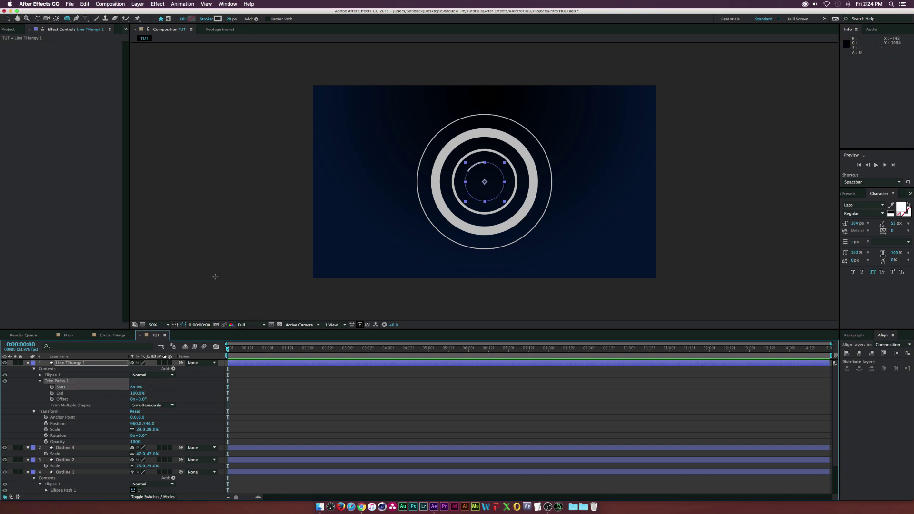
pyautogui.click(7, 18)
pyautogui.press('/')
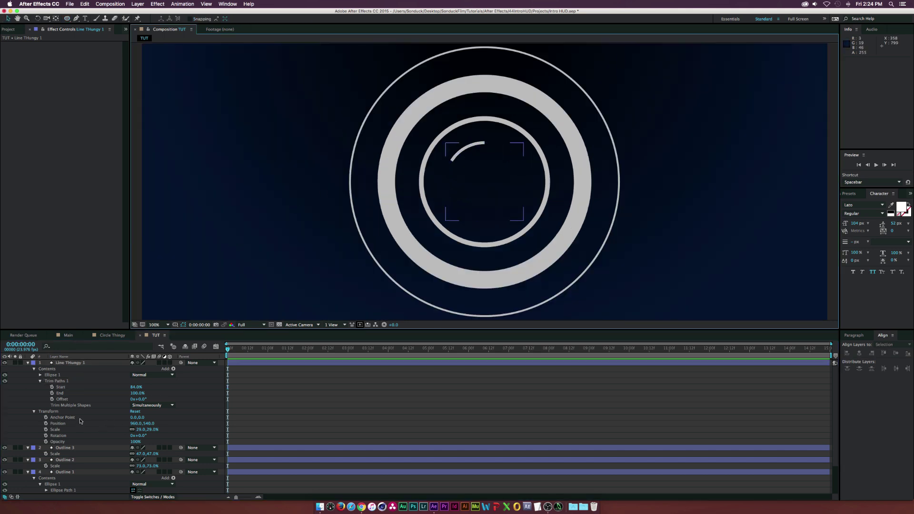
# Keyframe Ellipse 1 Rotation from 0° at frame 0 to 1x+0° at 0:07, then preview.
pyautogui.click(40, 375)
pyautogui.click(46, 399)
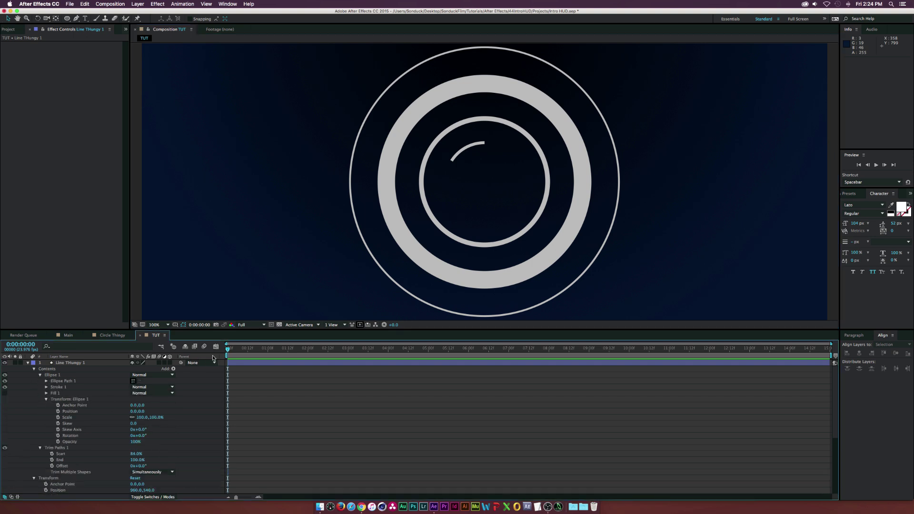
pyautogui.moveTo(231, 353); pyautogui.dragTo(227, 353)
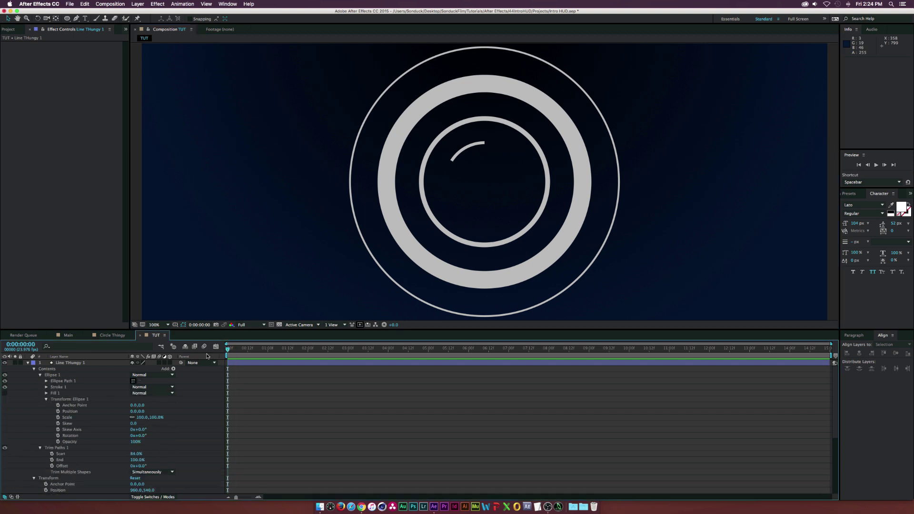
pyautogui.click(57, 436)
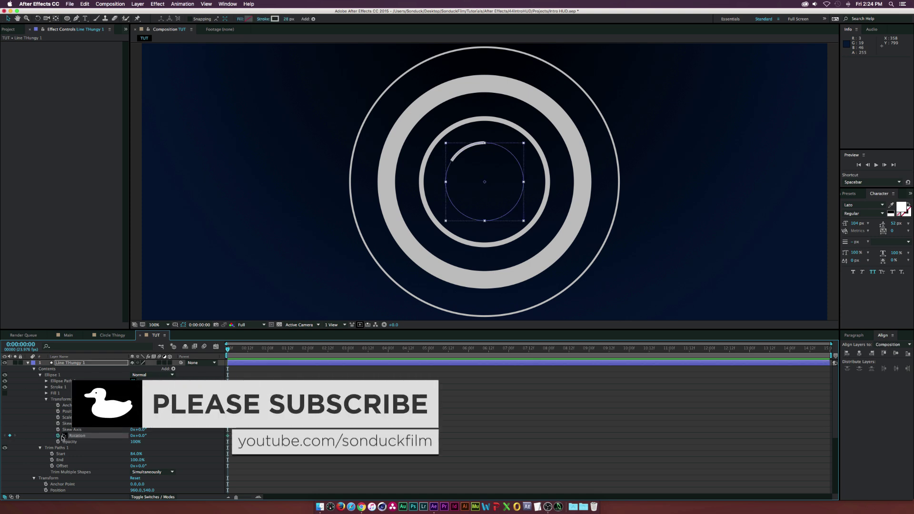
pyautogui.moveTo(395, 349); pyautogui.dragTo(508, 350)
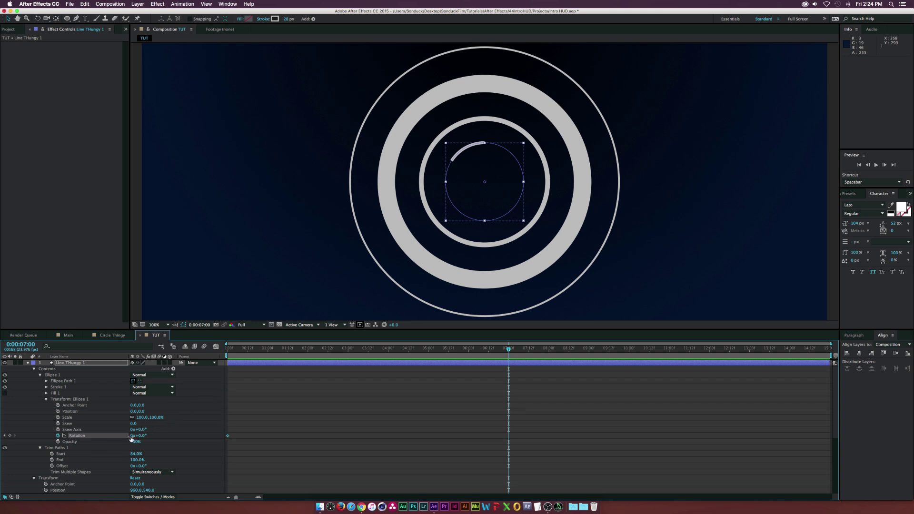
pyautogui.press('F2')
pyautogui.click(133, 436)
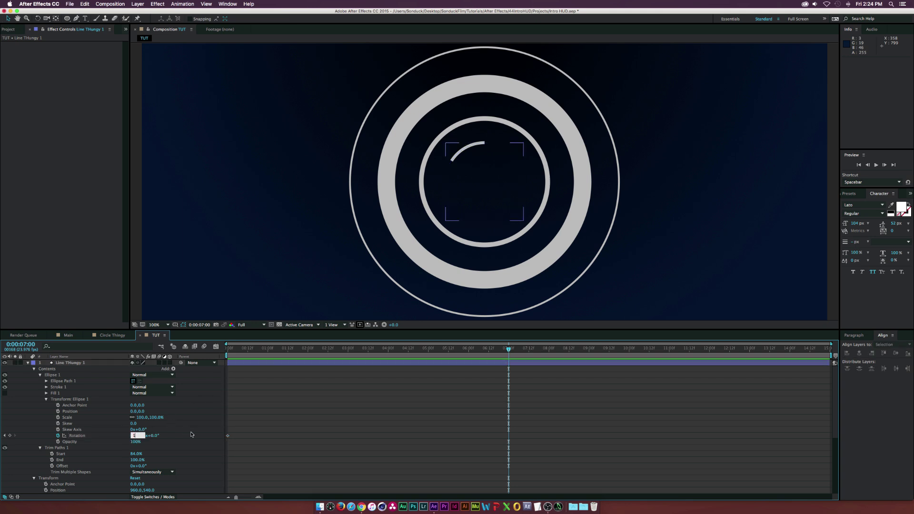
pyautogui.write('1')
pyautogui.press('Return')
pyautogui.press('space')
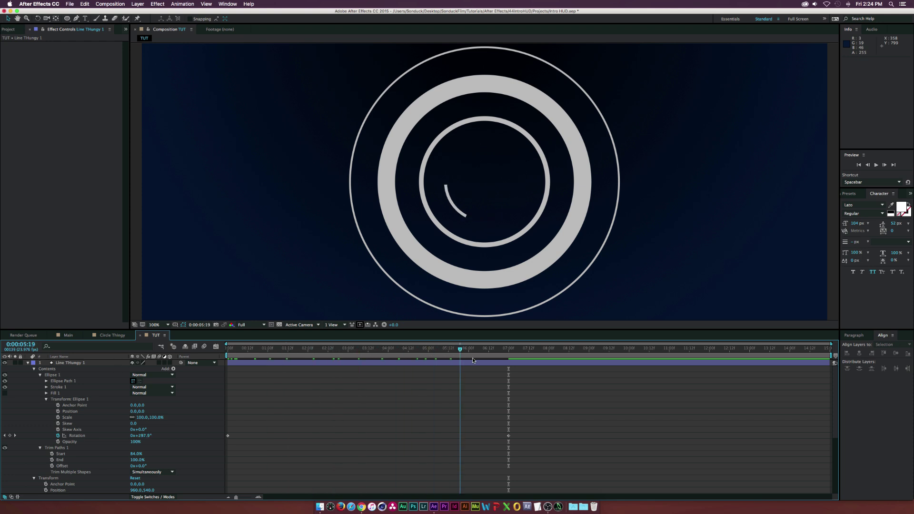
pyautogui.click(509, 362)
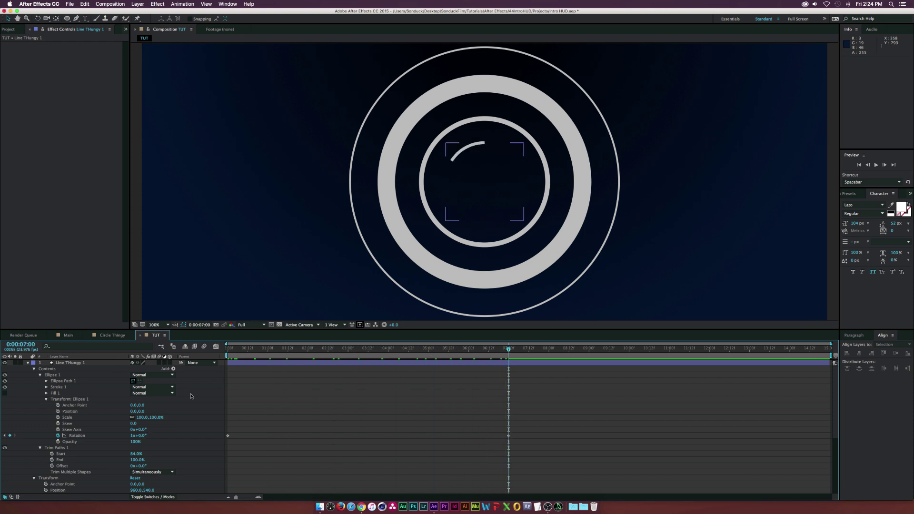
pyautogui.click(46, 400)
# Duplicate the arc into Ellipse 2, offset its Rotation, and enable composition motion blur.
pyautogui.click(40, 374)
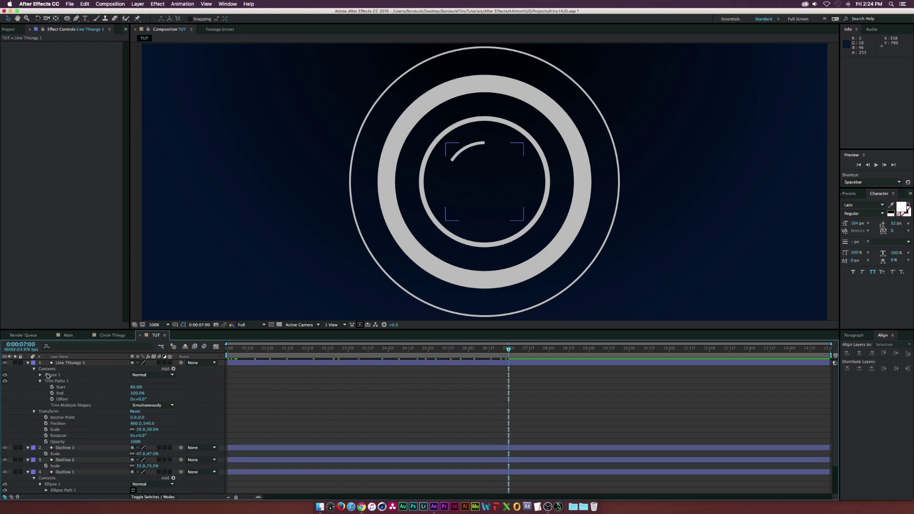
pyautogui.click(53, 375)
pyautogui.press('super+d')
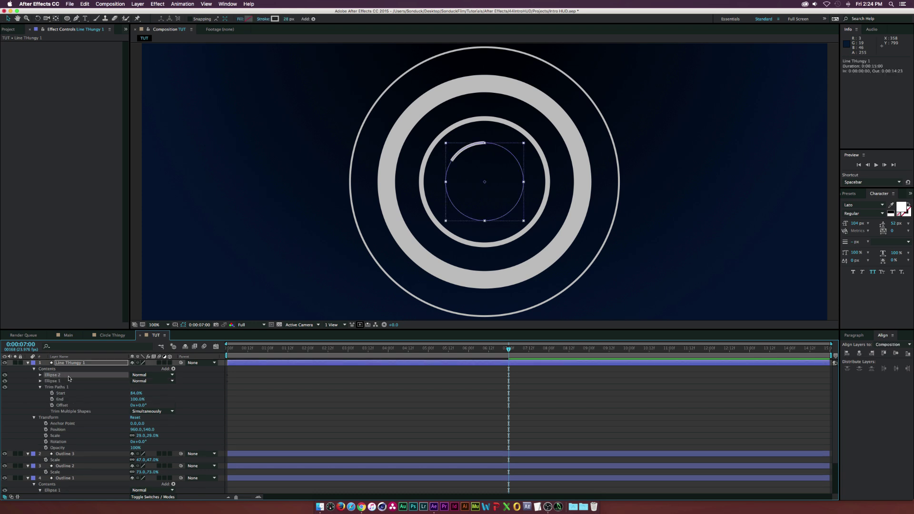
pyautogui.click(40, 375)
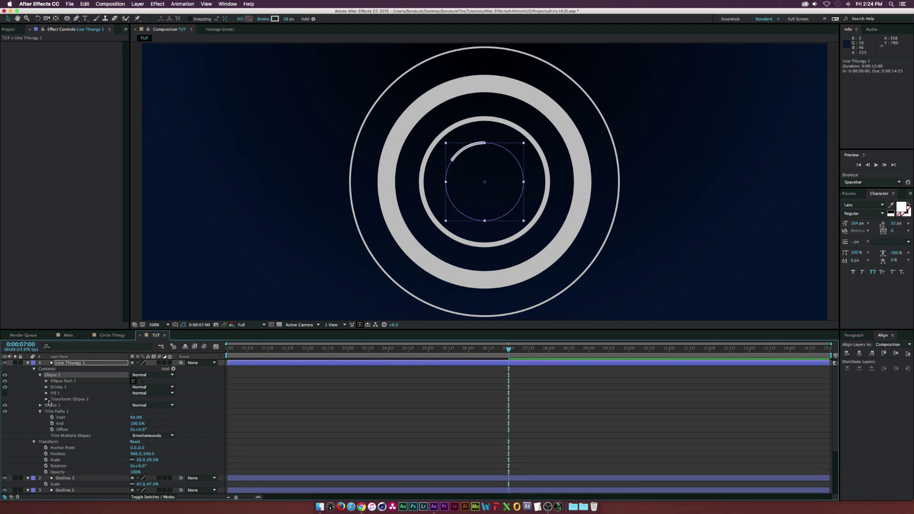
pyautogui.click(46, 400)
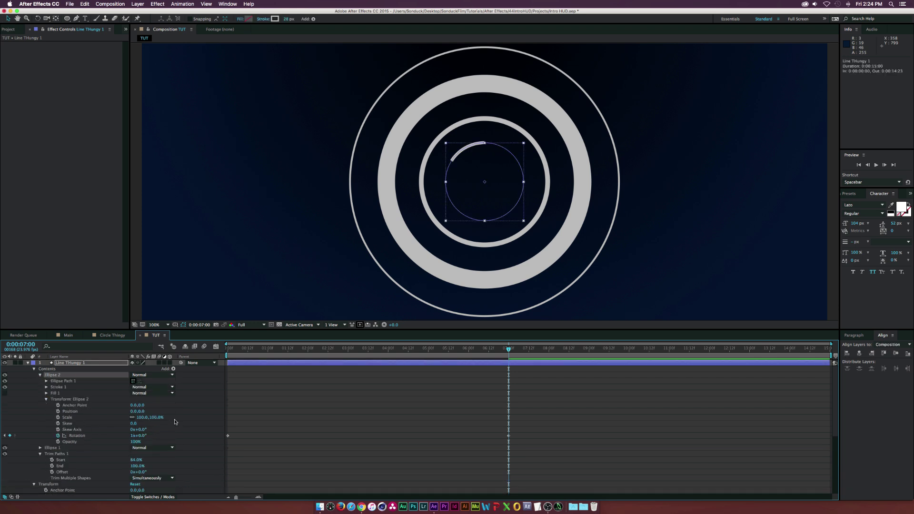
pyautogui.moveTo(141, 435); pyautogui.dragTo(162, 436)
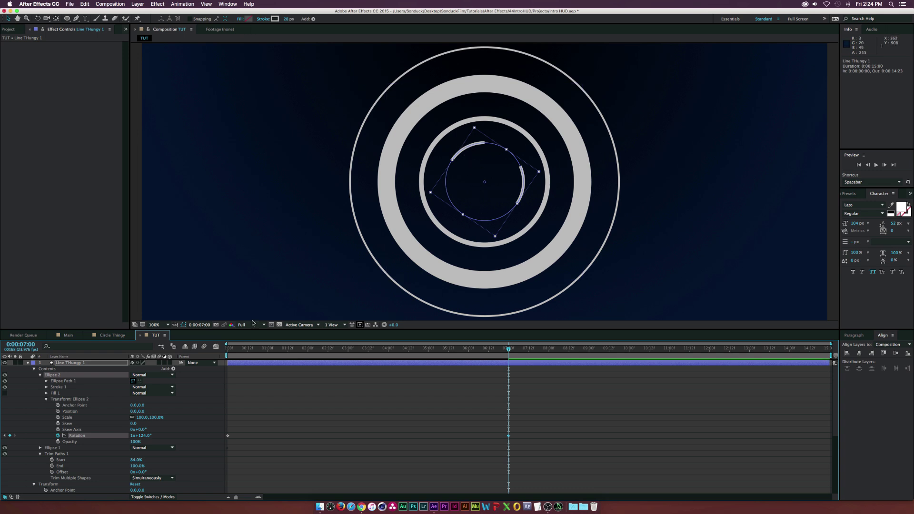
pyautogui.click(204, 346)
pyautogui.click(141, 435)
pyautogui.write('0')
pyautogui.press('Return')
# Preview the two rotating arcs from the first frame.
pyautogui.press('Home')
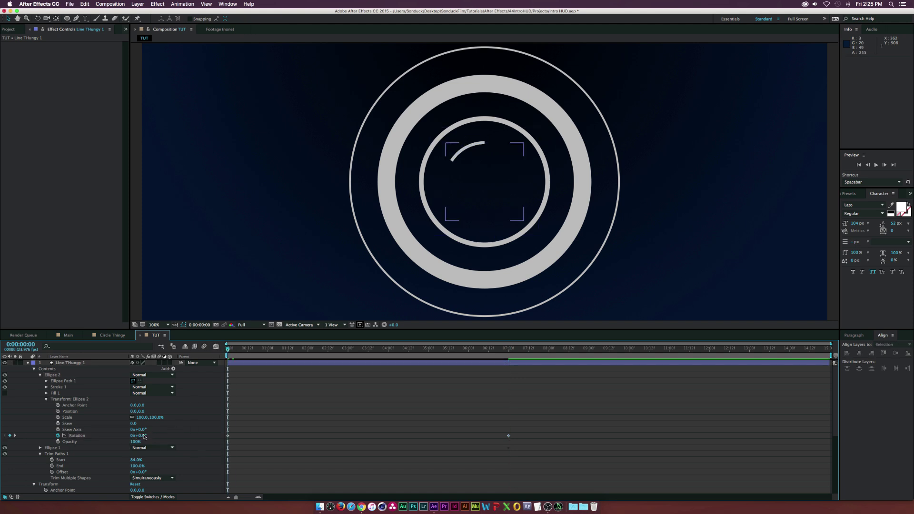
pyautogui.press('pagedown')
pyautogui.press('pagedown')
pyautogui.press('pagedown')
pyautogui.press('pagedown')
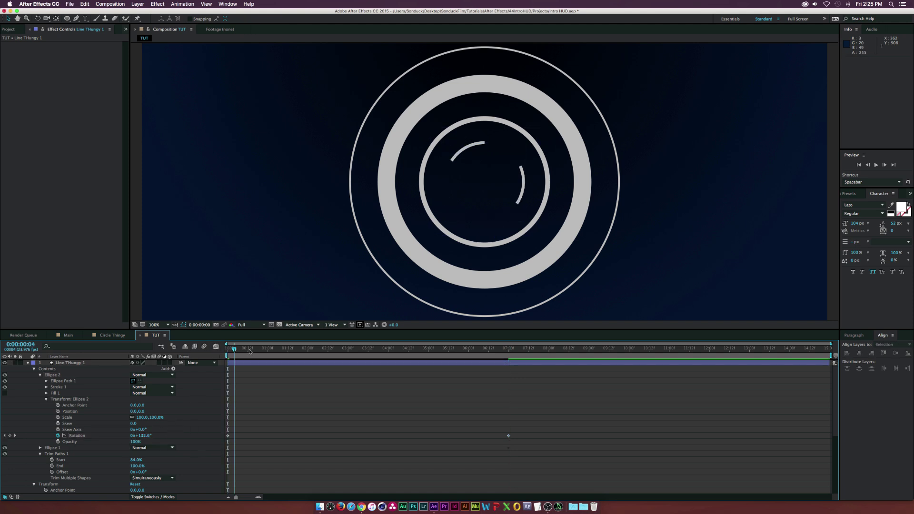
pyautogui.press('space')
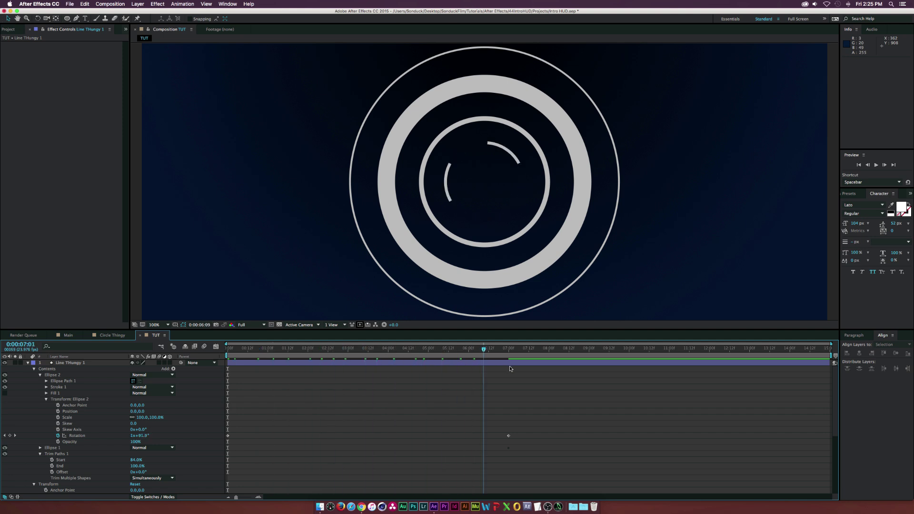
pyautogui.press('space')
# Duplicate Ellipse 2 into Ellipse 3 and rotate it further around the ring.
pyautogui.click(51, 376)
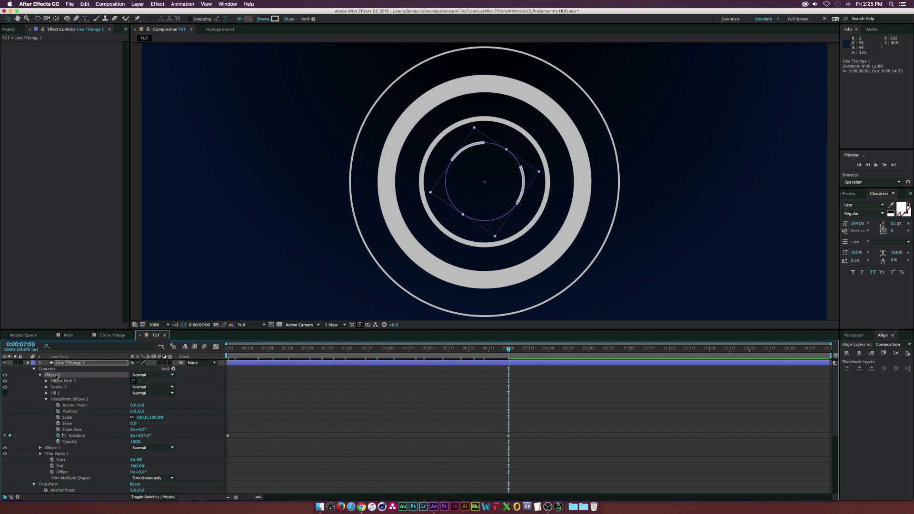
pyautogui.press('super+d')
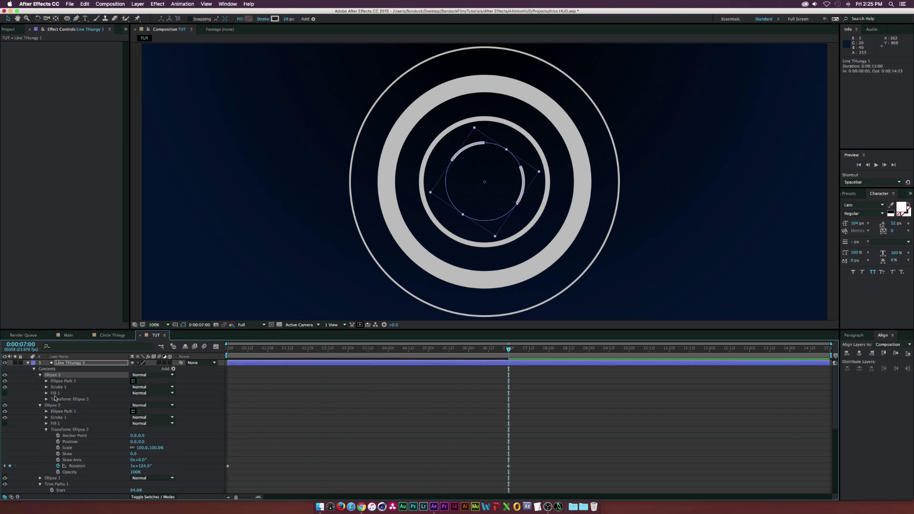
pyautogui.click(47, 399)
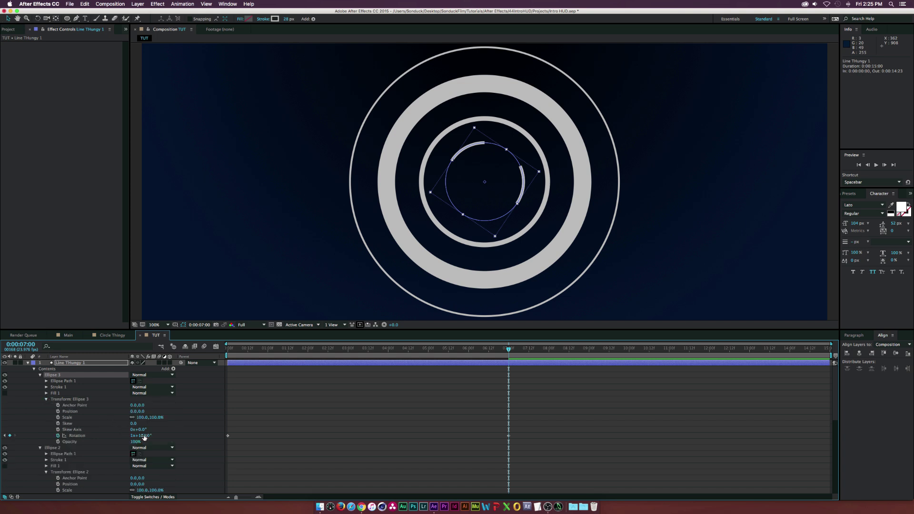
pyautogui.moveTo(145, 436); pyautogui.dragTo(191, 438)
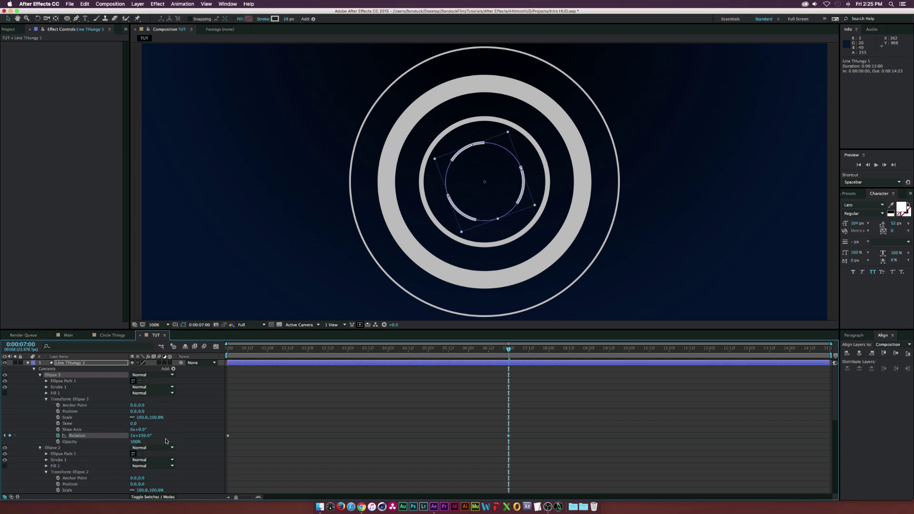
pyautogui.click(141, 435)
pyautogui.click(6, 435)
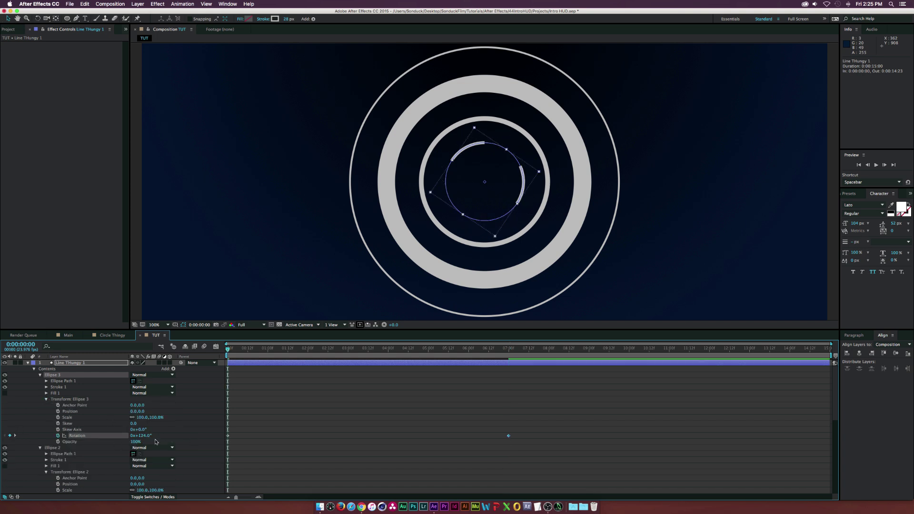
pyautogui.moveTo(238, 350); pyautogui.dragTo(428, 365)
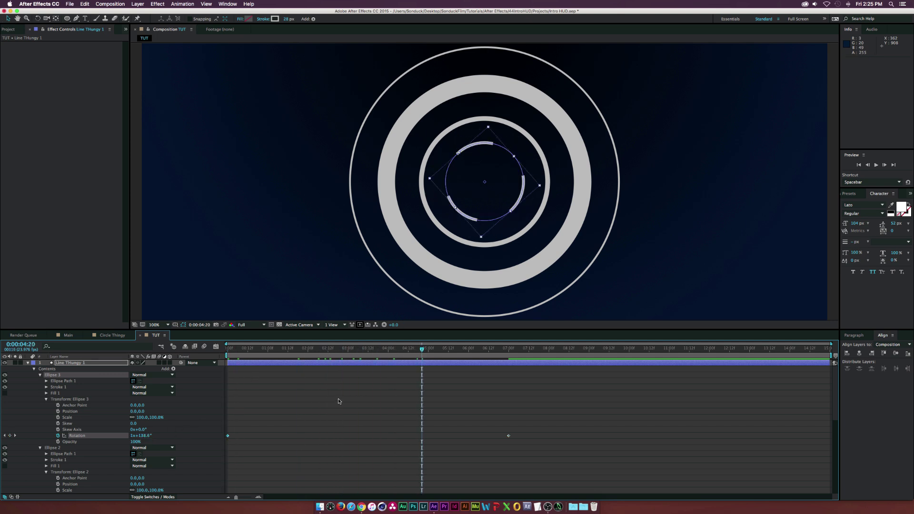
# Easy-ease all the arcs' Rotation keyframes with F9.
pyautogui.press('u')
pyautogui.moveTo(531, 373); pyautogui.dragTo(196, 419)
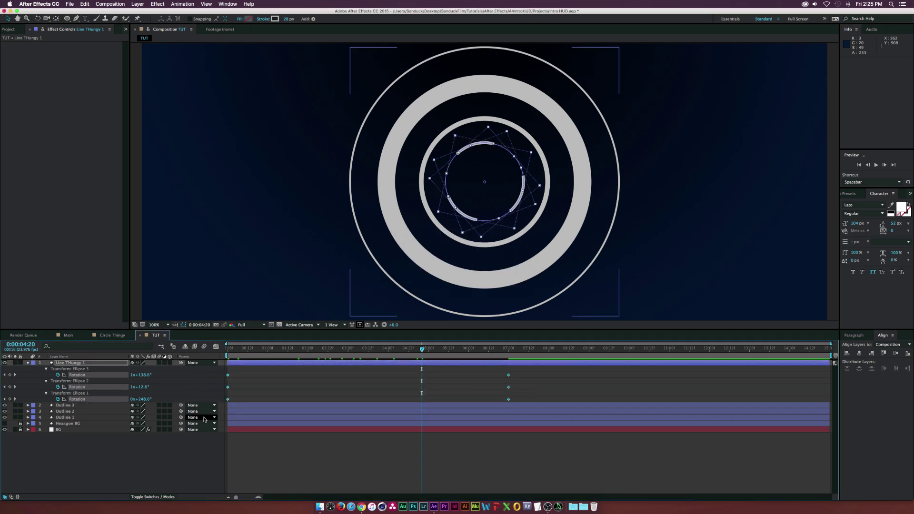
pyautogui.press('F9')
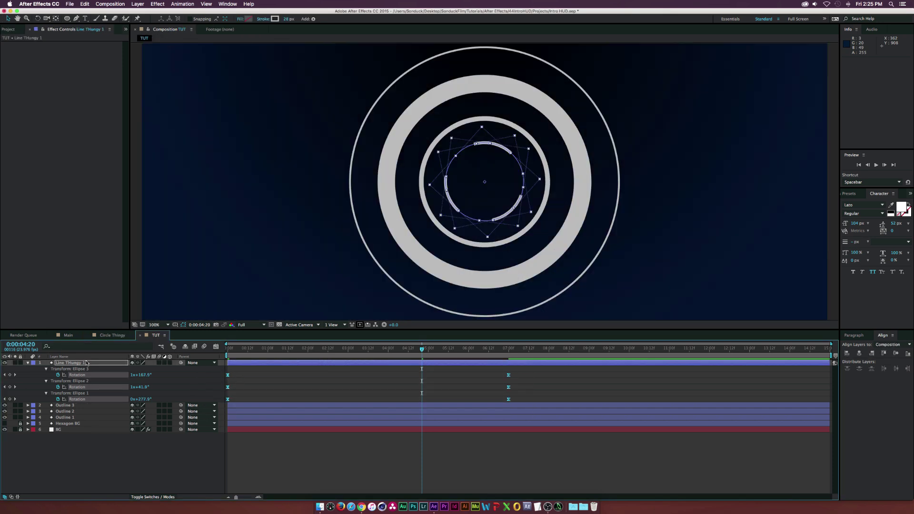
# Duplicate Line THungy 1 as Line THungy 2 and scale it up to the outer ring.
pyautogui.click(86, 363)
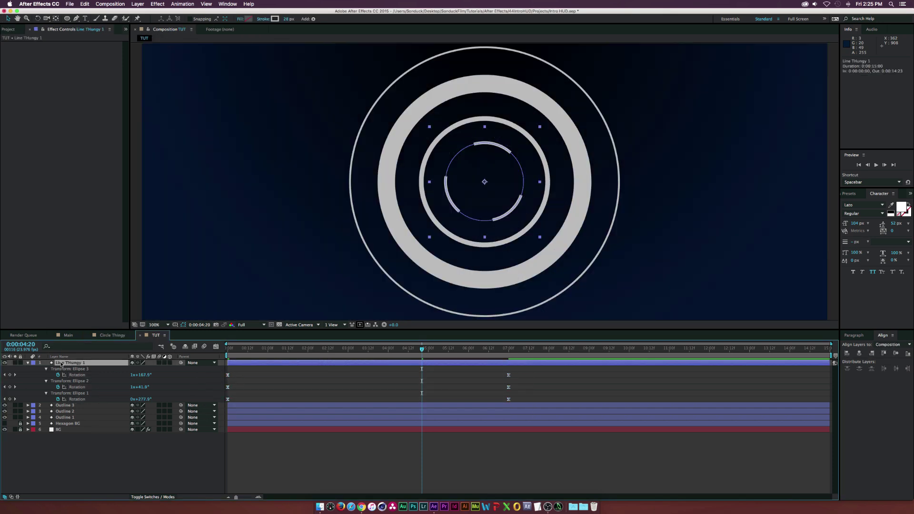
pyautogui.press('u')
pyautogui.press('super+d')
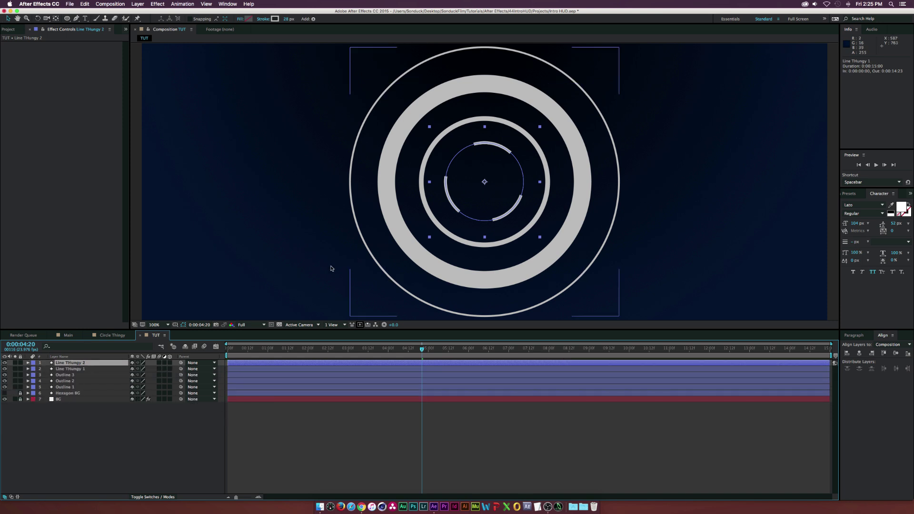
pyautogui.press('s')
pyautogui.moveTo(139, 368); pyautogui.dragTo(160, 365)
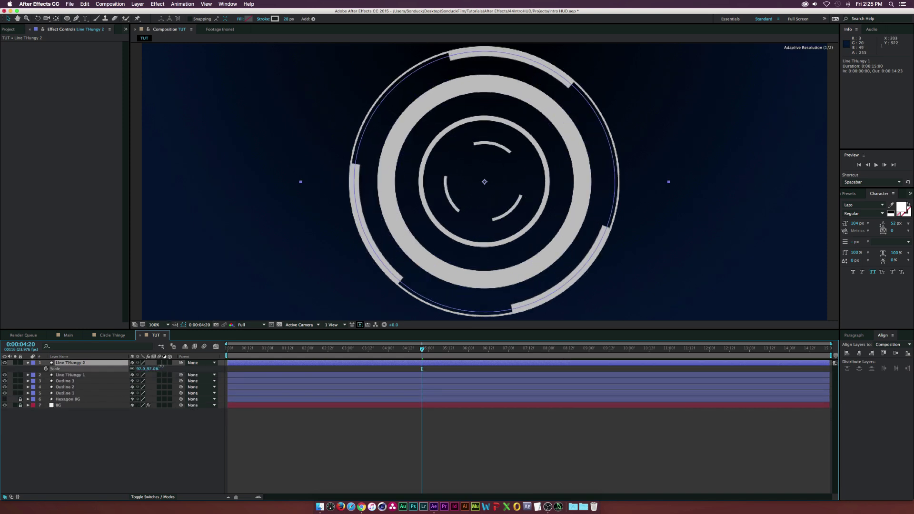
# Drag Line THungy 2's six Rotation keyframes slightly later, then collapse its properties.
pyautogui.click(324, 352)
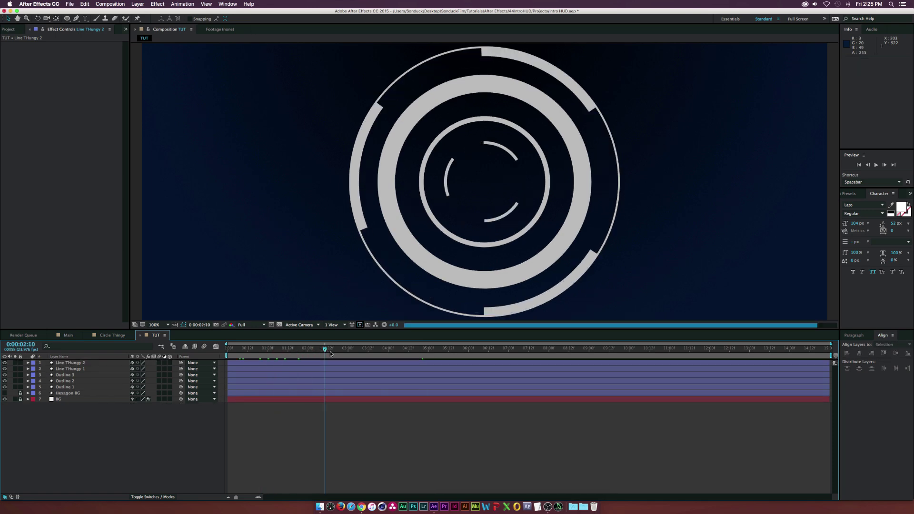
pyautogui.moveTo(330, 354); pyautogui.dragTo(341, 353)
pyautogui.click(362, 363)
pyautogui.press('u')
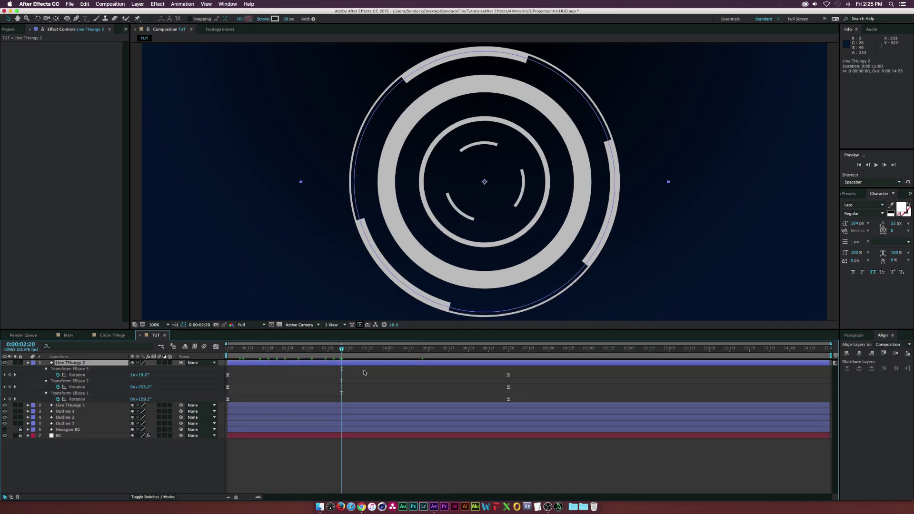
pyautogui.moveTo(533, 377); pyautogui.dragTo(412, 367)
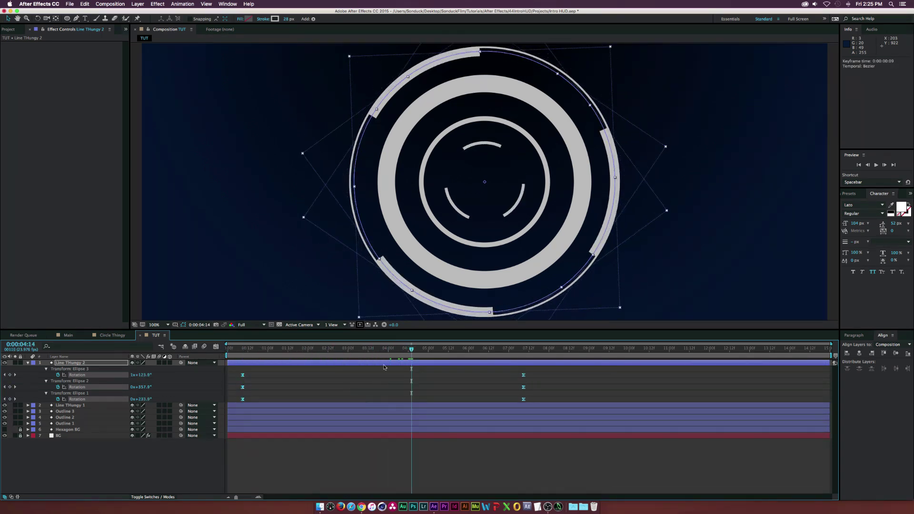
pyautogui.click(134, 452)
pyautogui.press('u')
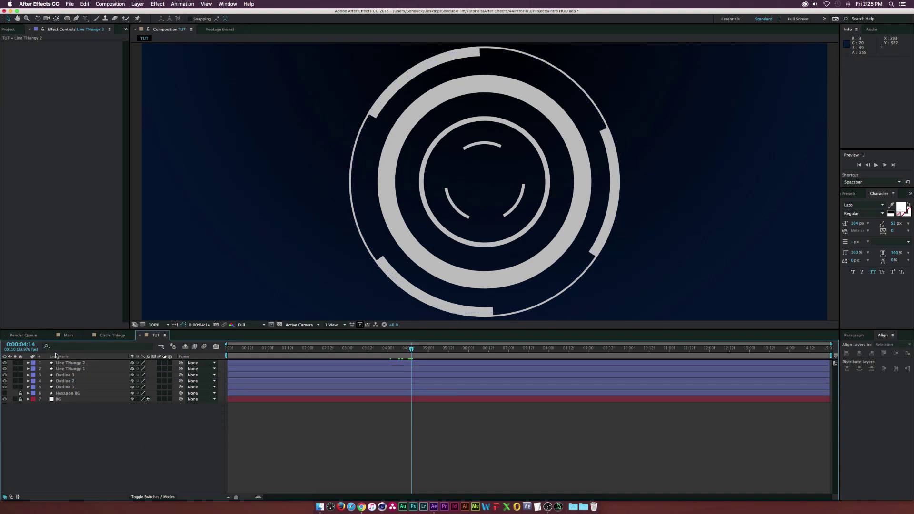
pyautogui.click(66, 362)
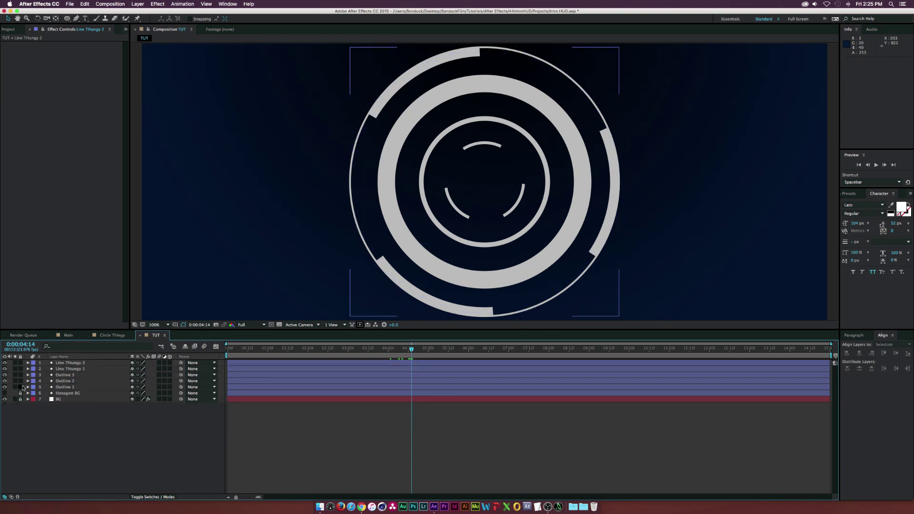
# Pre-compose layers 1–5 into a new composition named 'HUD THingy'.
pyautogui.keyDown('shift'); pyautogui.click(63, 386); pyautogui.keyUp('shift')
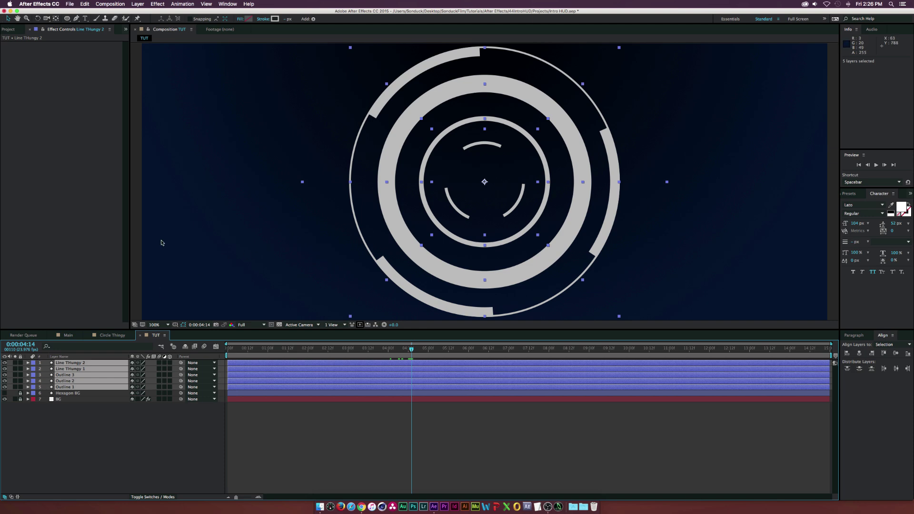
pyautogui.click(137, 4)
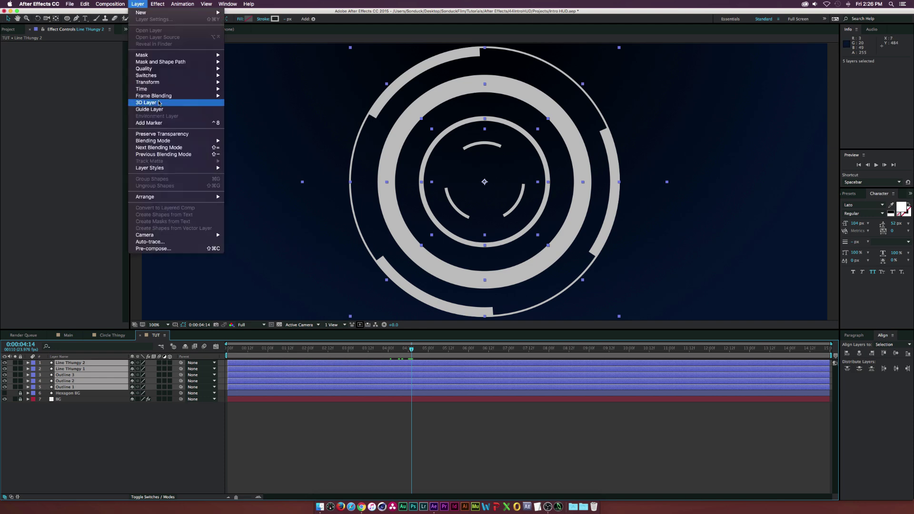
pyautogui.click(153, 248)
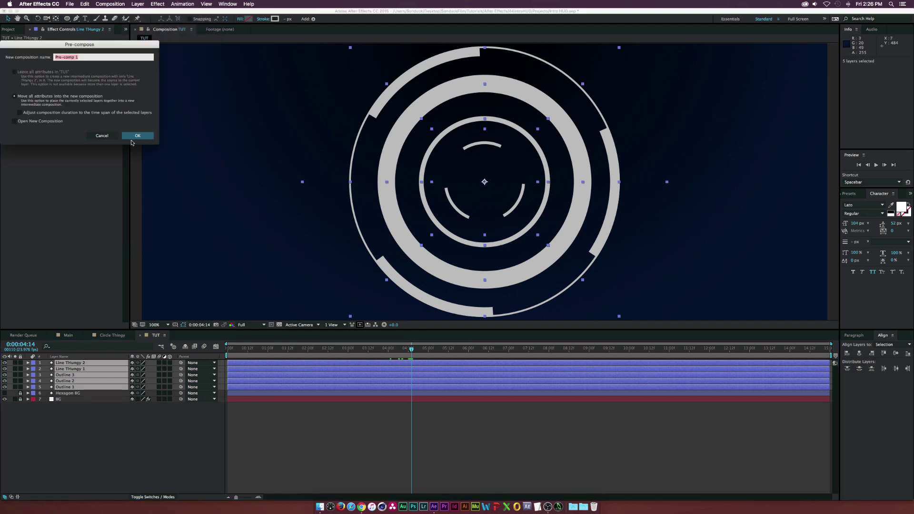
pyautogui.write('HUD THingy')
pyautogui.click(134, 137)
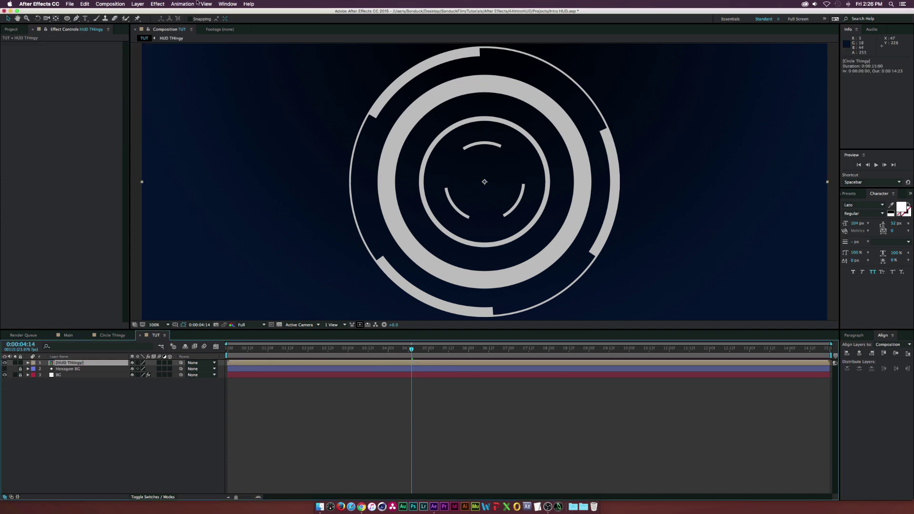
# Apply Gradient Ramp with a light blue start colour and a deeper blue end colour.
pyautogui.click(156, 4)
pyautogui.moveTo(190, 91)
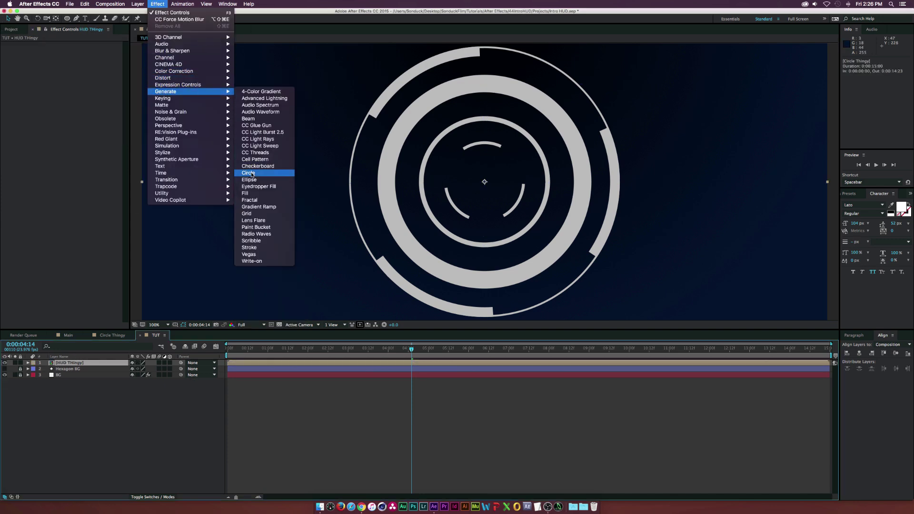
pyautogui.click(258, 207)
pyautogui.press(',')
pyautogui.press(',')
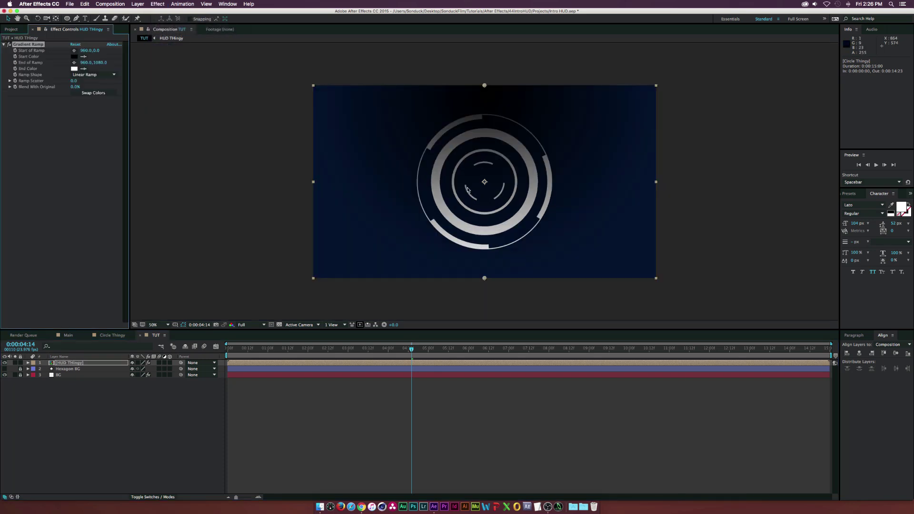
pyautogui.click(74, 56)
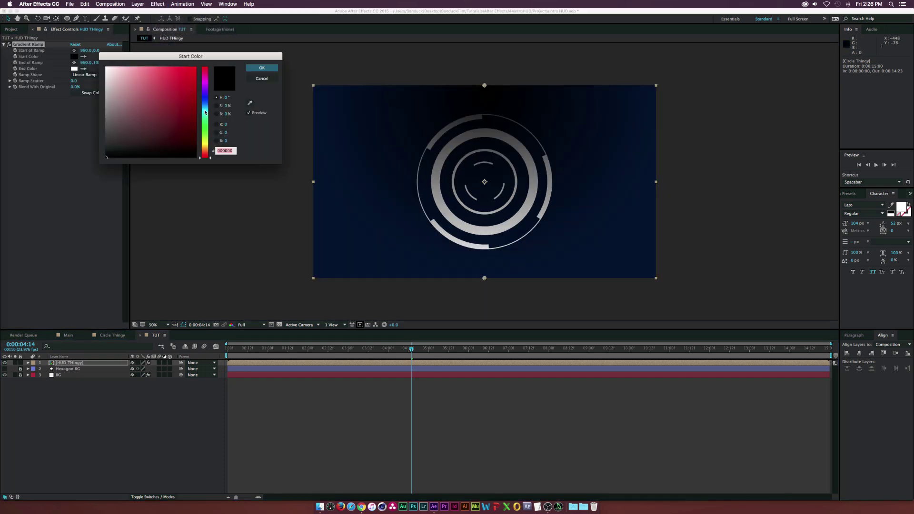
pyautogui.moveTo(205, 112); pyautogui.dragTo(208, 106)
pyautogui.click(170, 76)
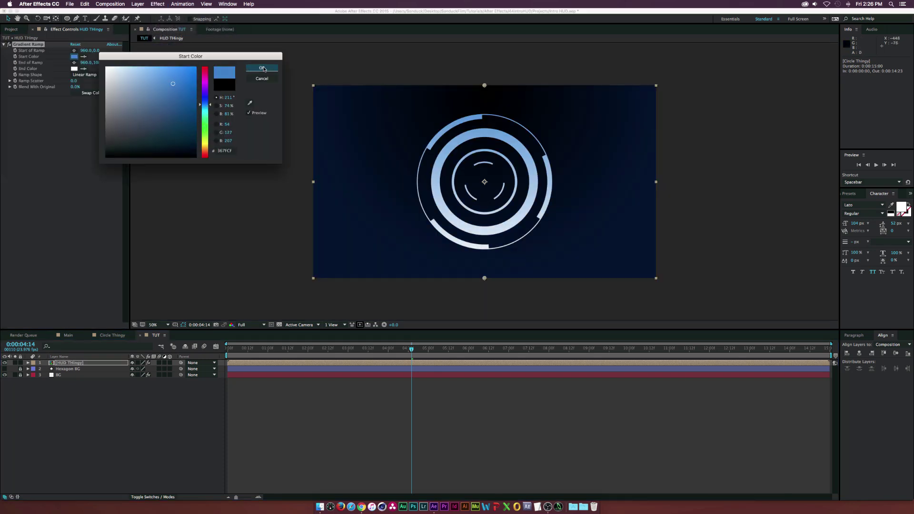
pyautogui.click(262, 67)
pyautogui.click(73, 68)
pyautogui.moveTo(205, 119); pyautogui.dragTo(205, 102)
pyautogui.click(262, 67)
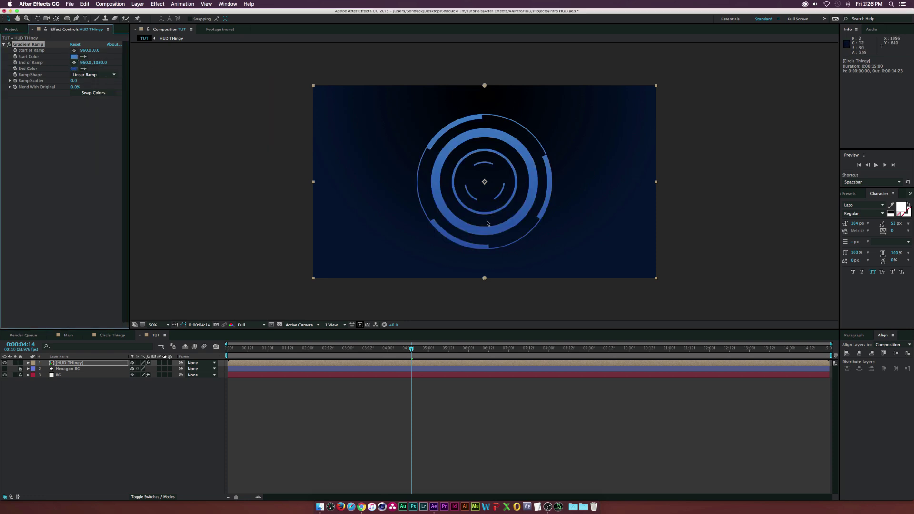
pyautogui.click(74, 50)
# Add Glow with radius 80, threshold 44.7% and intensity 1.4.
pyautogui.click(157, 4)
pyautogui.moveTo(194, 153)
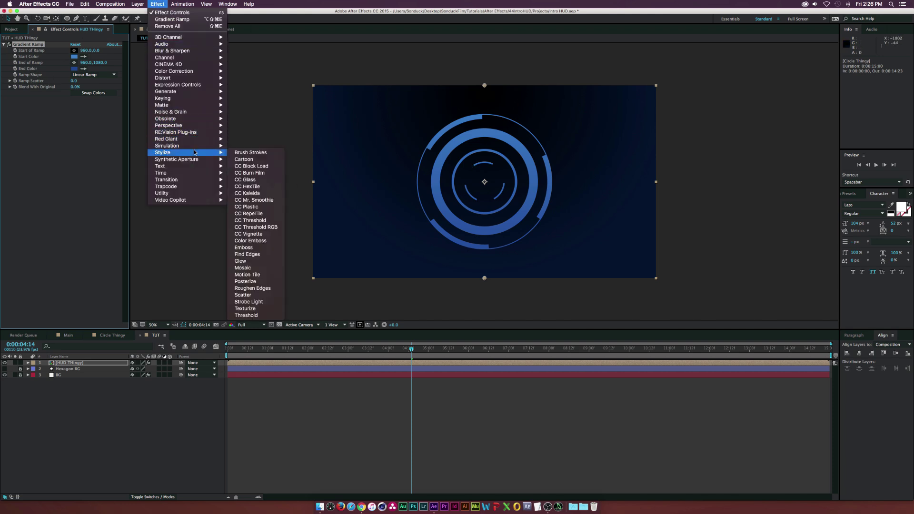
pyautogui.click(240, 261)
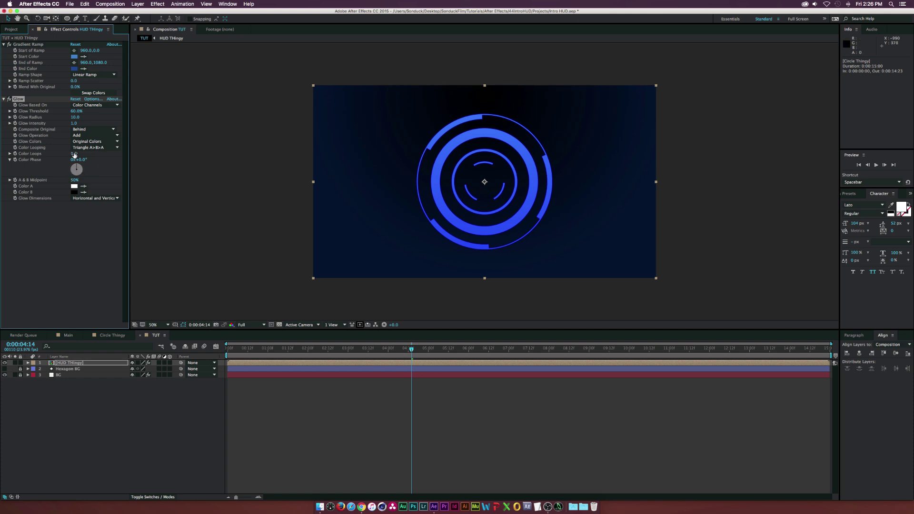
pyautogui.moveTo(74, 117); pyautogui.dragTo(102, 118)
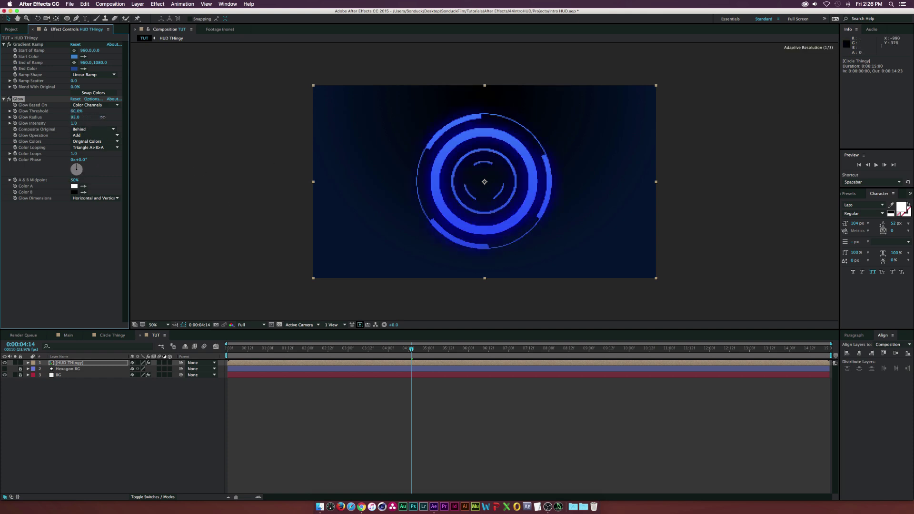
pyautogui.moveTo(68, 111); pyautogui.dragTo(85, 123)
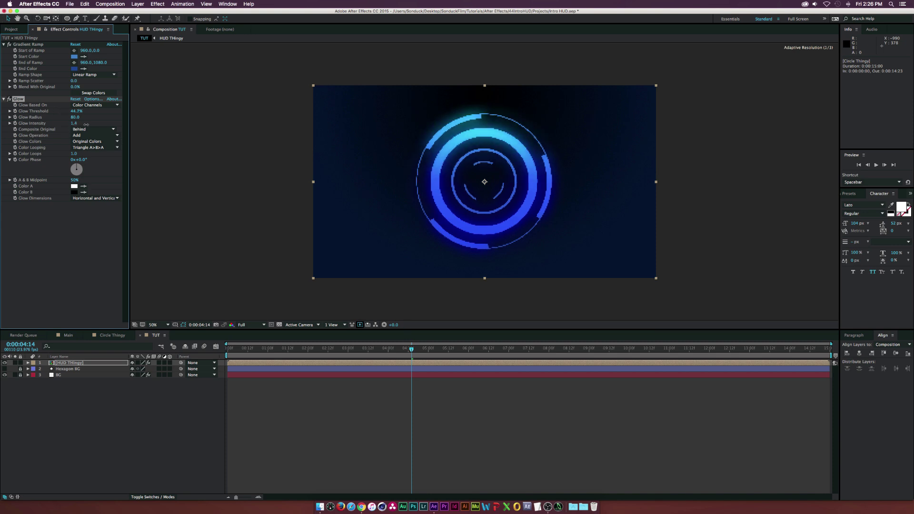
pyautogui.click(71, 194)
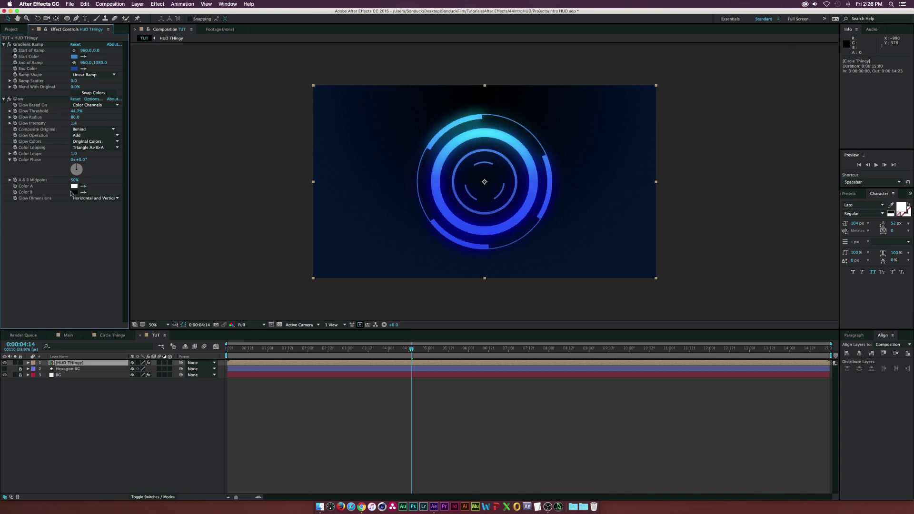
pyautogui.click(9, 99)
pyautogui.click(9, 99)
# Open the HUD THingy pre-comp and add a Null Object layer.
pyautogui.press('s')
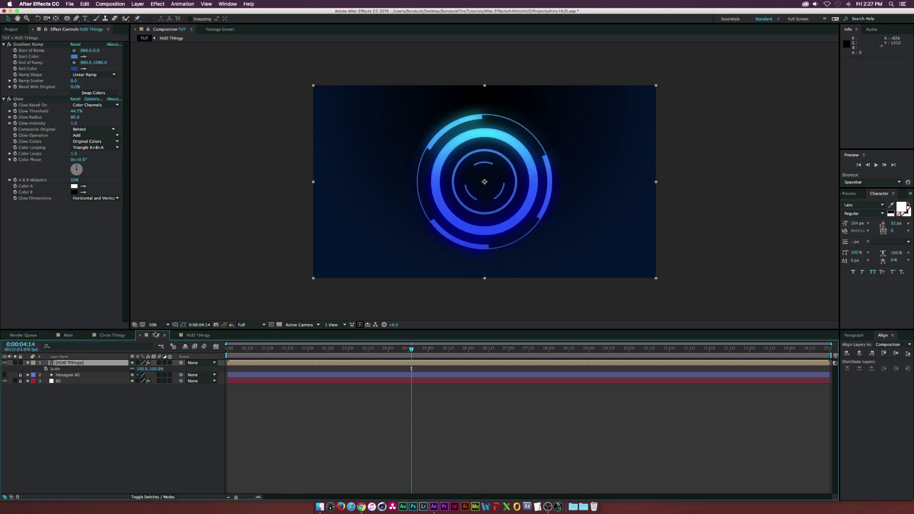
pyautogui.doubleClick(71, 363)
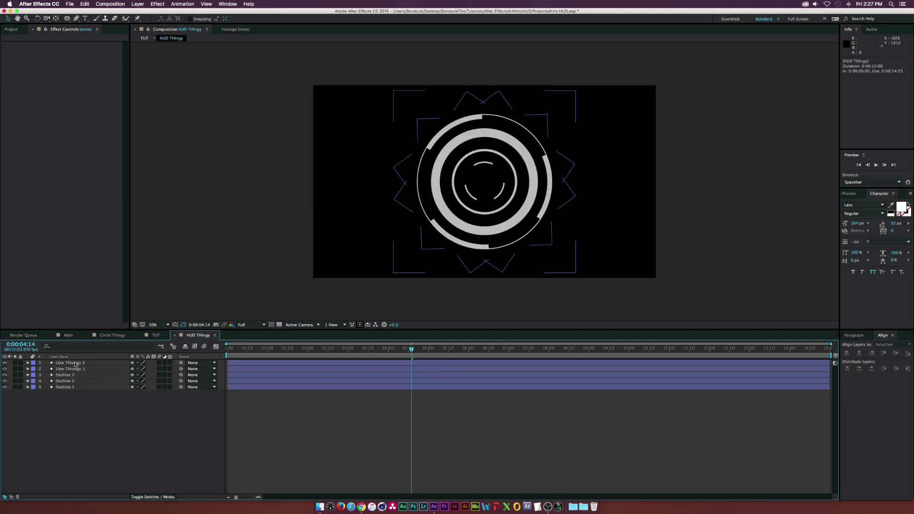
pyautogui.click(137, 4)
pyautogui.moveTo(147, 13)
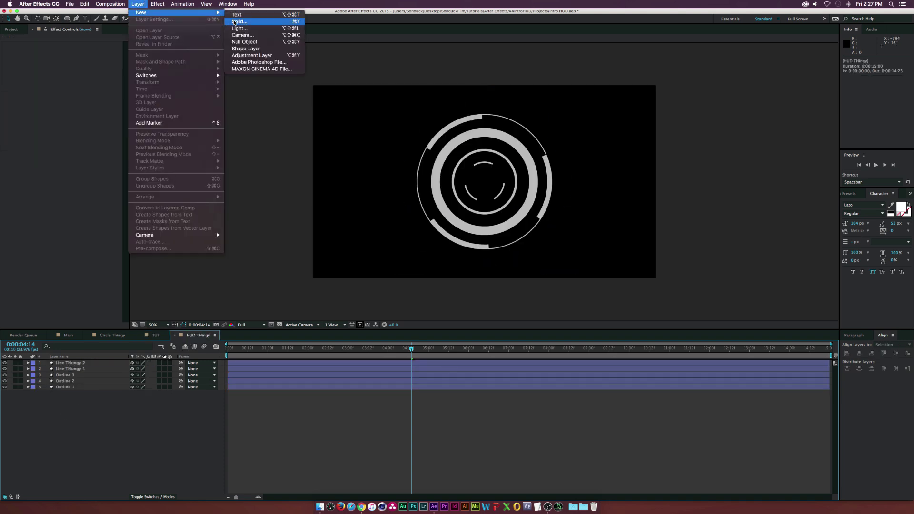
pyautogui.click(246, 42)
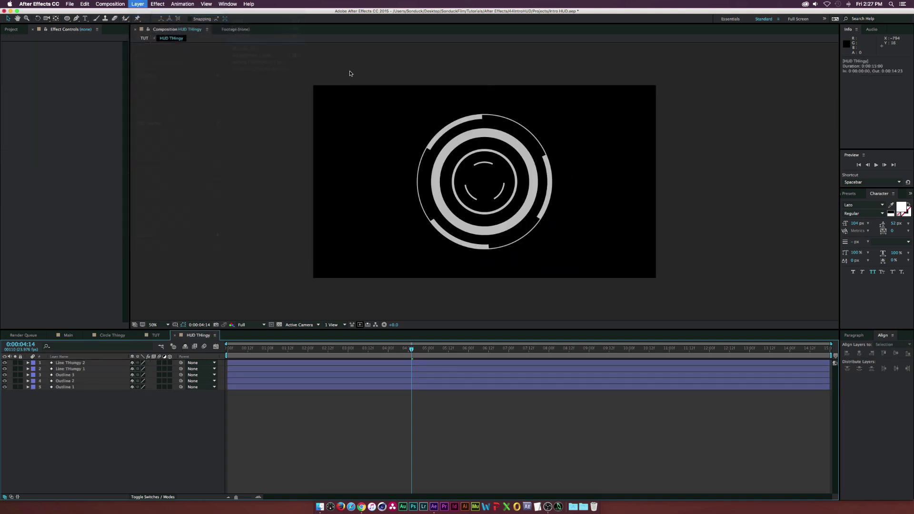
# Parent the five ring layers to Null 3 and scale the null to 119%.
pyautogui.moveTo(61, 452); pyautogui.dragTo(69, 370)
pyautogui.moveTo(183, 370); pyautogui.dragTo(85, 363)
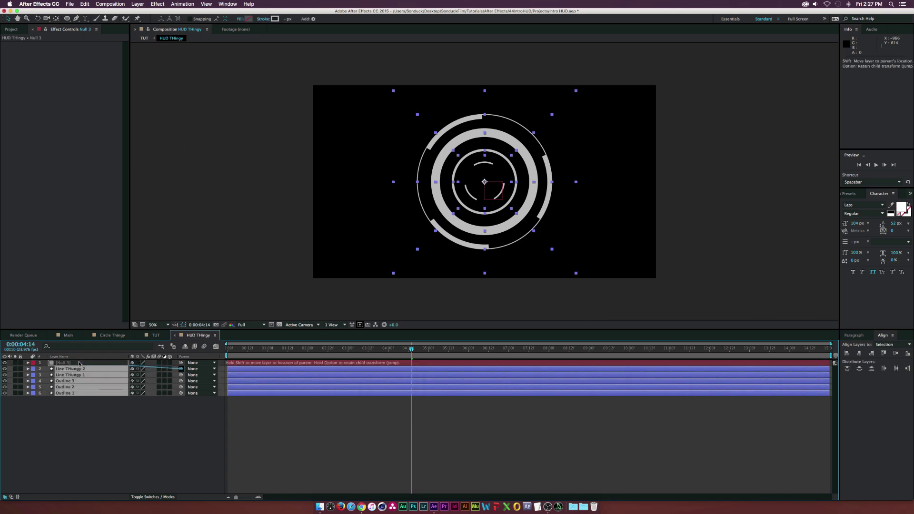
pyautogui.click(86, 363)
pyautogui.press('s')
pyautogui.moveTo(144, 371); pyautogui.dragTo(155, 368)
pyautogui.click(156, 335)
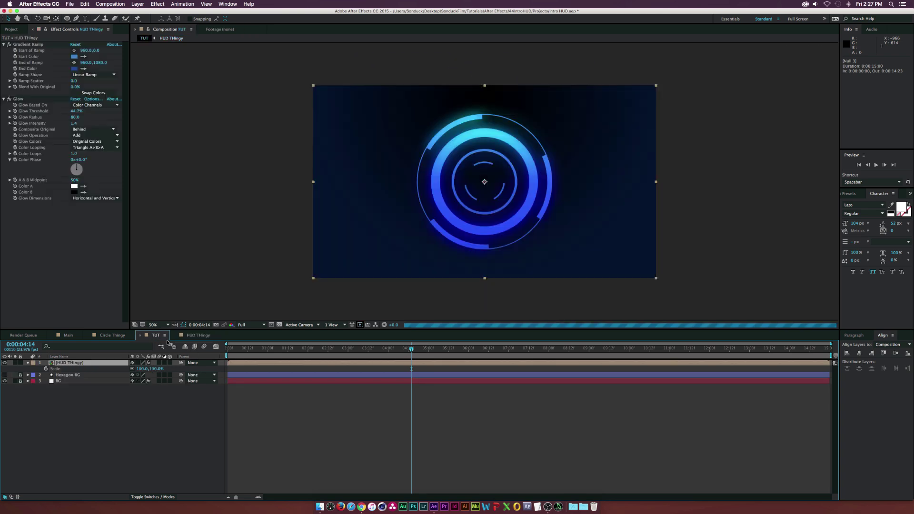
pyautogui.click(190, 336)
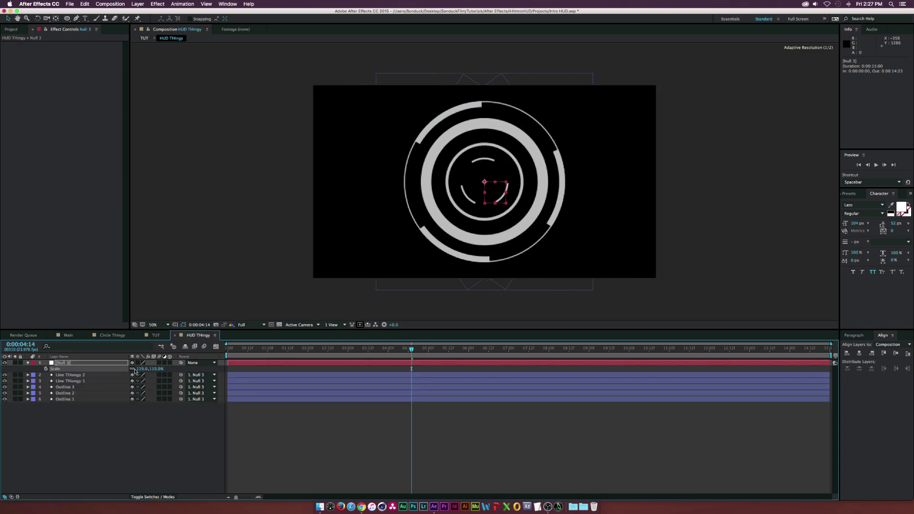
pyautogui.click(156, 335)
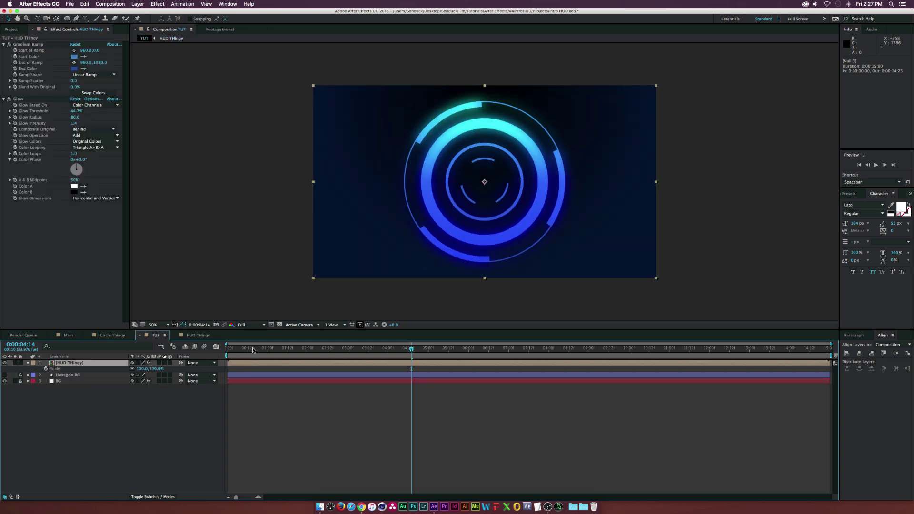
pyautogui.moveTo(245, 349); pyautogui.dragTo(318, 349)
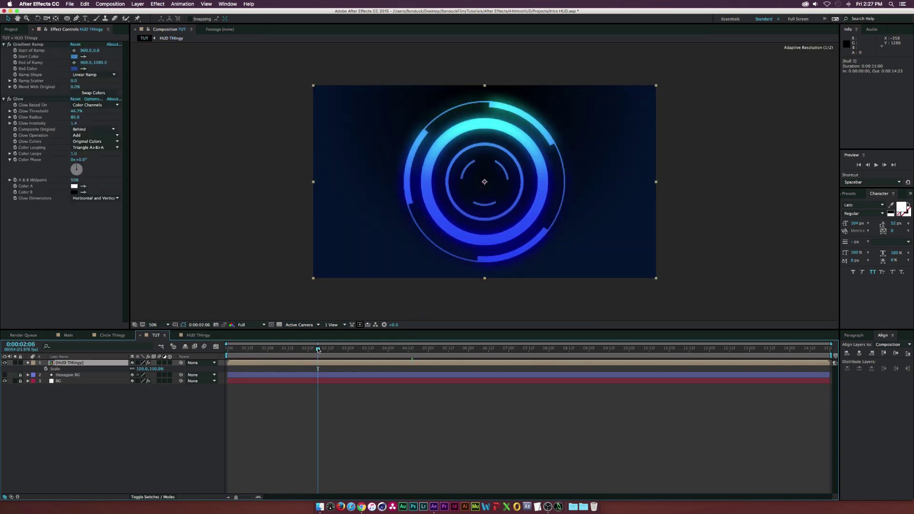
# Add a new adjustment layer to the TUT composition.
pyautogui.click(141, 429)
pyautogui.click(137, 4)
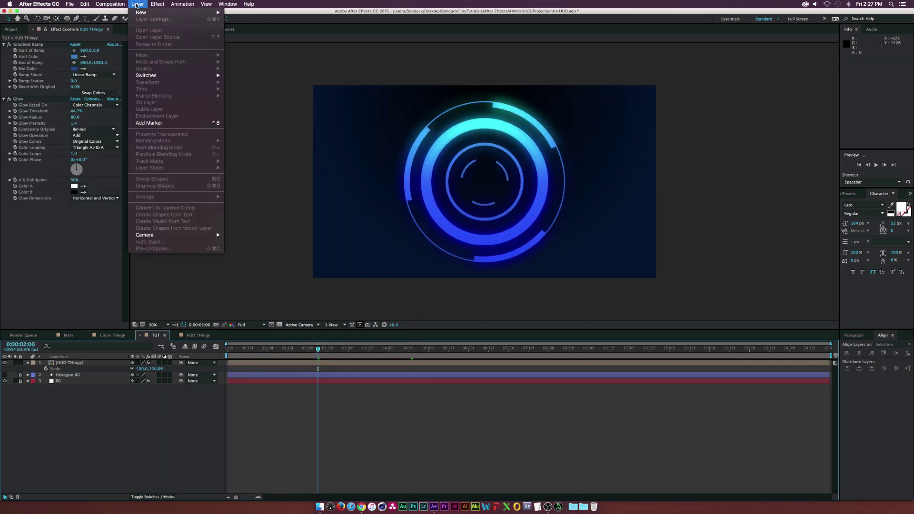
pyautogui.moveTo(139, 12)
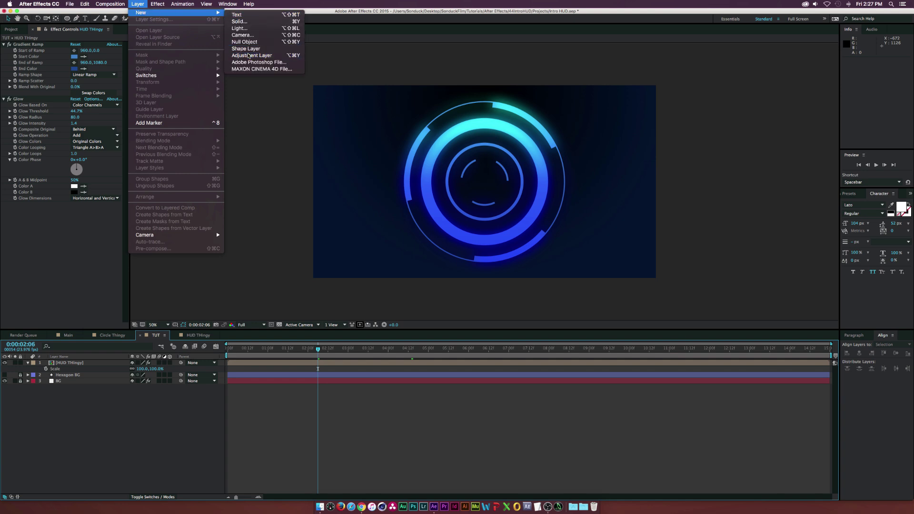
pyautogui.click(247, 56)
# Apply Optics Compensation with Reverse Lens Distortion and Field Of View around 173.
pyautogui.click(157, 4)
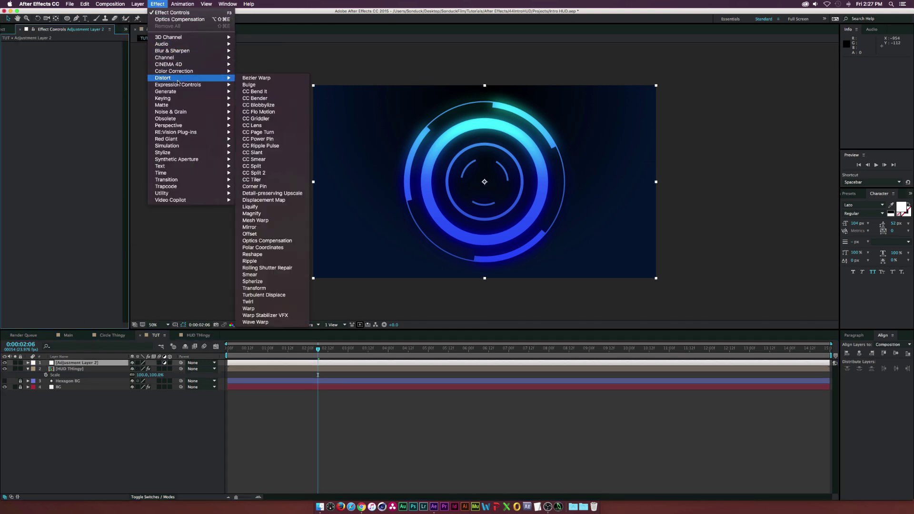
pyautogui.moveTo(200, 80)
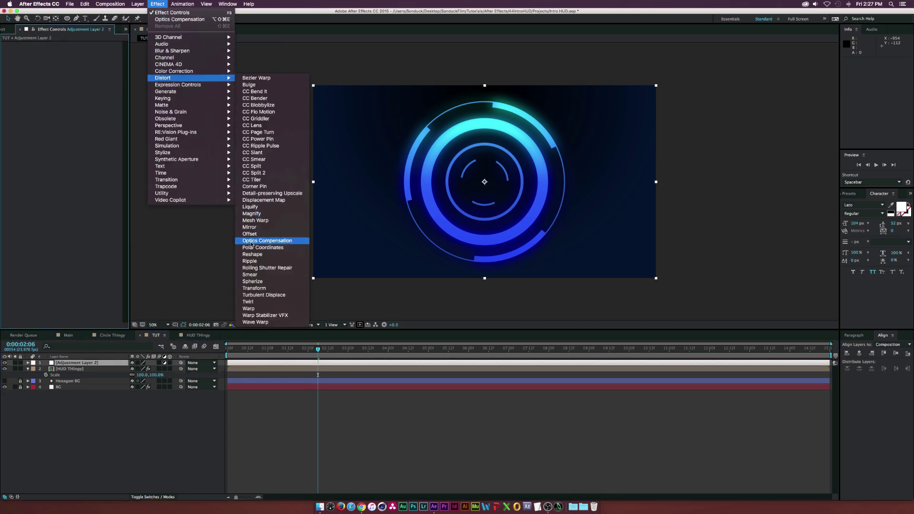
pyautogui.click(282, 241)
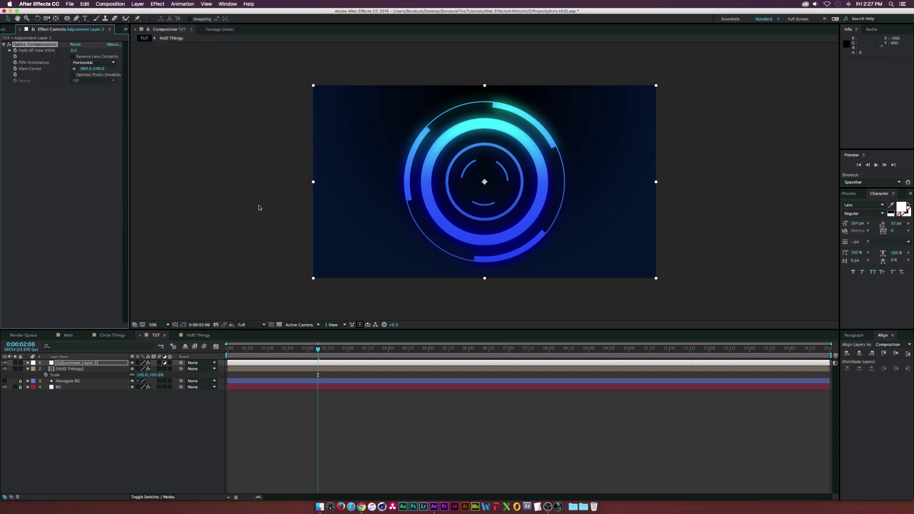
pyautogui.moveTo(256, 352); pyautogui.dragTo(210, 354)
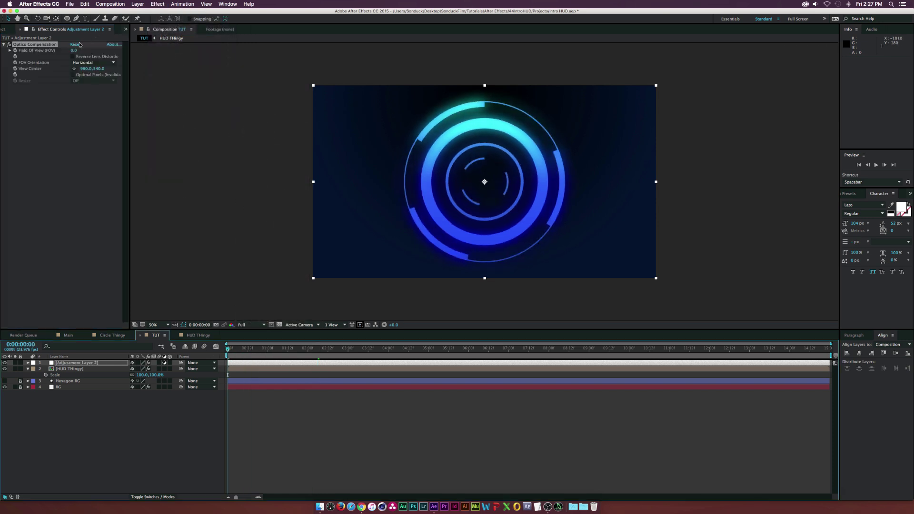
pyautogui.moveTo(75, 52); pyautogui.dragTo(137, 62)
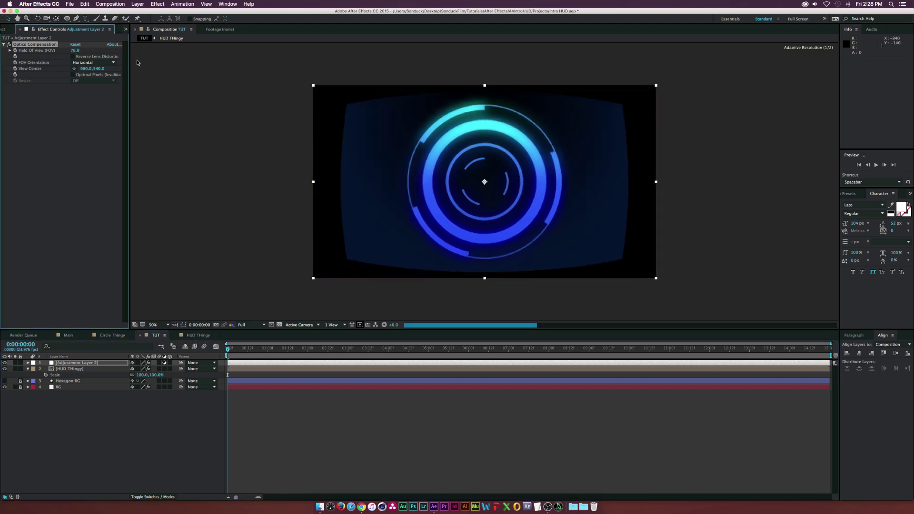
pyautogui.click(72, 56)
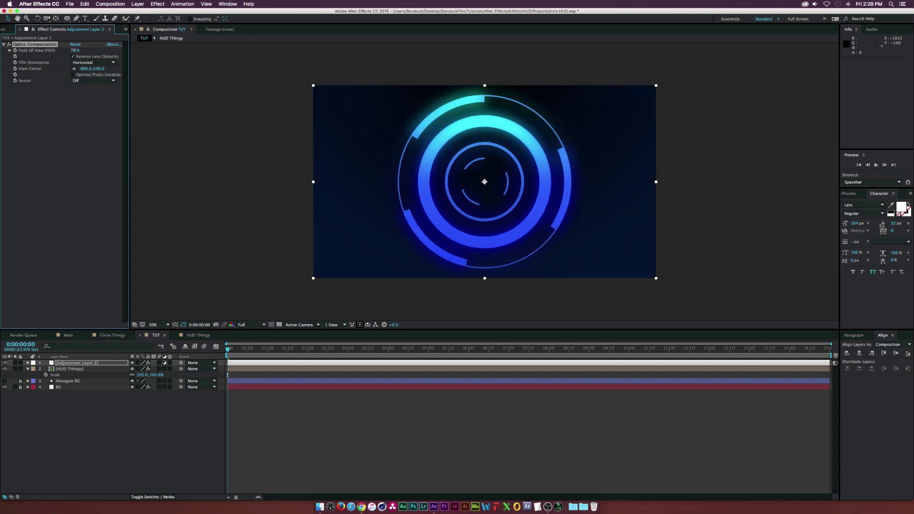
pyautogui.moveTo(75, 50); pyautogui.dragTo(115, 54)
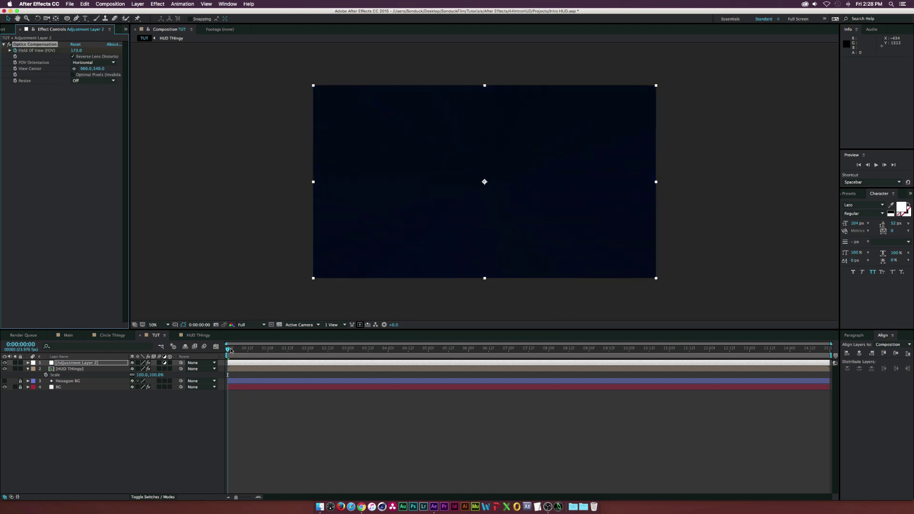
pyautogui.moveTo(230, 351); pyautogui.dragTo(308, 354)
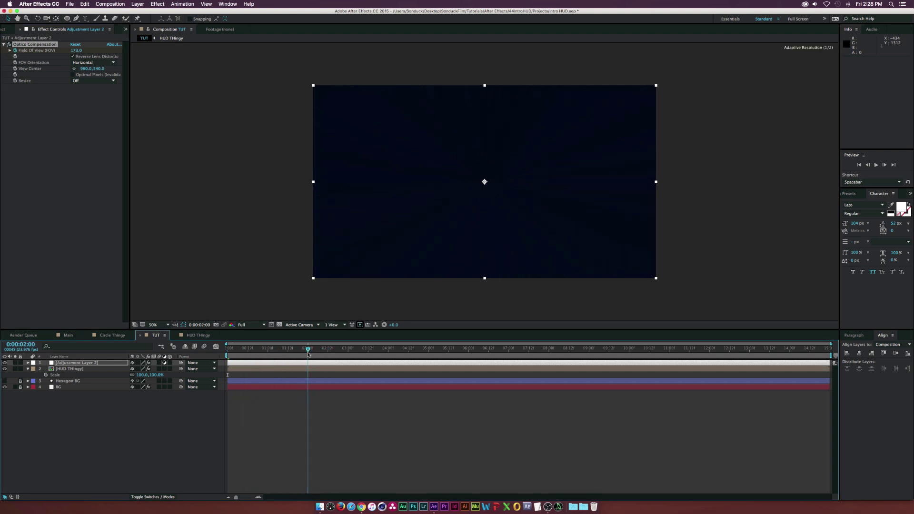
# Keyframe Field Of View at 2 s, 5 s (24.1) and 6 s (173) to warp rings in and out.
pyautogui.moveTo(76, 50)
pyautogui.mouseDown()
pyautogui.moveTo(40, 55)
pyautogui.moveTo(70, 52)
pyautogui.mouseUp()
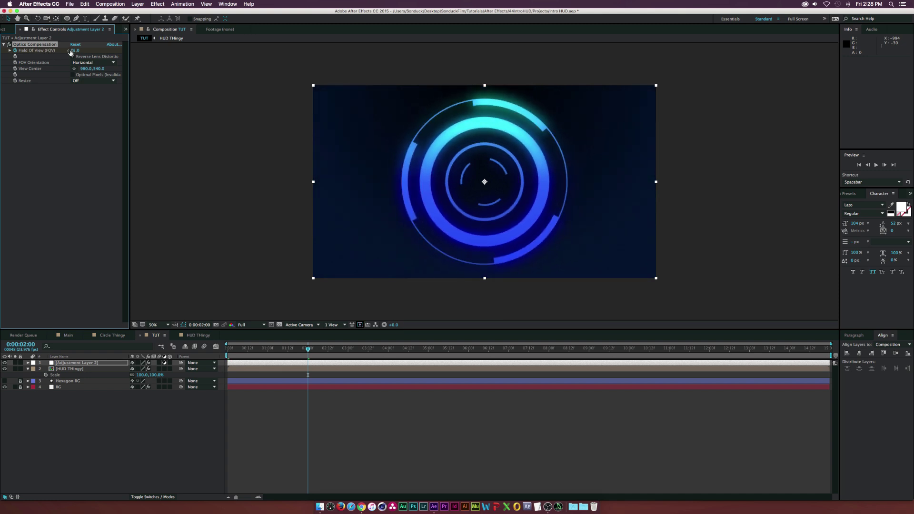
pyautogui.press('u')
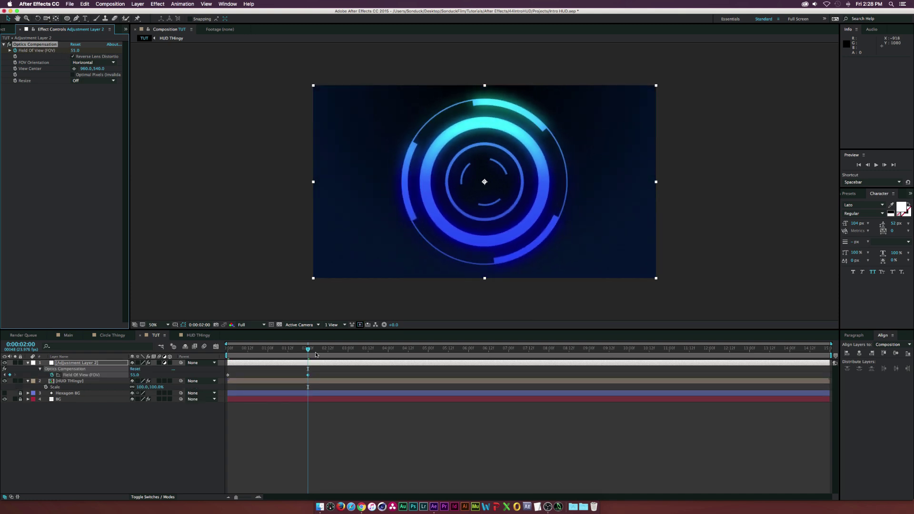
pyautogui.moveTo(316, 352); pyautogui.dragTo(428, 353)
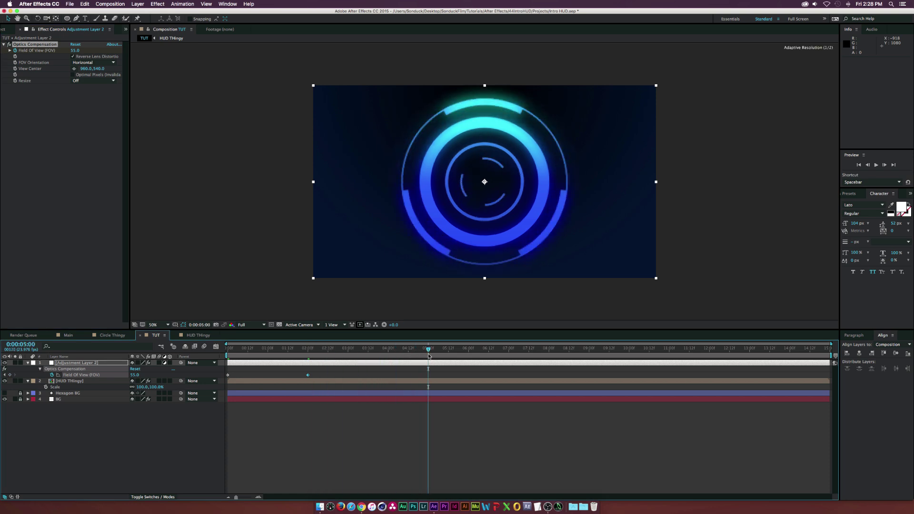
pyautogui.moveTo(74, 51); pyautogui.dragTo(45, 53)
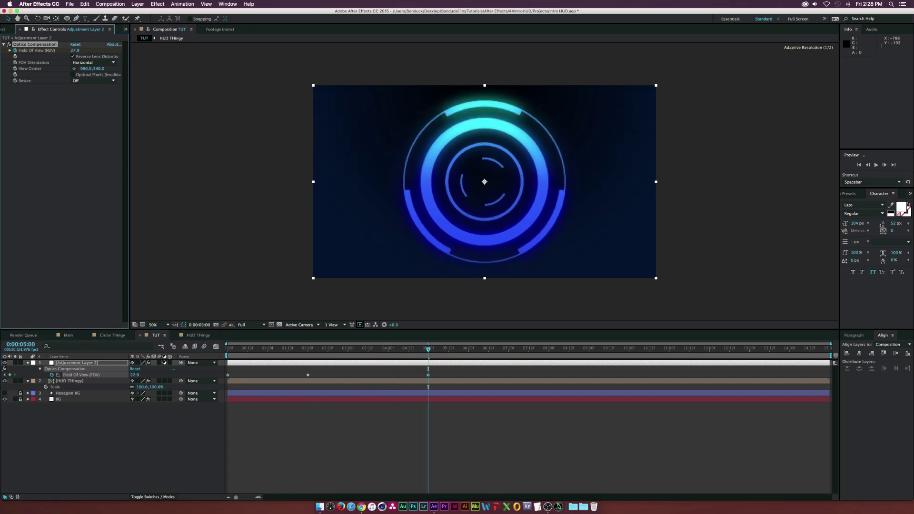
pyautogui.moveTo(70, 50); pyautogui.dragTo(84, 50)
pyautogui.moveTo(429, 350); pyautogui.dragTo(468, 351)
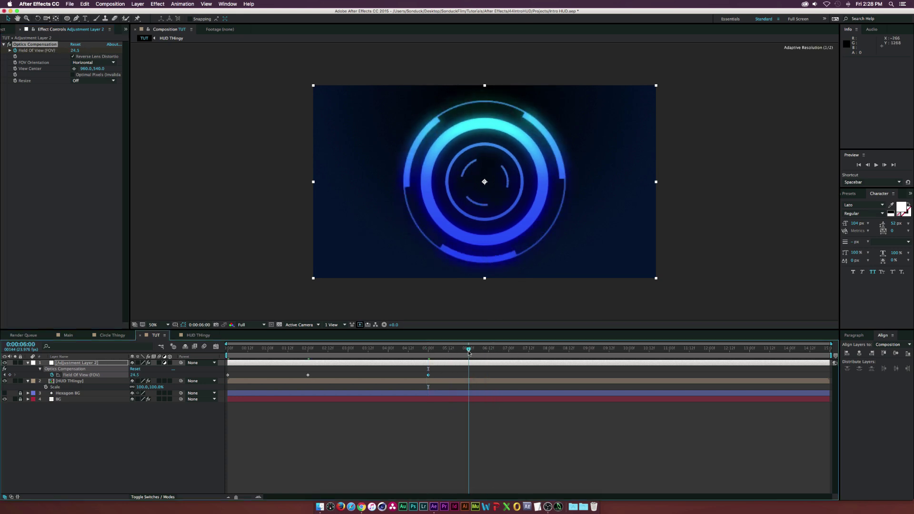
pyautogui.moveTo(75, 50); pyautogui.dragTo(257, 56)
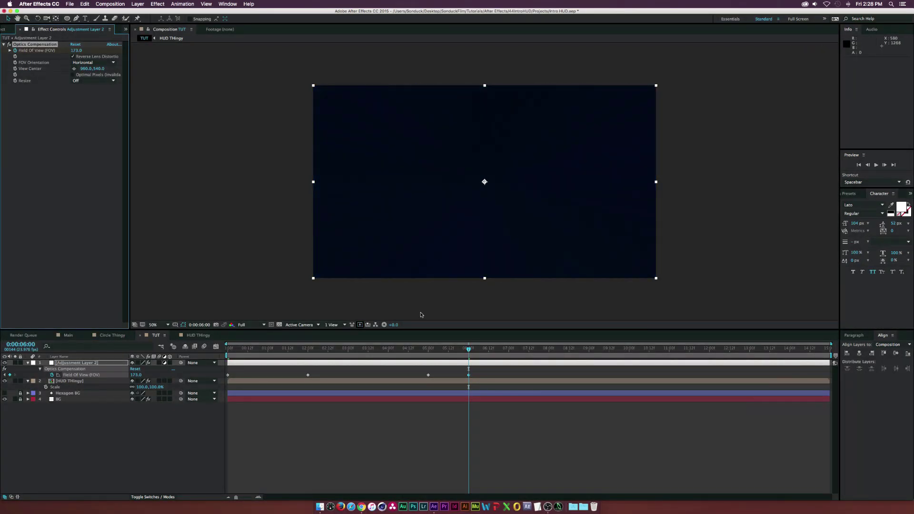
pyautogui.moveTo(456, 351); pyautogui.dragTo(355, 353)
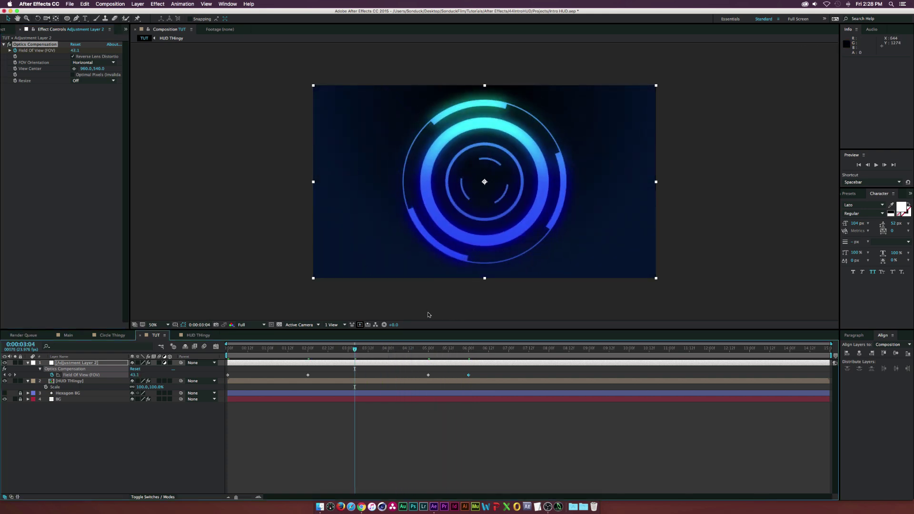
# Type the SONDUCKFILM title at frame centre and set FILM to the Black weight.
pyautogui.click(85, 20)
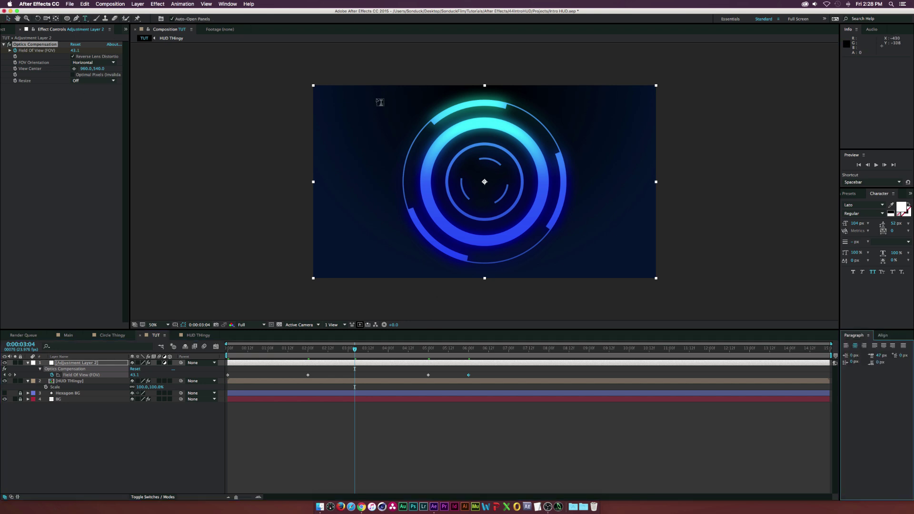
pyautogui.click(483, 178)
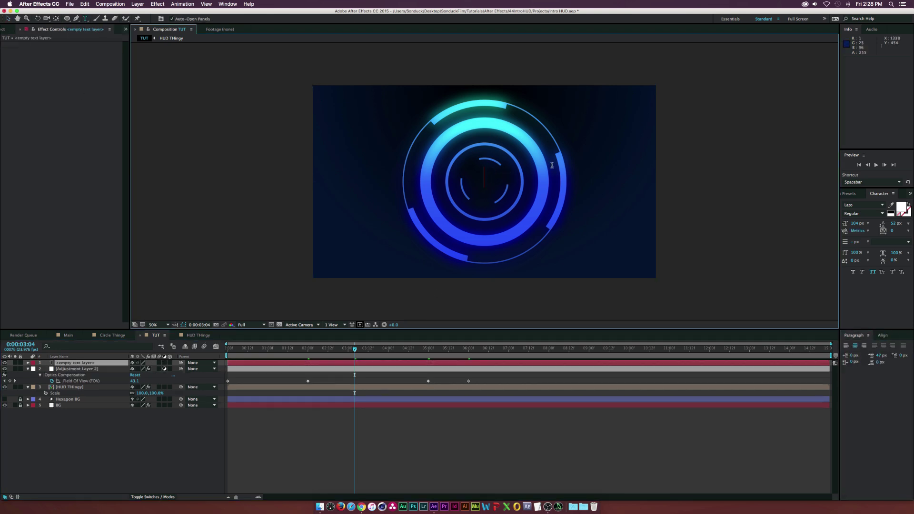
pyautogui.write('Sonduck')
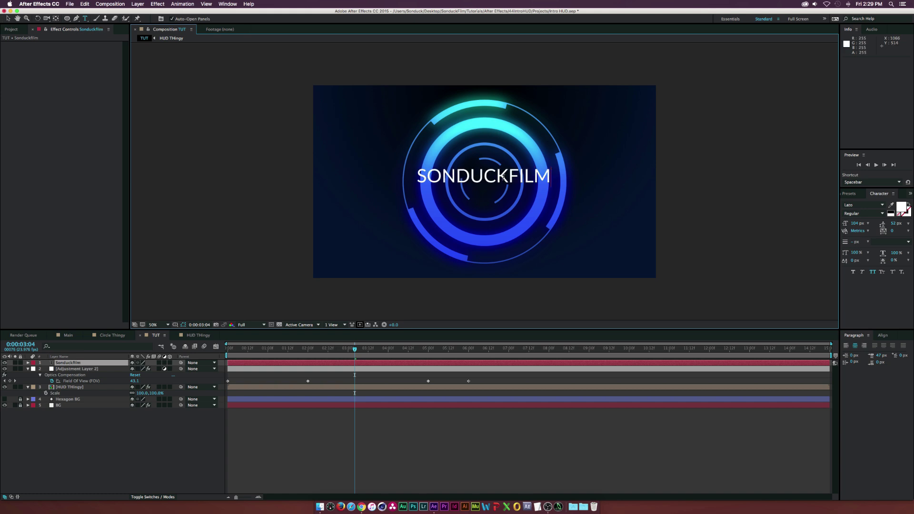
pyautogui.hotkey('shift', 'Left')
pyautogui.hotkey('shift', 'Left')
pyautogui.hotkey('shift', 'Left')
pyautogui.hotkey('shift', 'Left')
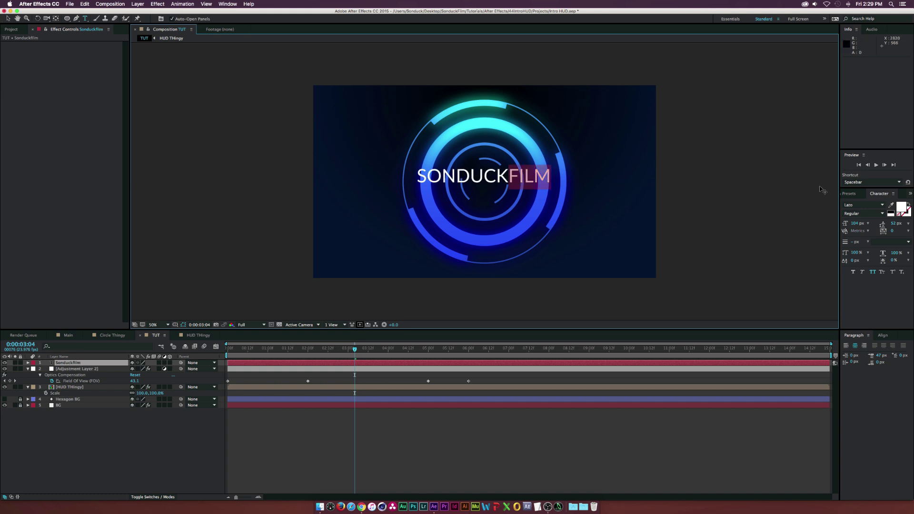
pyautogui.click(867, 216)
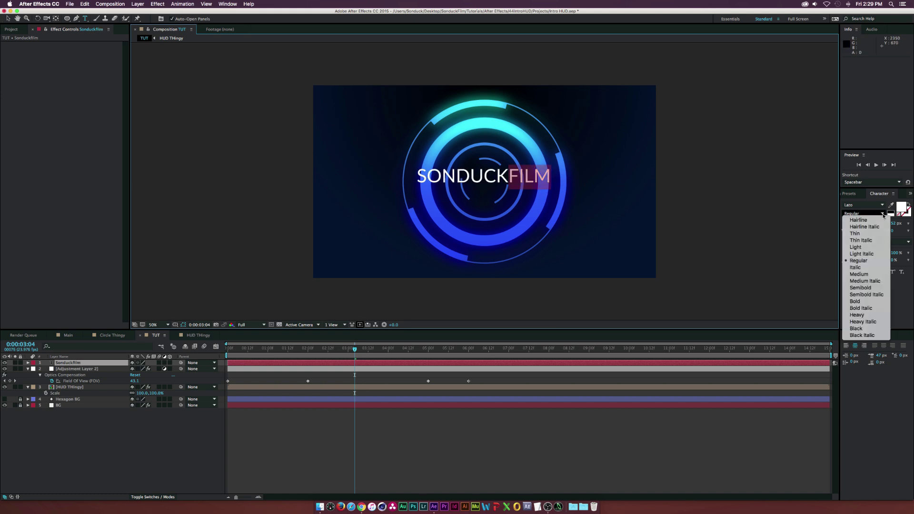
pyautogui.click(823, 288)
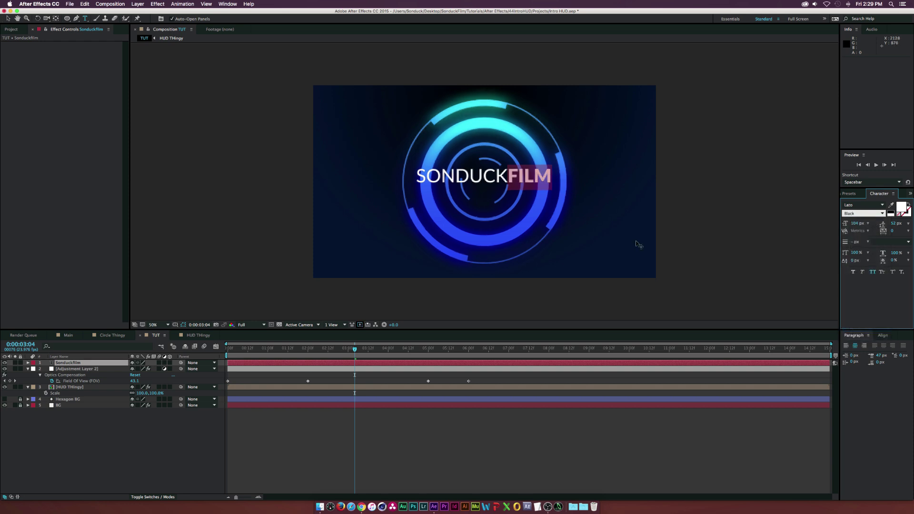
pyautogui.click(8, 19)
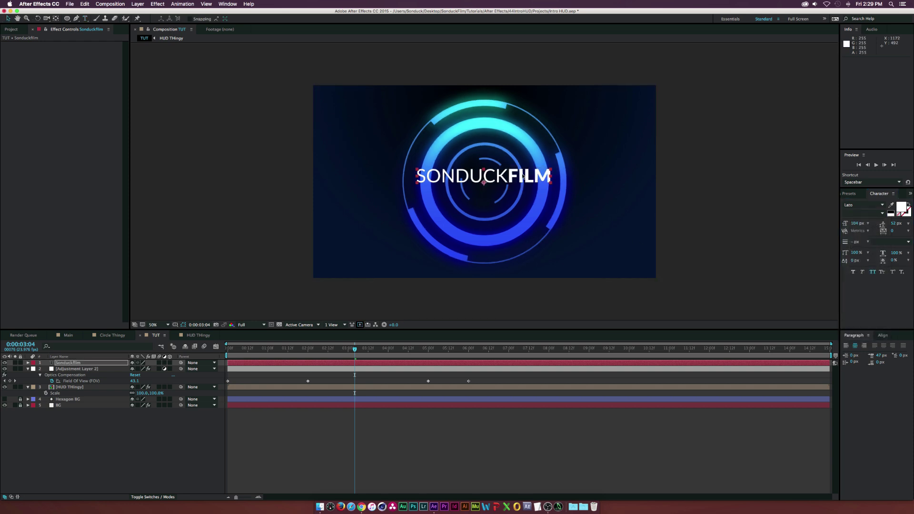
# Centre the title horizontally and vertically, then move the adjustment layer above it.
pyautogui.moveTo(560, 190); pyautogui.dragTo(556, 196)
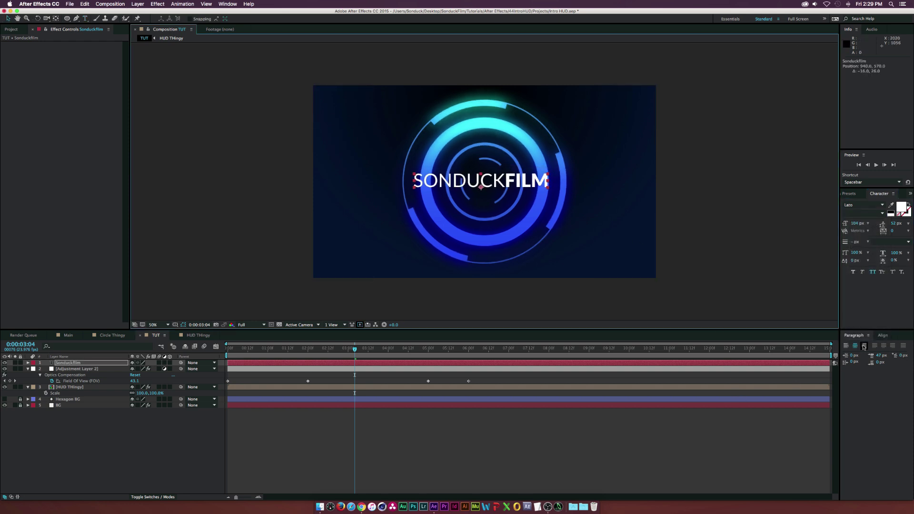
pyautogui.click(883, 335)
pyautogui.click(859, 353)
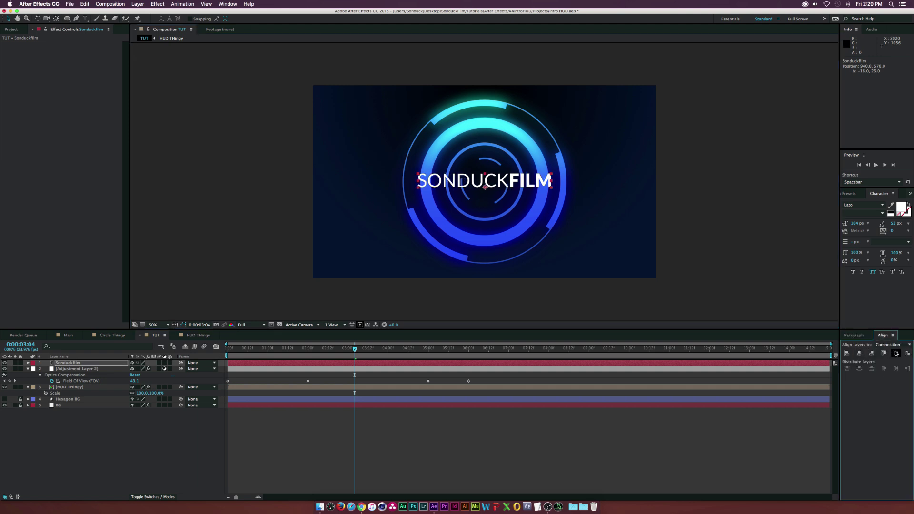
pyautogui.click(895, 352)
pyautogui.moveTo(70, 368); pyautogui.dragTo(71, 365)
pyautogui.click(72, 364)
# Name Adjustment Layer 2 'Optics' and scrub earlier to preview the lens warp.
pyautogui.press('Return')
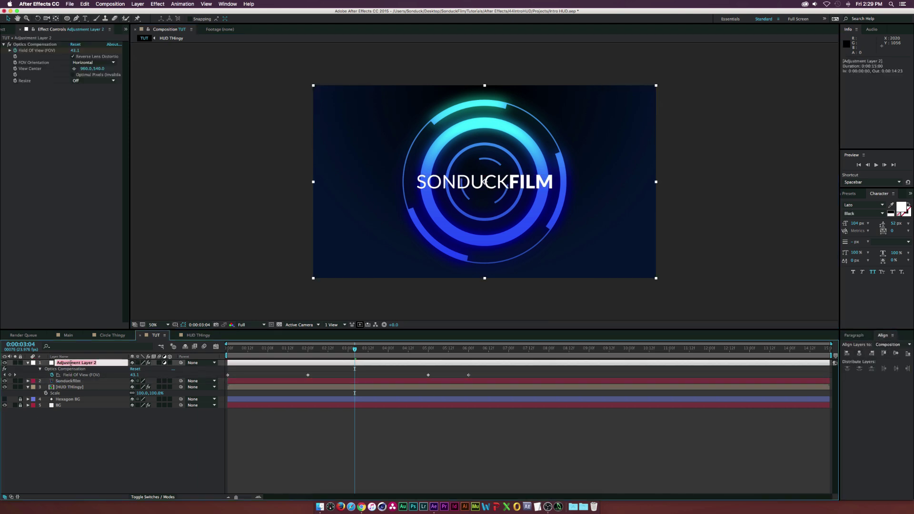
pyautogui.write('Optics')
pyautogui.press('Return')
pyautogui.click(102, 470)
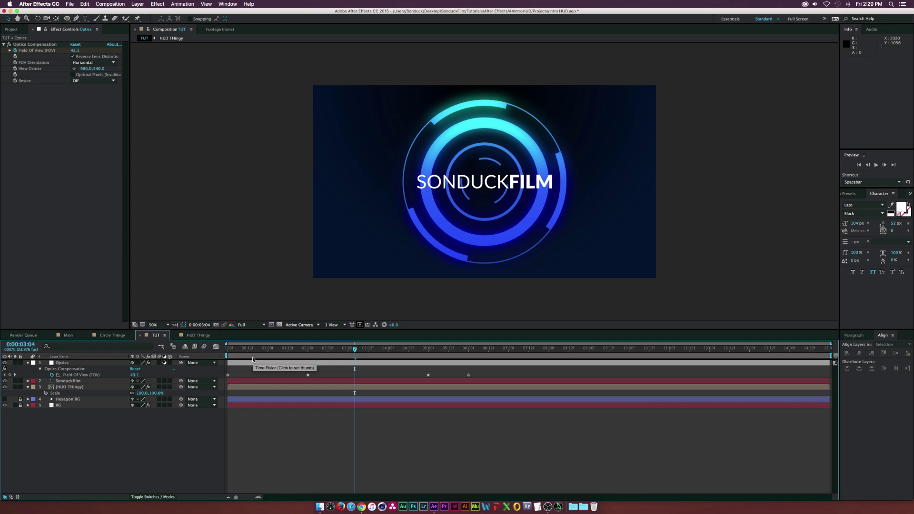
pyautogui.moveTo(253, 358)
pyautogui.mouseDown()
pyautogui.moveTo(307, 357)
pyautogui.moveTo(230, 352)
pyautogui.moveTo(357, 362)
pyautogui.mouseUp()
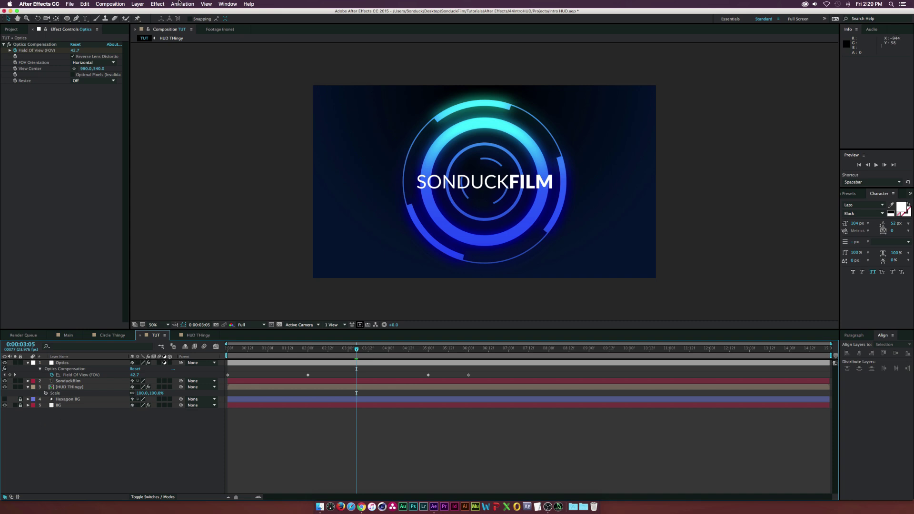
# Create a new solid layer named Loading Bar.
pyautogui.click(137, 4)
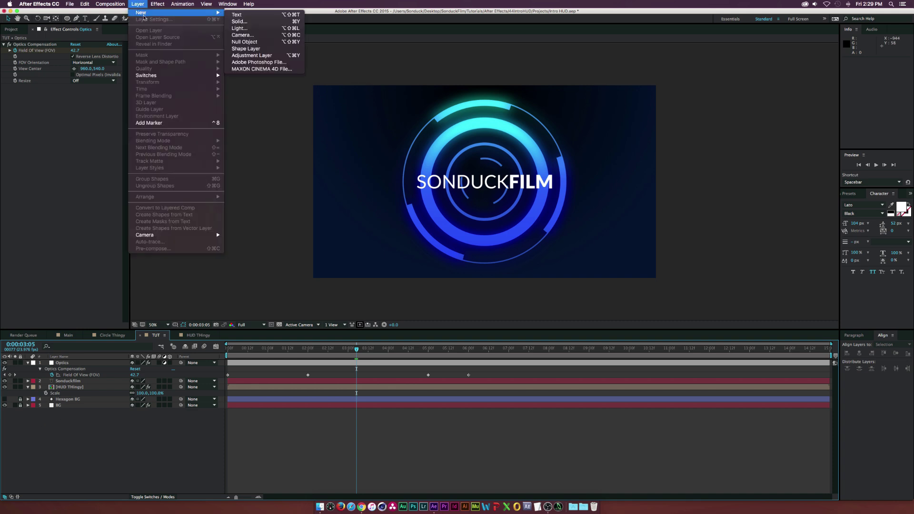
pyautogui.click(243, 24)
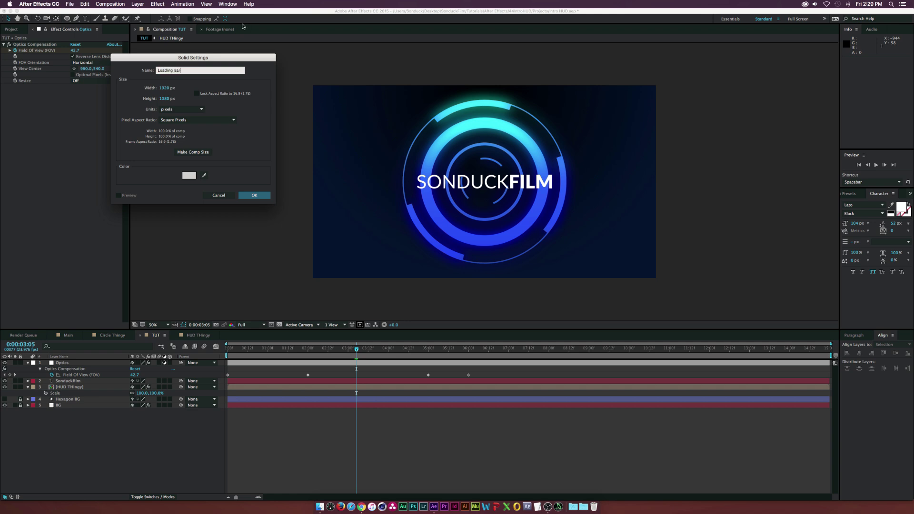
pyautogui.write('Loading Bar')
pyautogui.press('Return')
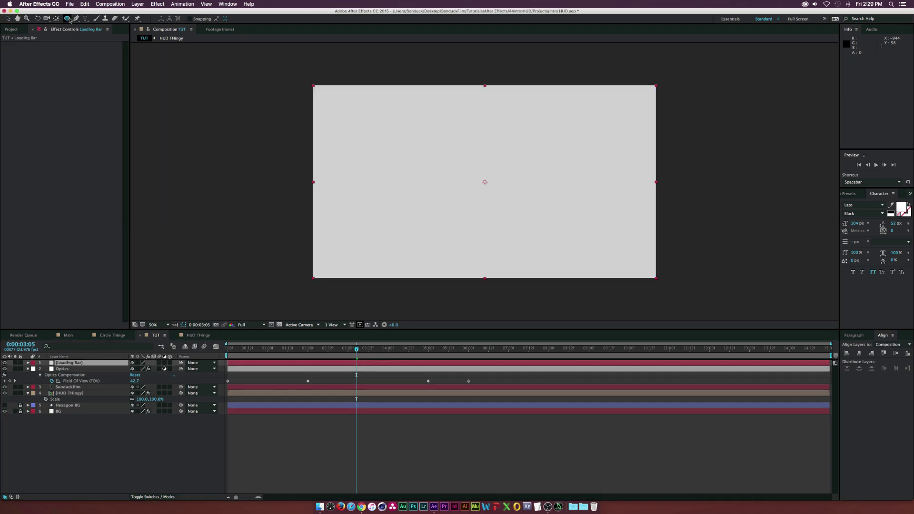
# Mask the solid to a thin horizontal bar below the title and shift it slightly right.
pyautogui.moveTo(67, 19); pyautogui.dragTo(93, 23)
pyautogui.moveTo(367, 209)
pyautogui.mouseDown()
pyautogui.moveTo(400, 195)
pyautogui.moveTo(550, 197)
pyautogui.mouseUp()
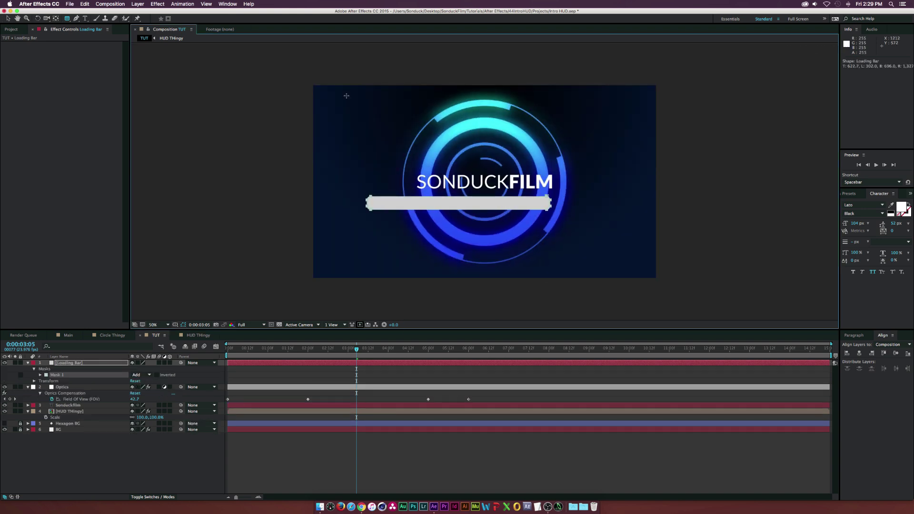
pyautogui.click(8, 18)
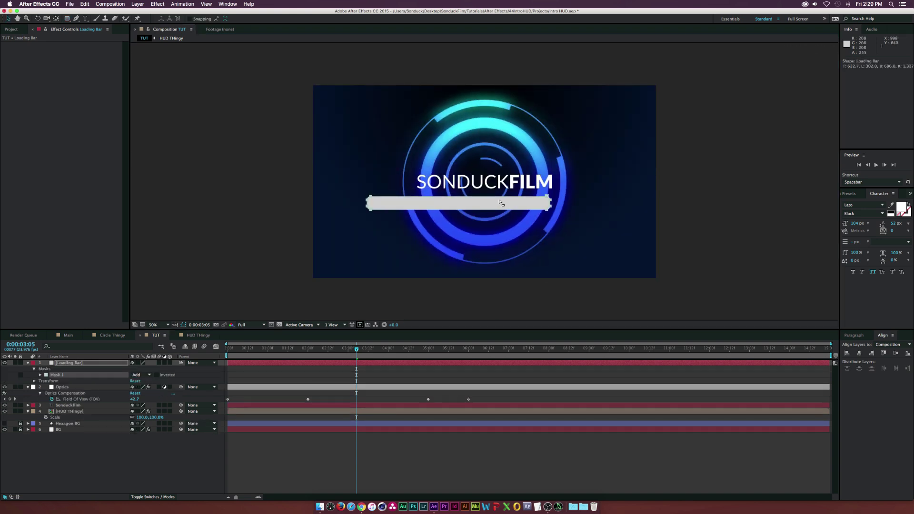
pyautogui.moveTo(548, 198); pyautogui.dragTo(572, 195)
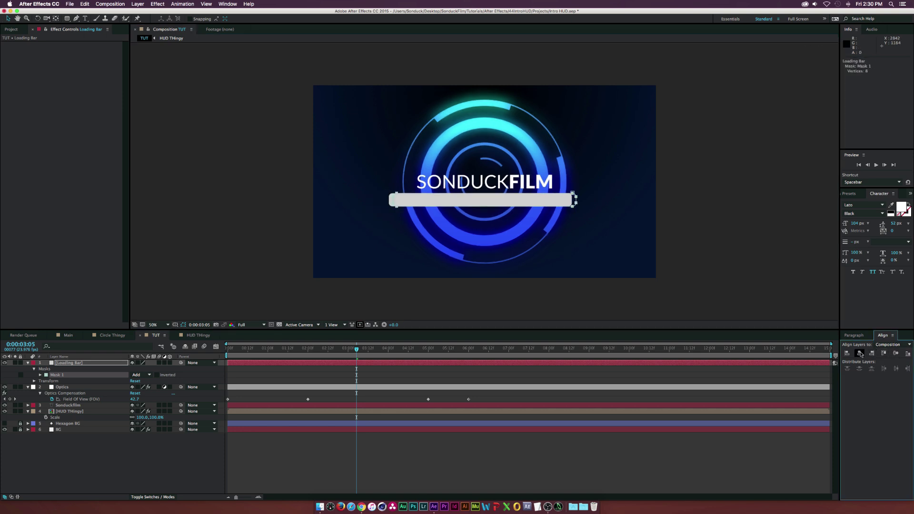
# Add a Stroke effect to the loading bar with Paint Style set to On Transparent.
pyautogui.click(161, 3)
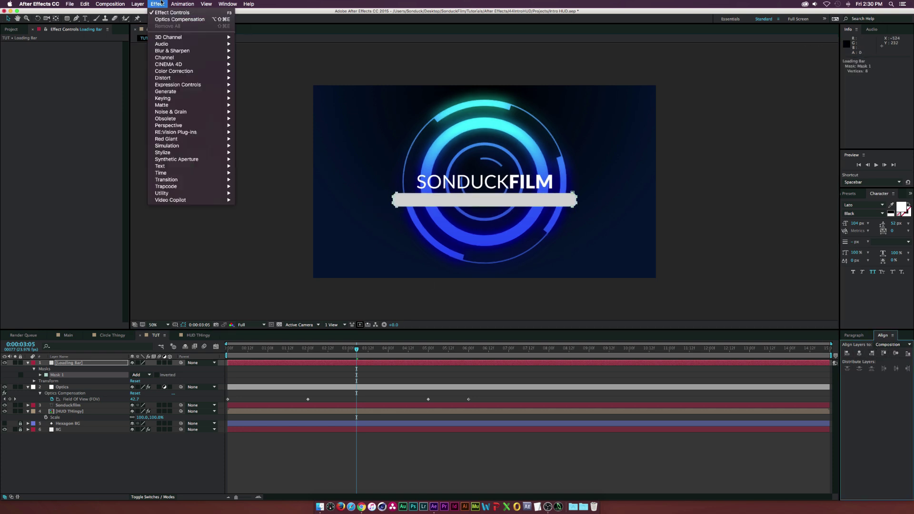
pyautogui.moveTo(210, 91)
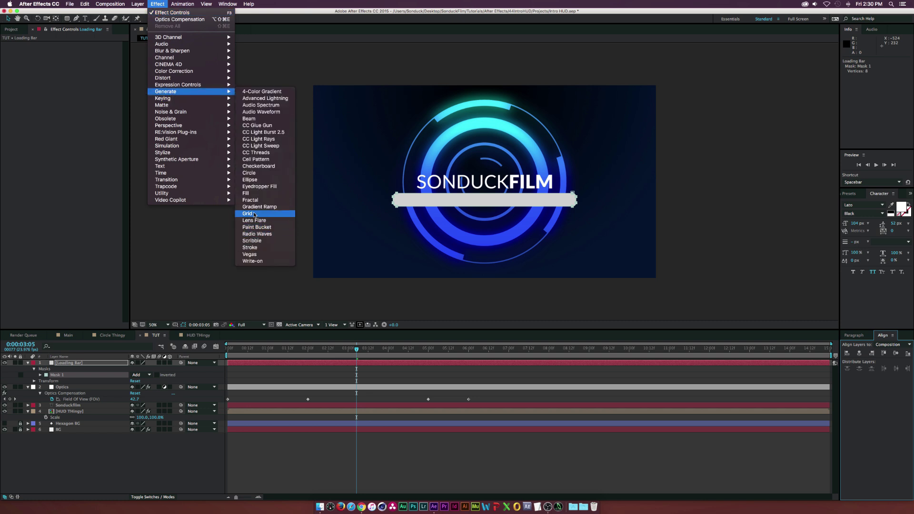
pyautogui.click(252, 248)
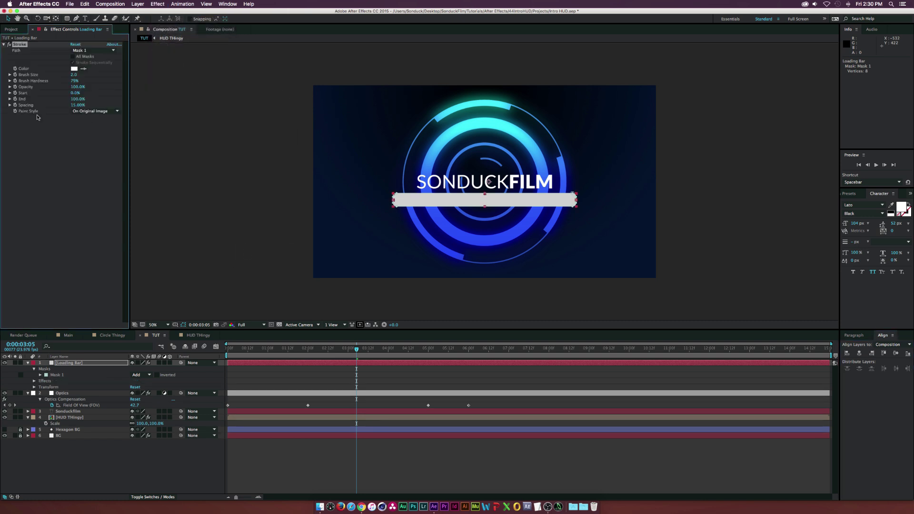
pyautogui.click(94, 111)
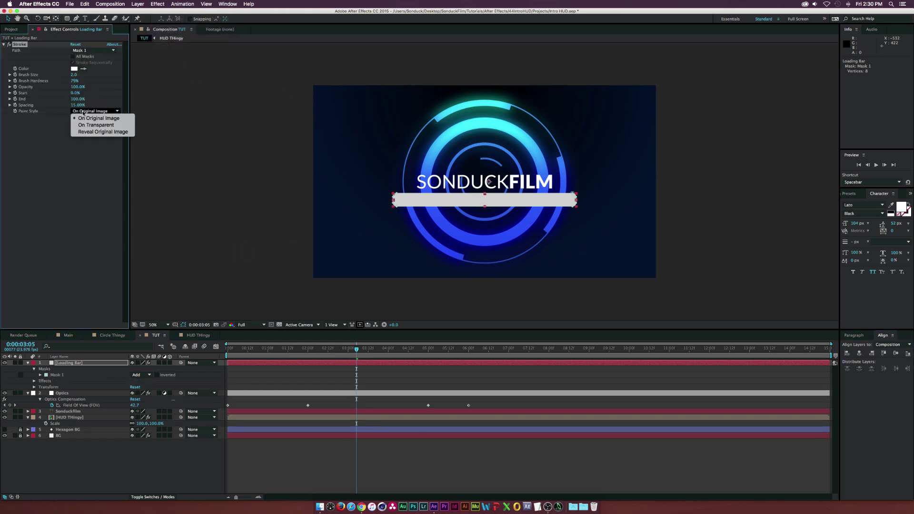
pyautogui.click(103, 125)
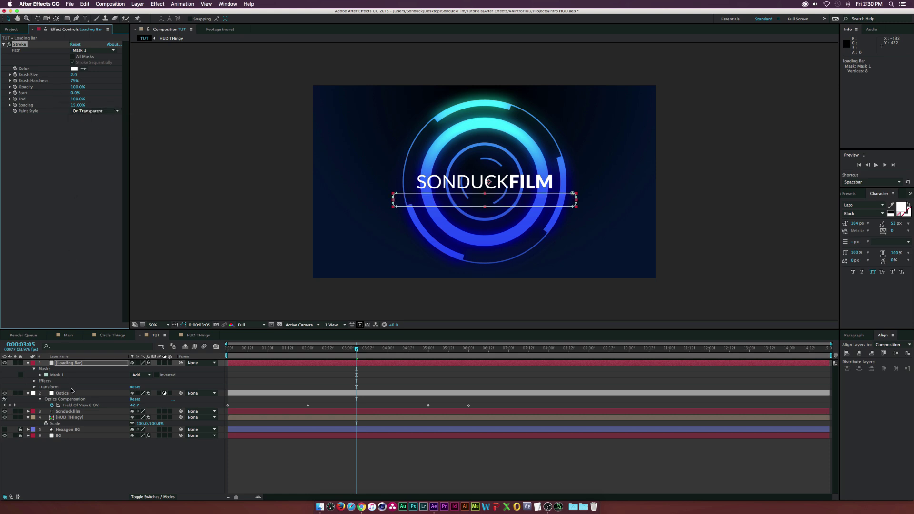
# Set the Stroke brush size to 4.0 and duplicate the Loading Bar layer.
pyautogui.click(88, 439)
pyautogui.click(66, 363)
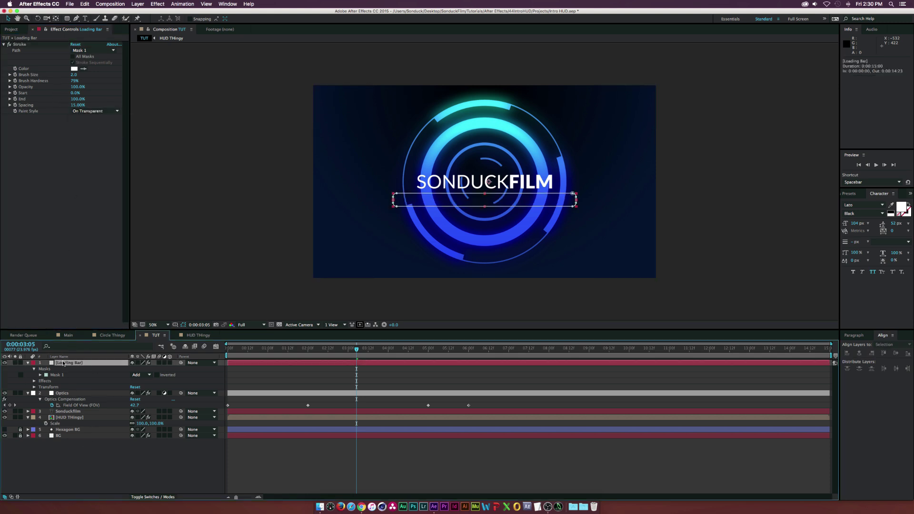
pyautogui.click(73, 75)
pyautogui.press('Return')
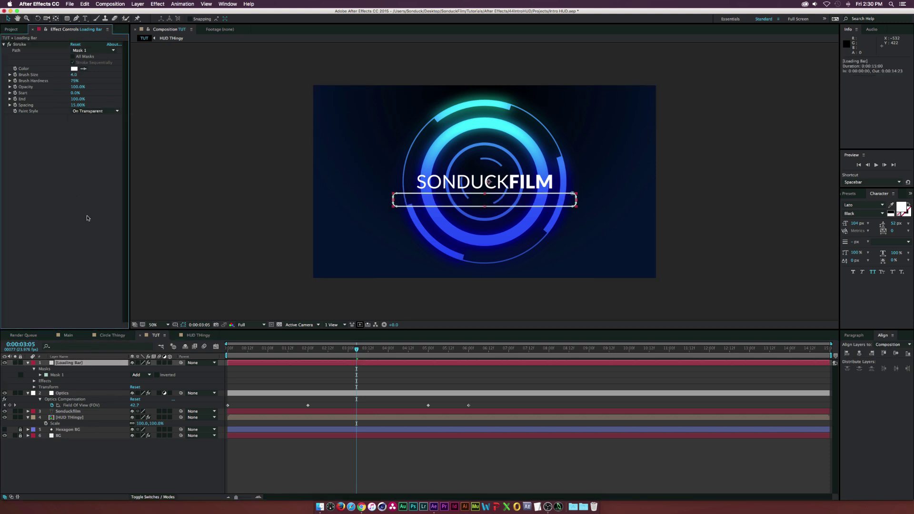
pyautogui.click(116, 470)
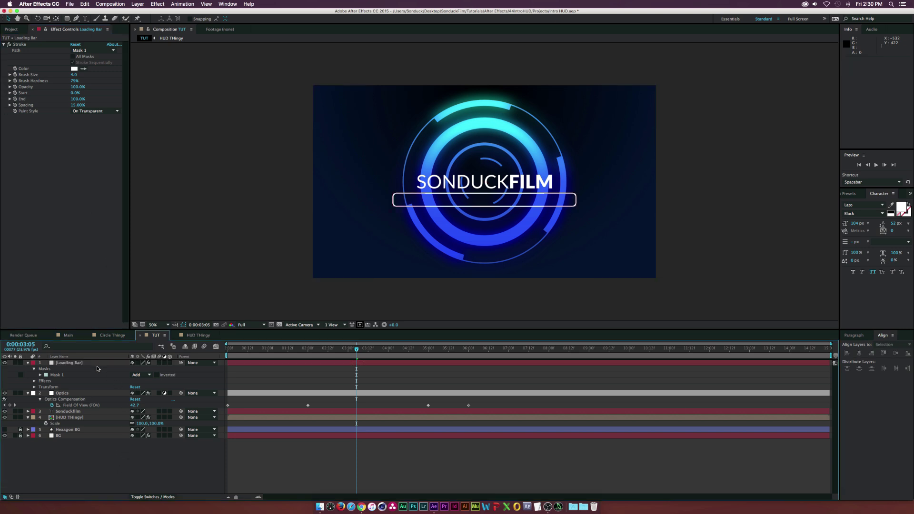
pyautogui.click(78, 364)
pyautogui.press('super+d')
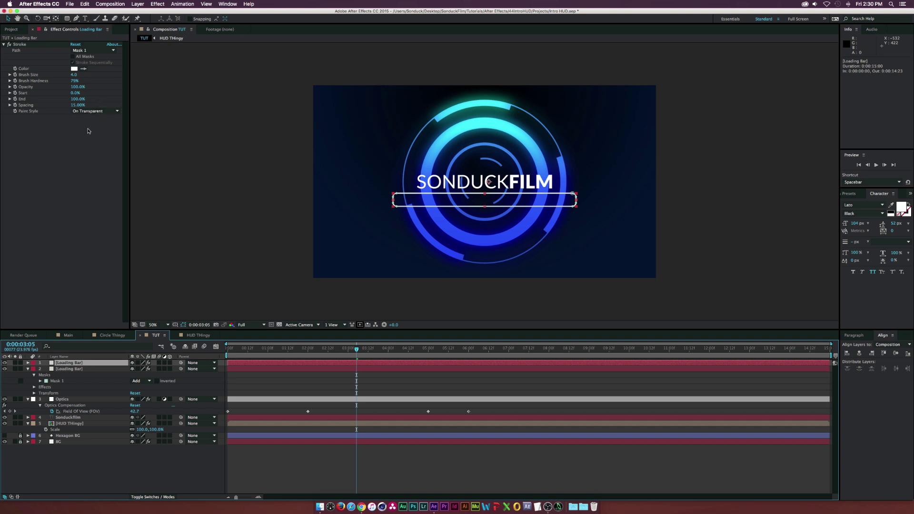
# Replace the top copy's Stroke effect with a Linear Wipe.
pyautogui.click(32, 53)
pyautogui.press('Delete')
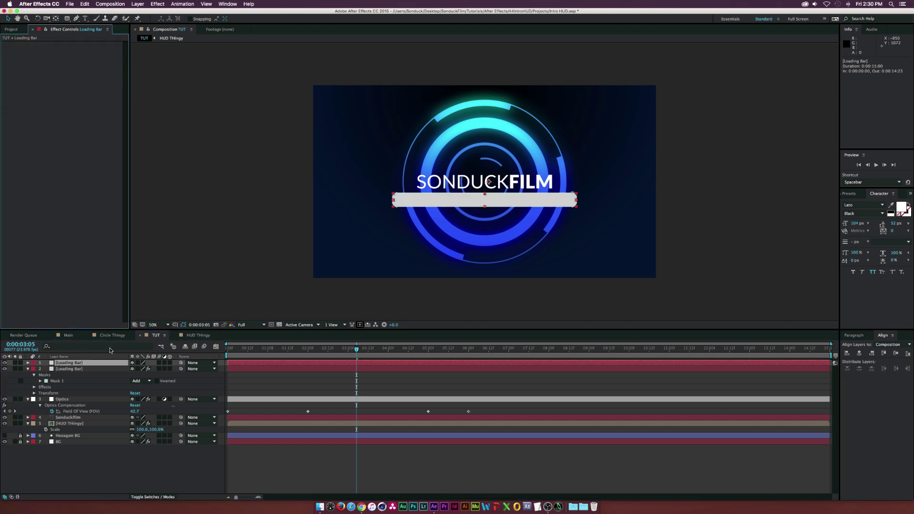
pyautogui.click(86, 355)
pyautogui.click(159, 4)
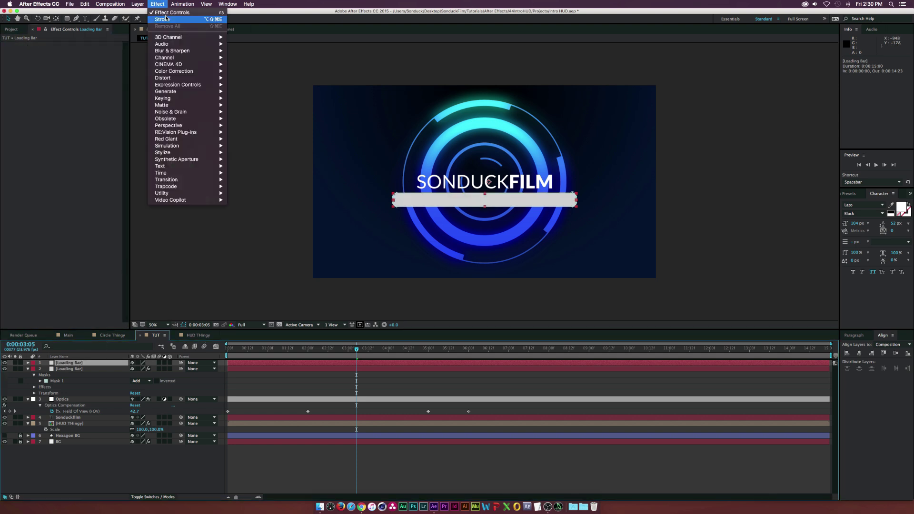
pyautogui.moveTo(171, 180)
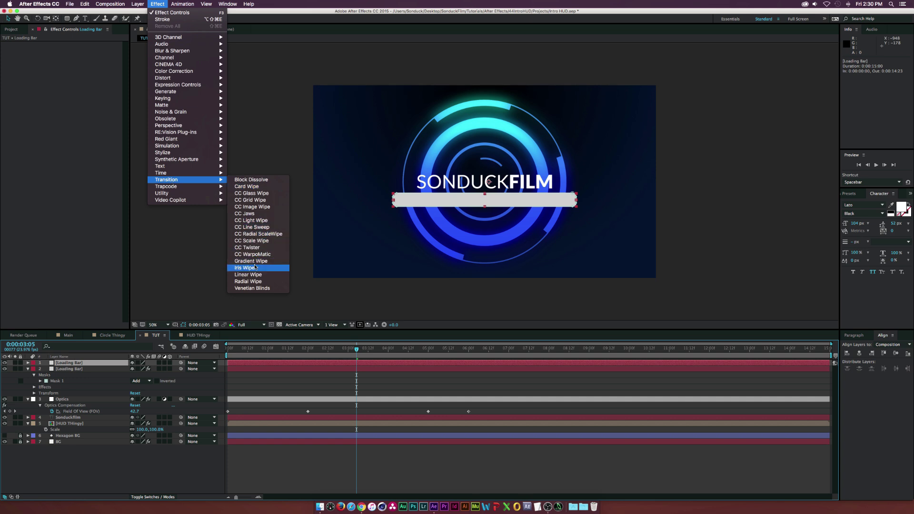
pyautogui.click(247, 274)
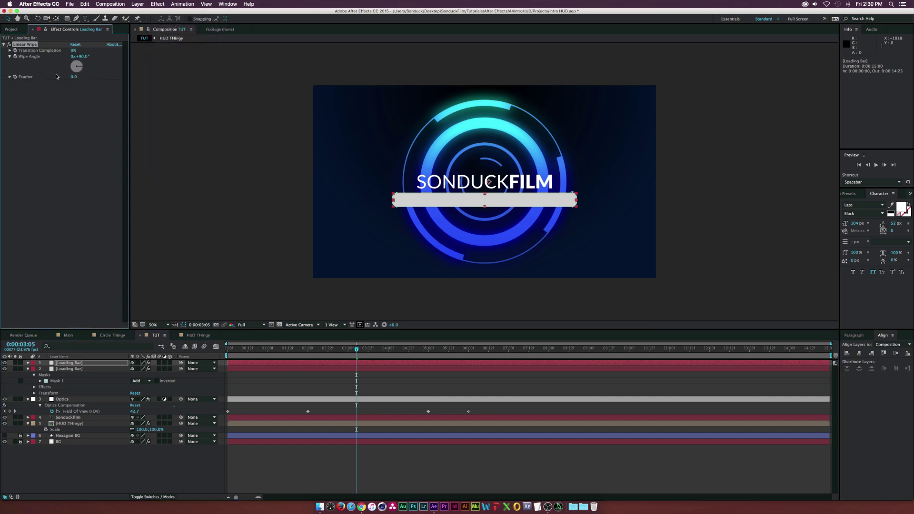
# Keyframe Transition Completion from 100% near one second to 0% at five seconds.
pyautogui.click(309, 350)
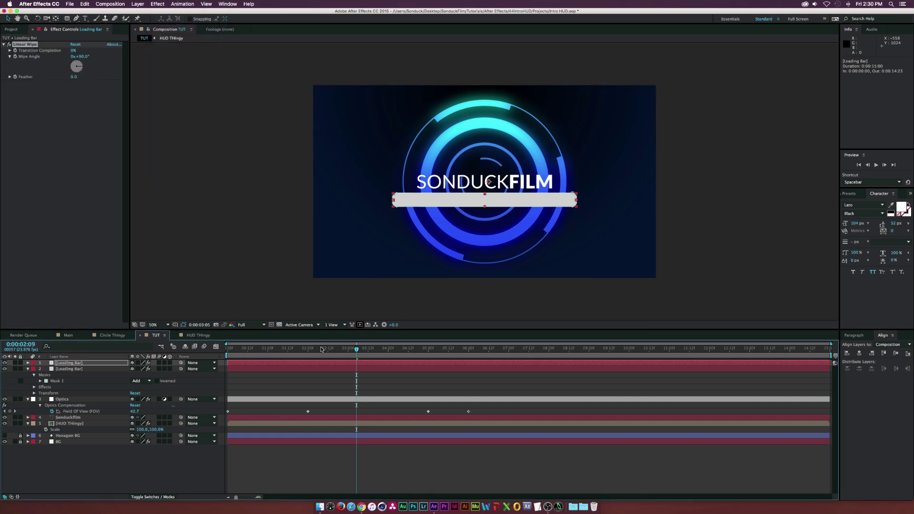
pyautogui.moveTo(310, 350); pyautogui.dragTo(270, 354)
pyautogui.click(14, 52)
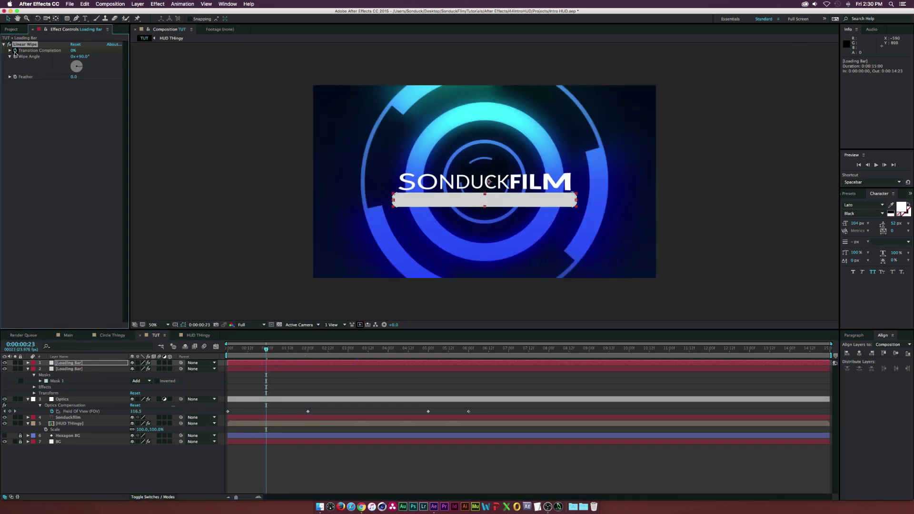
pyautogui.moveTo(73, 50); pyautogui.dragTo(121, 50)
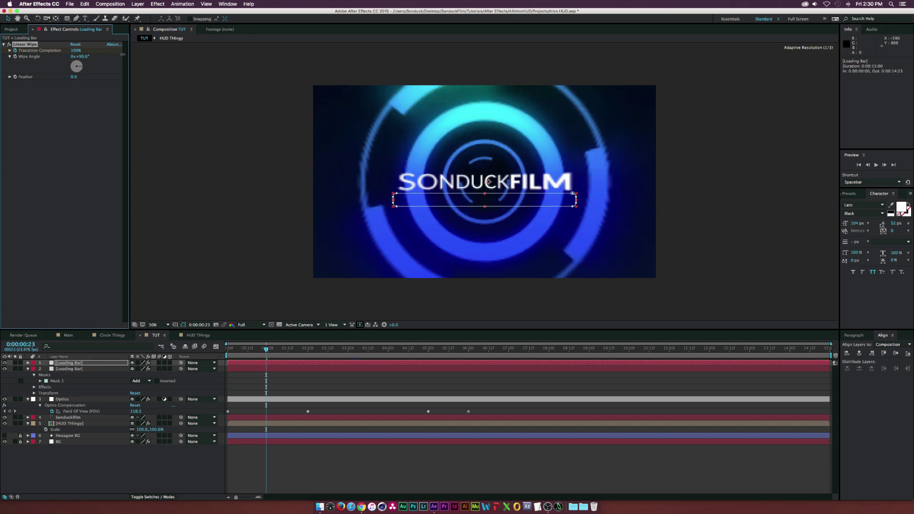
pyautogui.moveTo(300, 353); pyautogui.dragTo(428, 352)
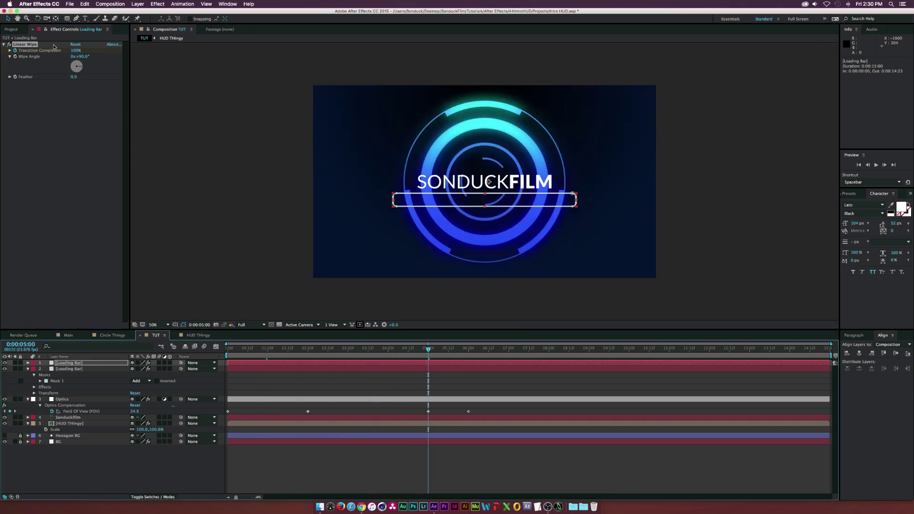
pyautogui.moveTo(74, 50); pyautogui.dragTo(29, 51)
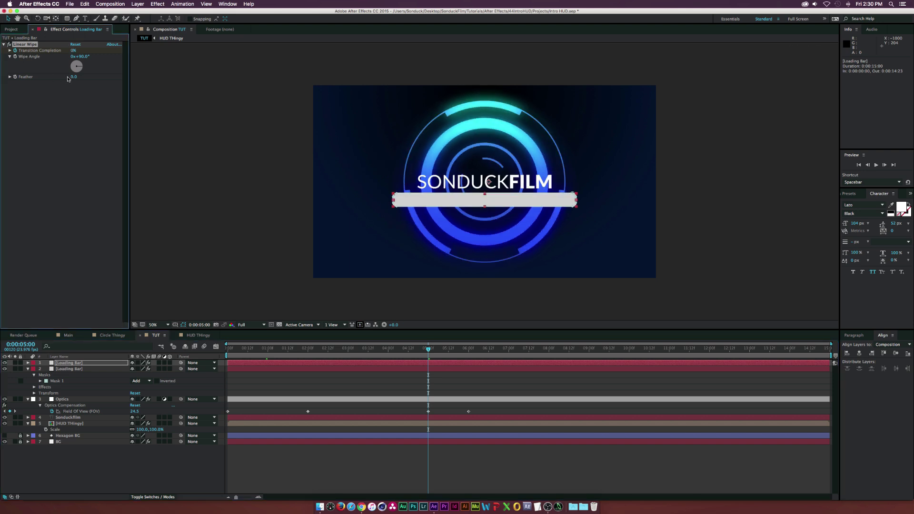
# Set the wipe Feather to 10 and Wipe Angle to -90°, checking the fill.
pyautogui.moveTo(74, 77); pyautogui.dragTo(78, 77)
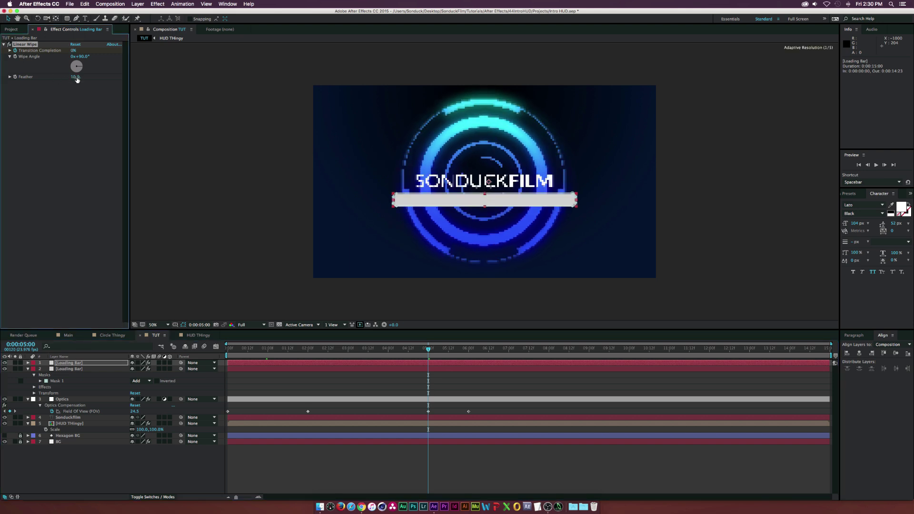
pyautogui.click(321, 350)
pyautogui.moveTo(321, 351); pyautogui.dragTo(347, 351)
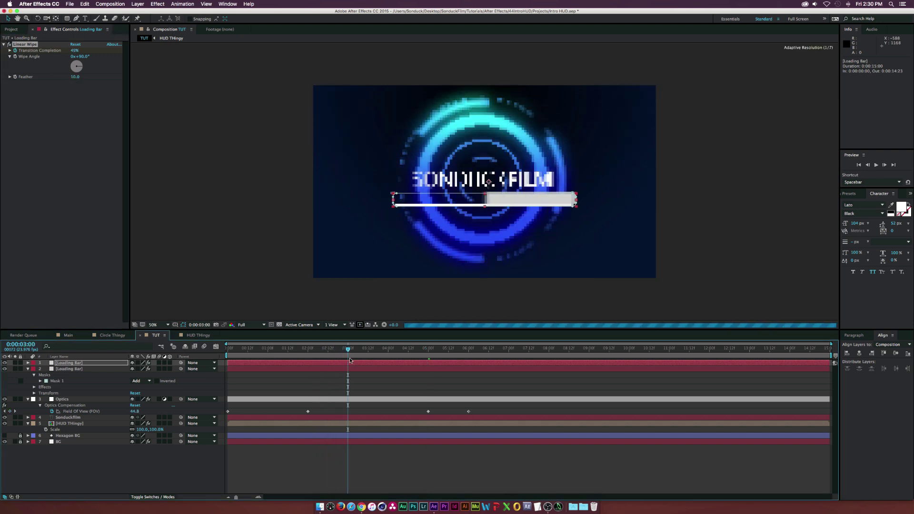
pyautogui.click(80, 56)
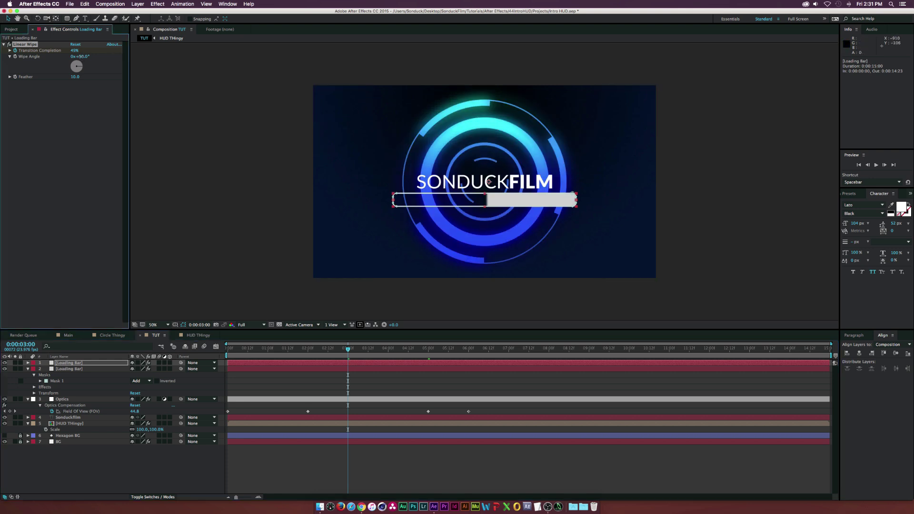
pyautogui.press('Return')
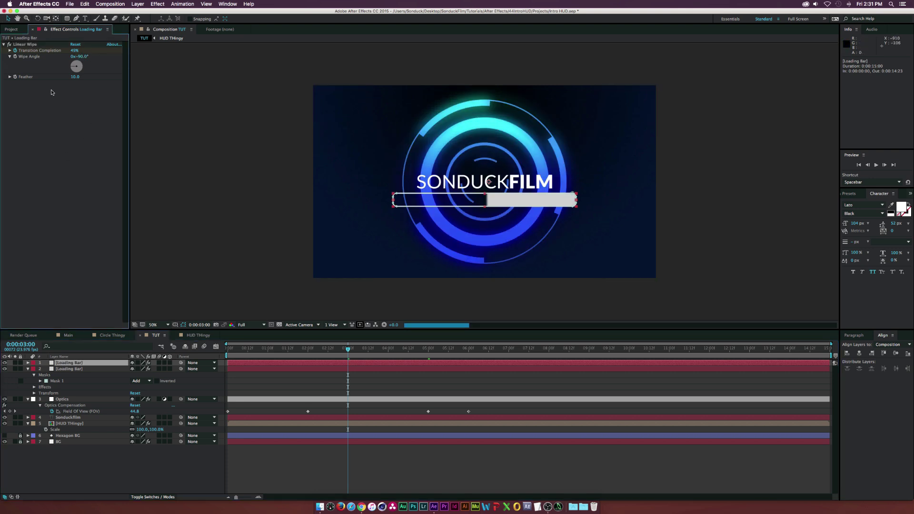
pyautogui.moveTo(351, 355); pyautogui.dragTo(397, 348)
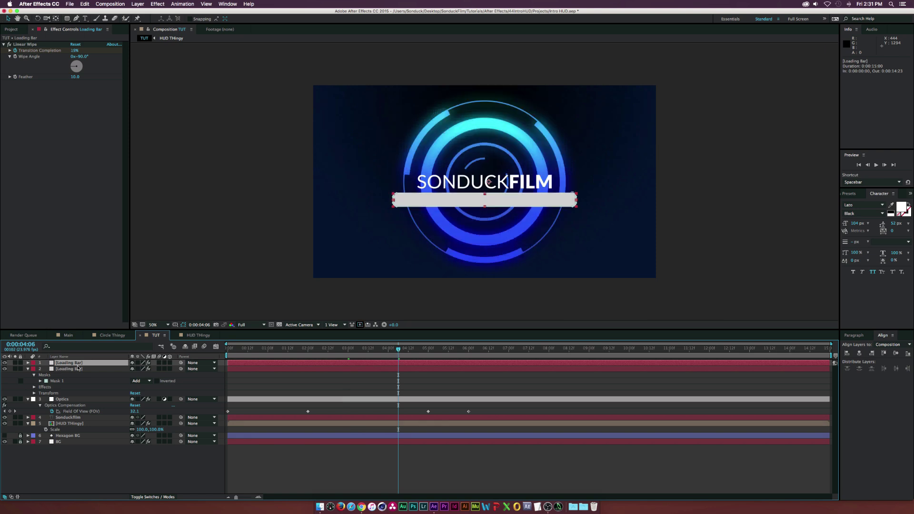
# Change the top loading bar solid's colour to blue #2C65A7.
pyautogui.click(137, 4)
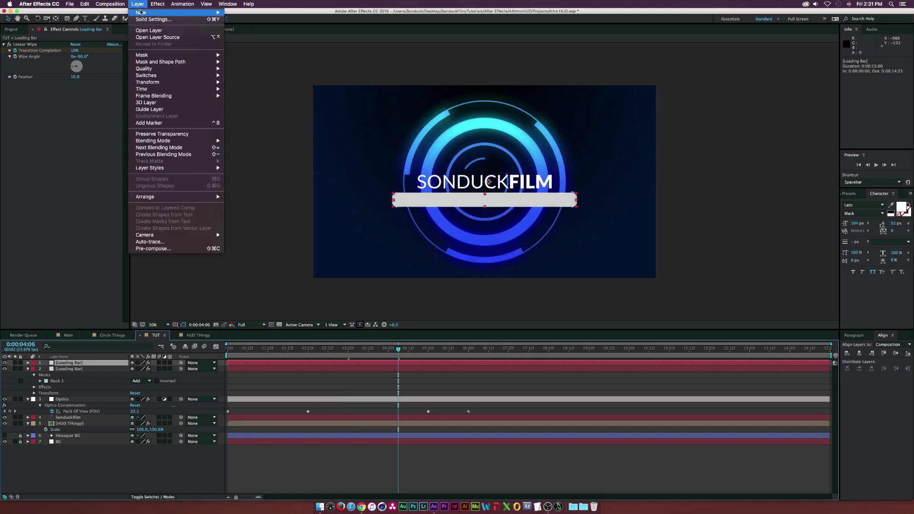
pyautogui.click(145, 19)
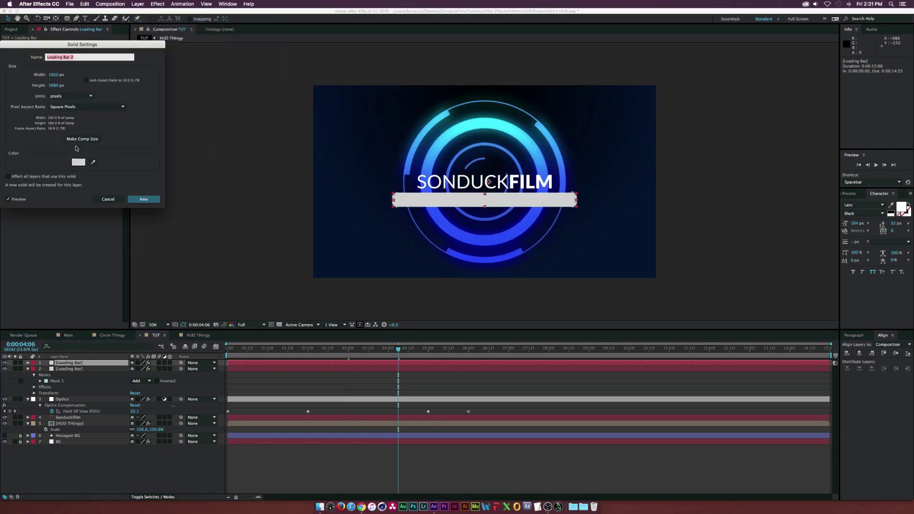
pyautogui.click(79, 162)
pyautogui.click(204, 103)
pyautogui.click(173, 95)
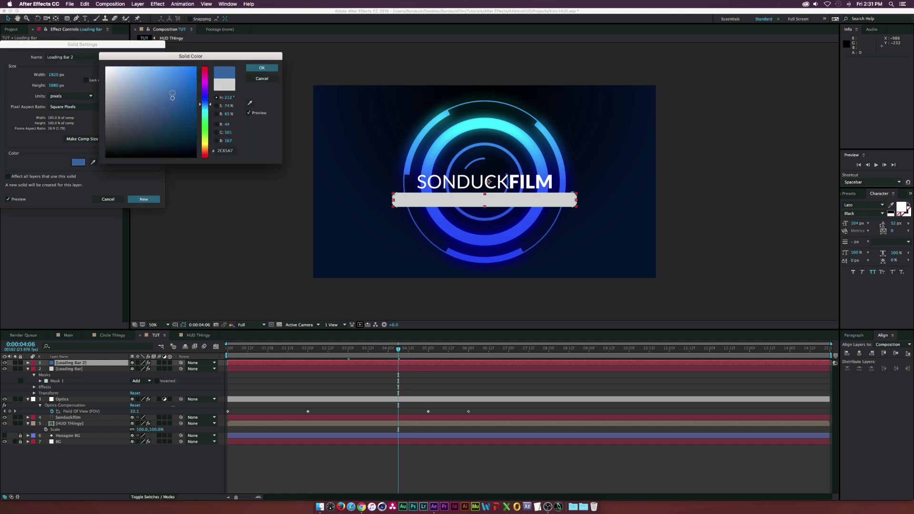
pyautogui.click(262, 68)
pyautogui.click(138, 198)
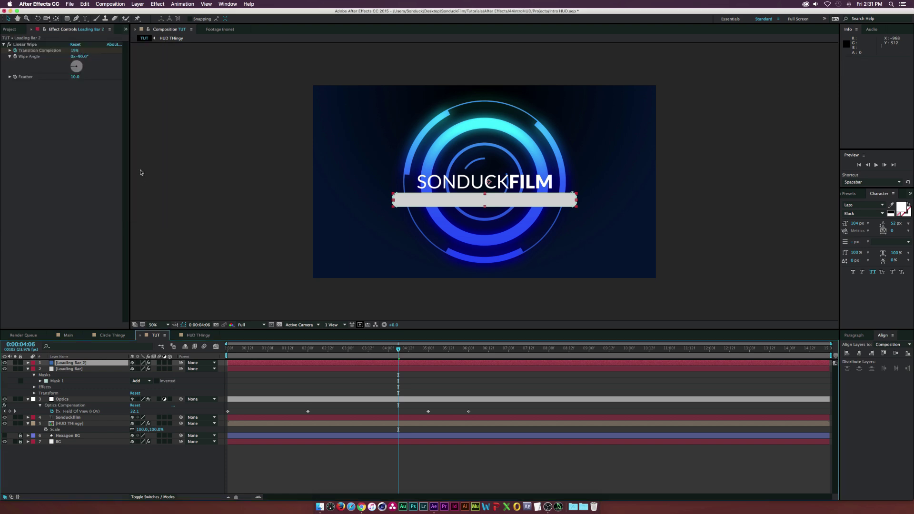
# Copy HUD THingy's Gradient Ramp and Glow onto Loading Bar 2 and move it below Loading Bar.
pyautogui.click(63, 423)
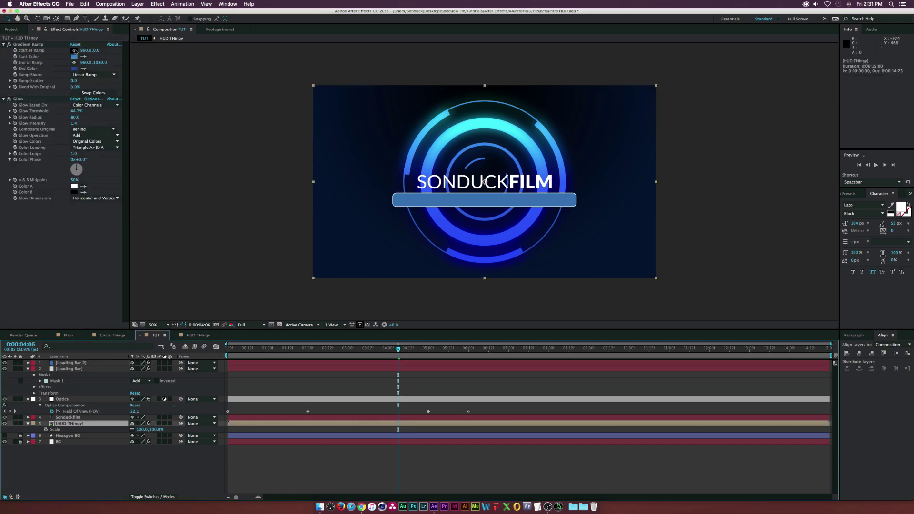
pyautogui.click(29, 45)
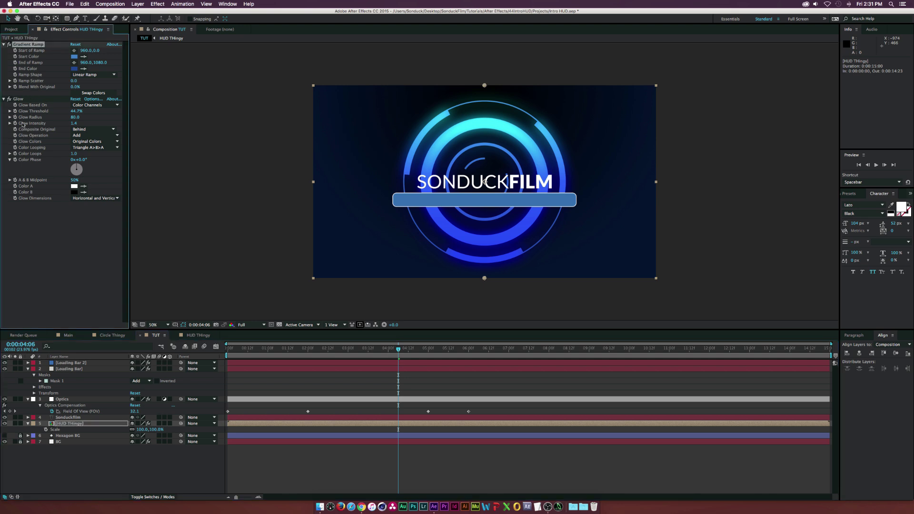
pyautogui.click(21, 99)
pyautogui.click(66, 363)
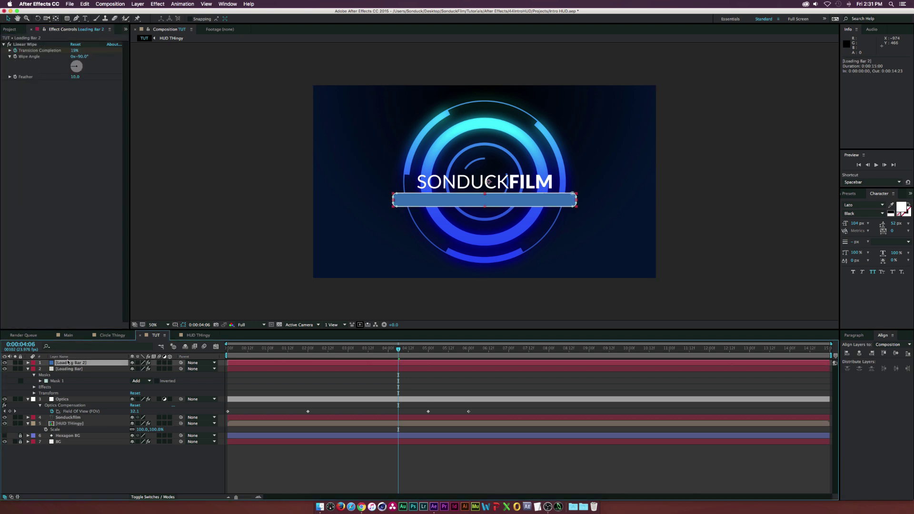
pyautogui.click(82, 469)
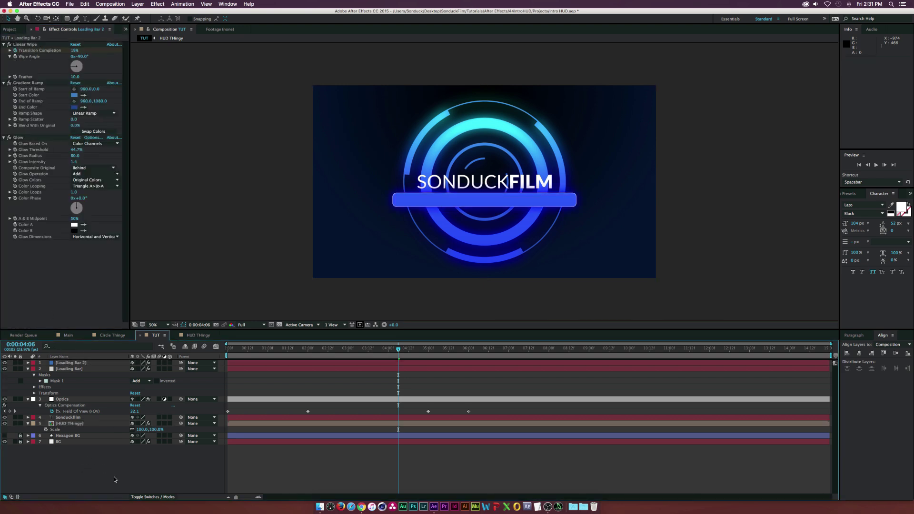
pyautogui.click(67, 363)
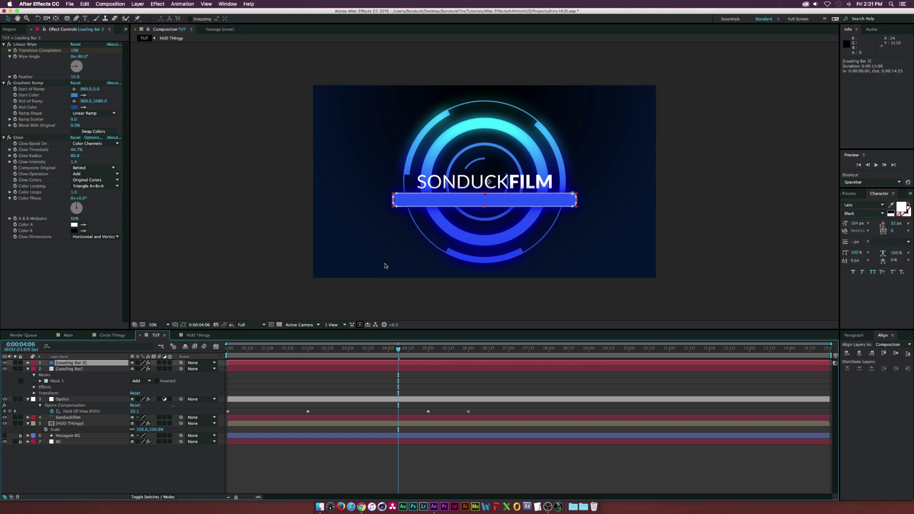
pyautogui.moveTo(75, 365); pyautogui.dragTo(73, 396)
# Move Loading Bar and Loading Bar 2 beneath Optics and scrub the intro to check the warp.
pyautogui.click(146, 473)
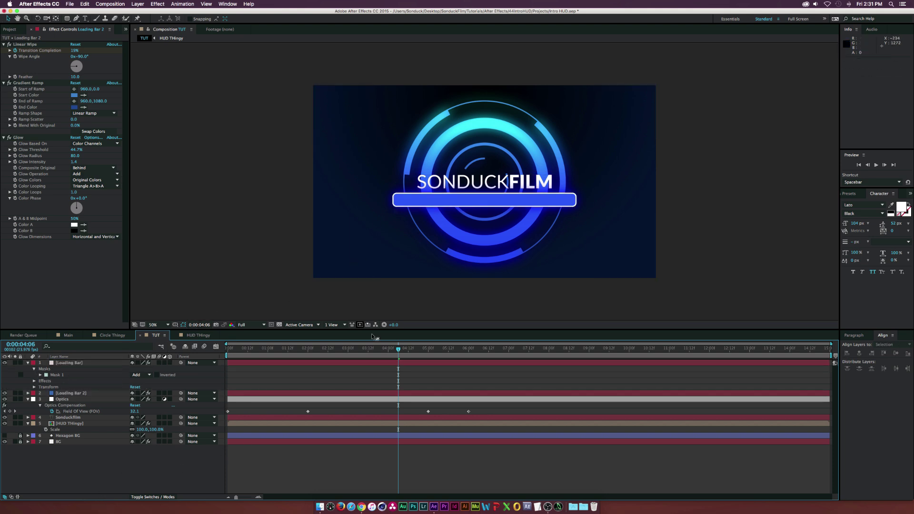
pyautogui.moveTo(380, 353); pyautogui.dragTo(388, 353)
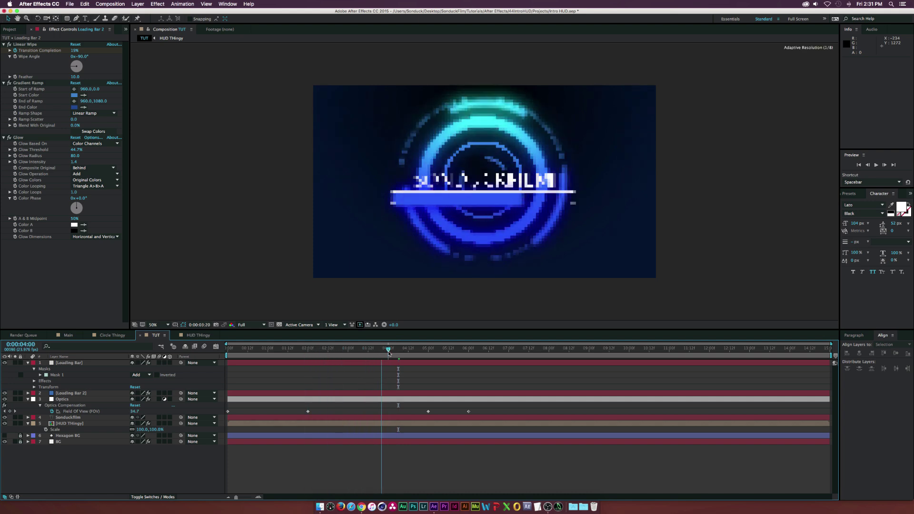
pyautogui.click(67, 363)
pyautogui.keyDown('shift'); pyautogui.click(64, 393); pyautogui.keyUp('shift')
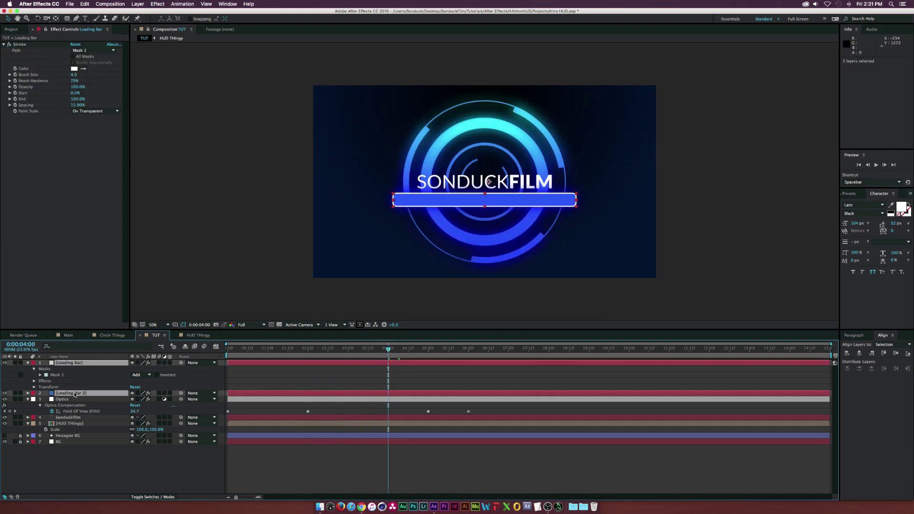
pyautogui.moveTo(76, 395); pyautogui.dragTo(76, 408)
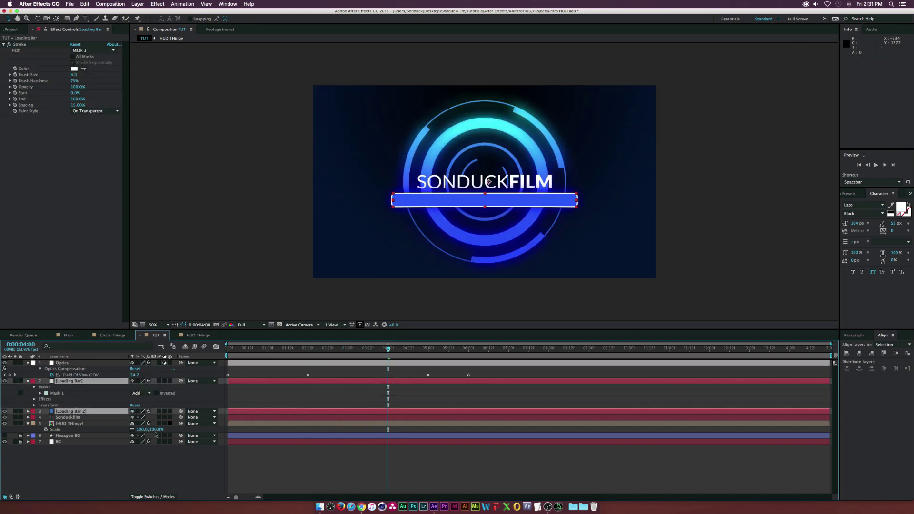
pyautogui.click(141, 468)
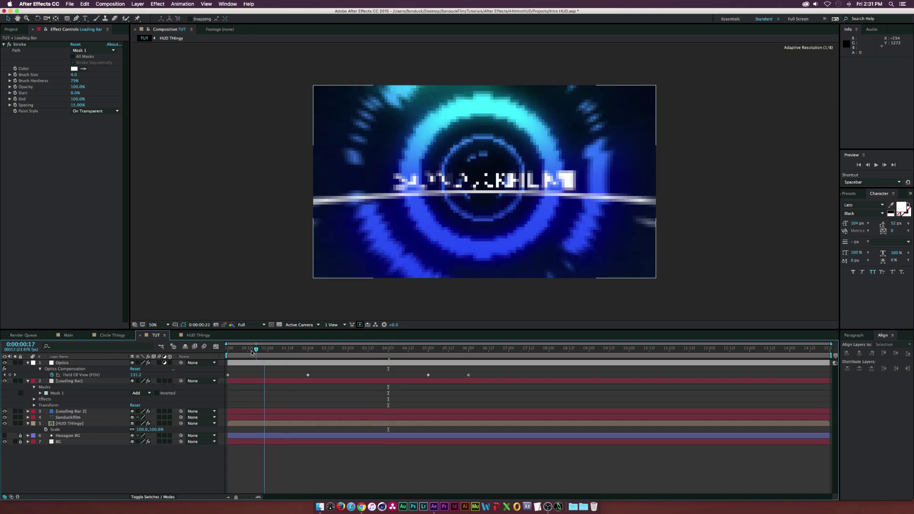
pyautogui.click(230, 350)
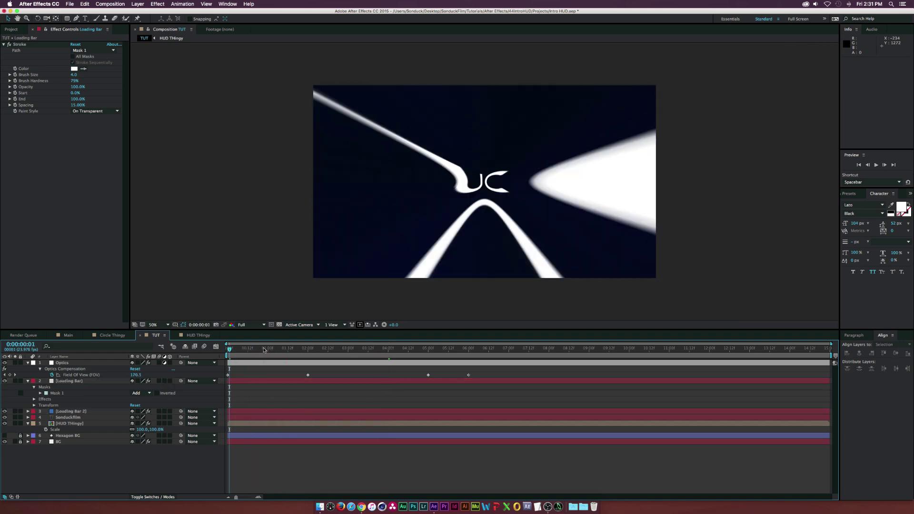
pyautogui.moveTo(264, 350); pyautogui.dragTo(354, 349)
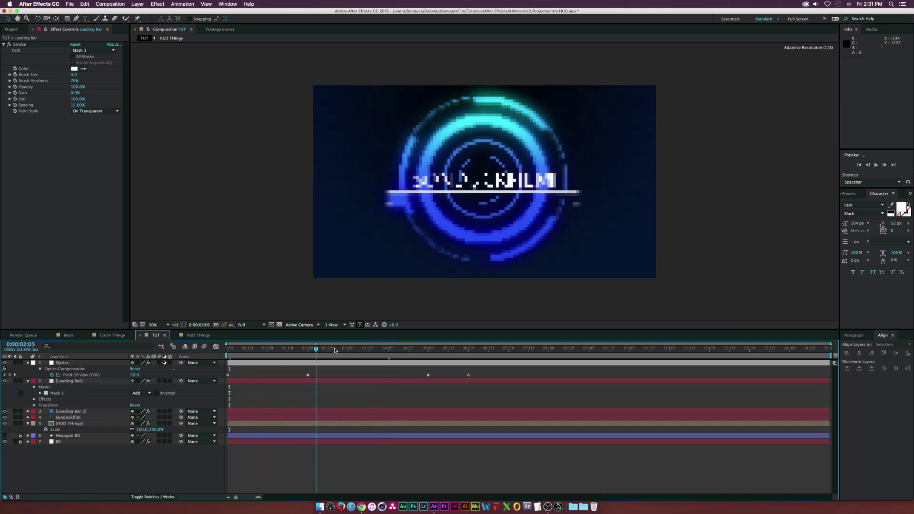
# Show Hexagon BG at 20% opacity and preview the intro from the first frame.
pyautogui.click(4, 435)
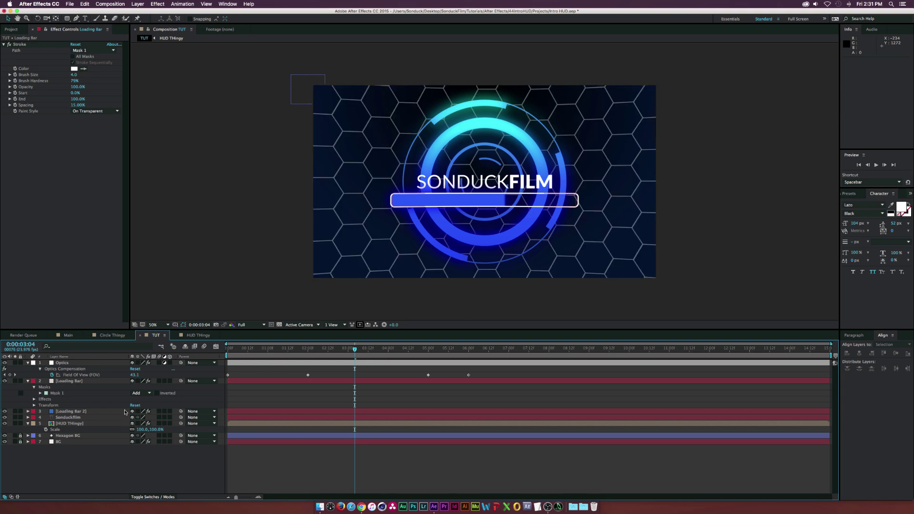
pyautogui.click(66, 436)
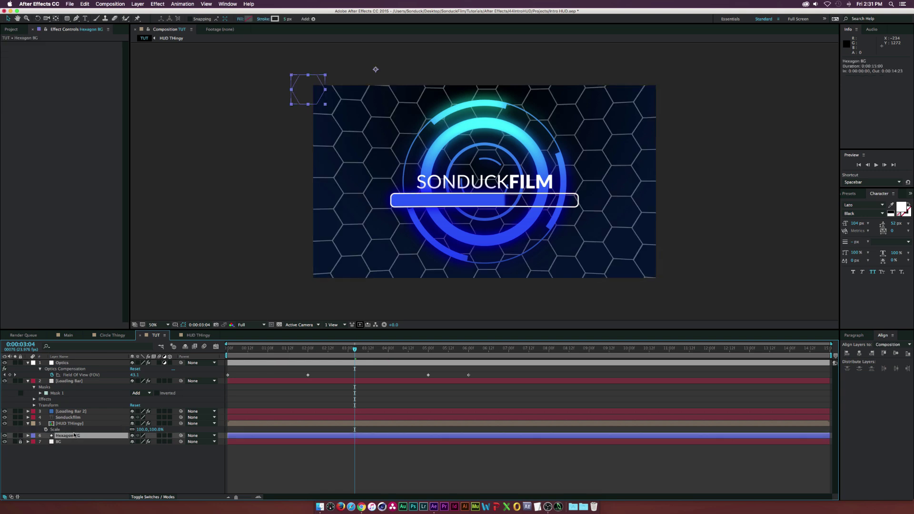
pyautogui.press('t')
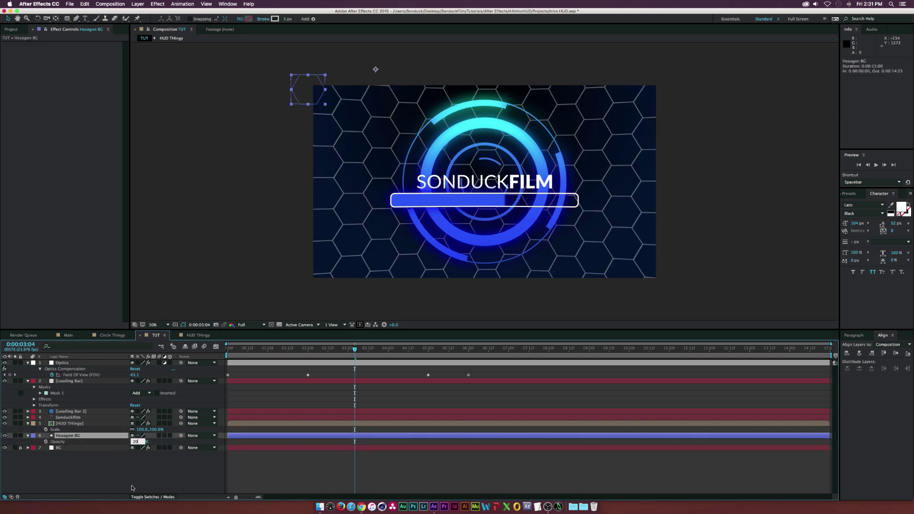
pyautogui.click(132, 487)
pyautogui.moveTo(343, 348); pyautogui.dragTo(213, 351)
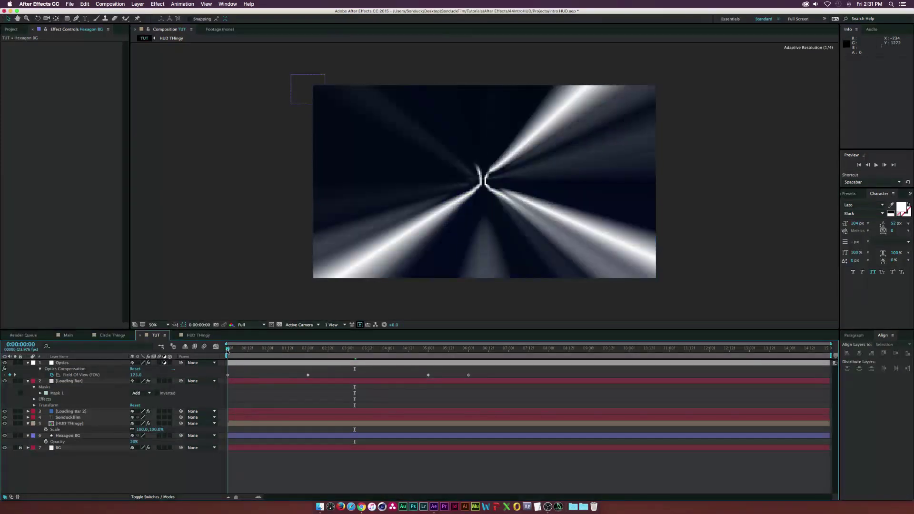
pyautogui.press('space')
pyautogui.press('space')
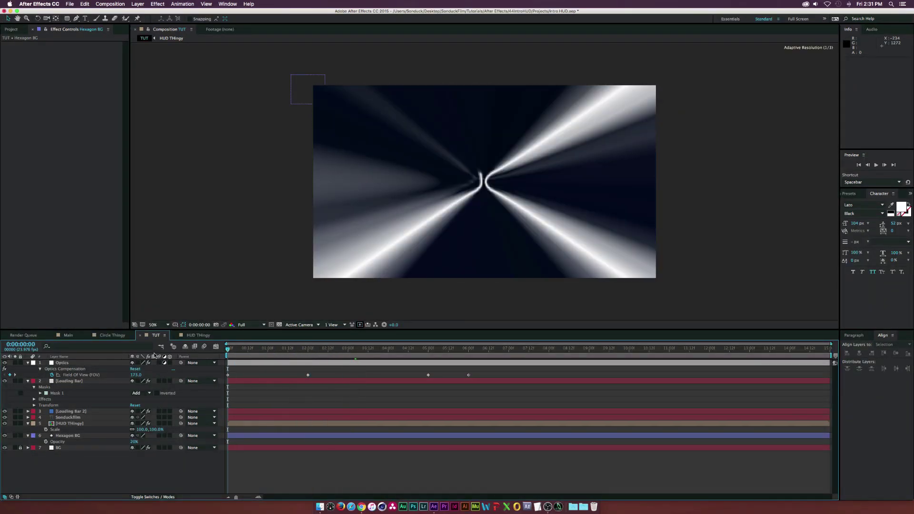
# Raise the Optics starting Field Of View to 176.3.
pyautogui.moveTo(136, 374); pyautogui.dragTo(159, 376)
pyautogui.click(203, 365)
pyautogui.moveTo(233, 351)
pyautogui.mouseDown()
pyautogui.moveTo(394, 357)
pyautogui.moveTo(486, 374)
pyautogui.moveTo(150, 387)
pyautogui.mouseUp()
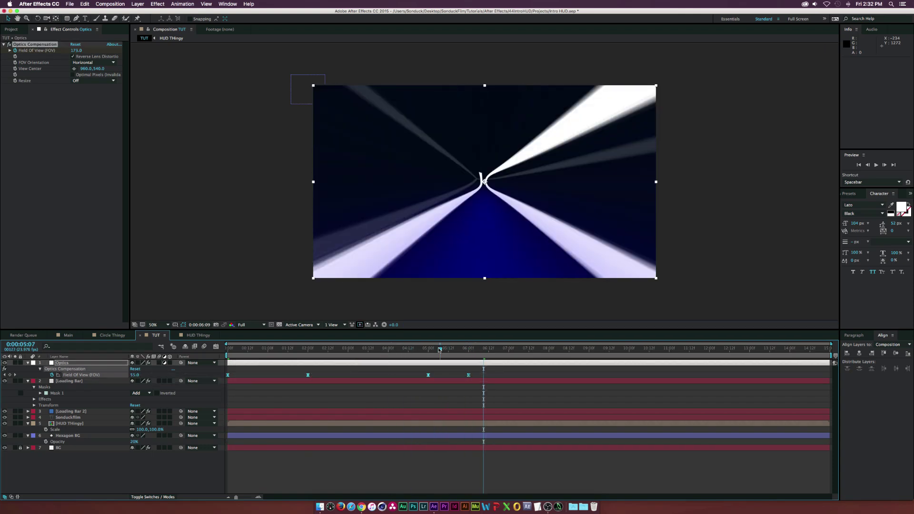
# Enable motion blur on the loading bars, title and HUD THingy ring layers, then preview the warp.
pyautogui.moveTo(438, 350); pyautogui.dragTo(371, 350)
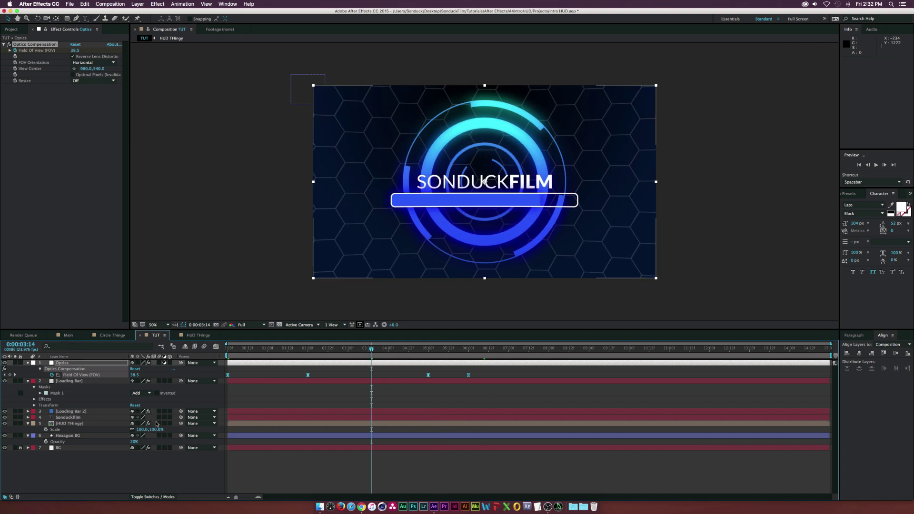
pyautogui.moveTo(157, 417); pyautogui.dragTo(159, 385)
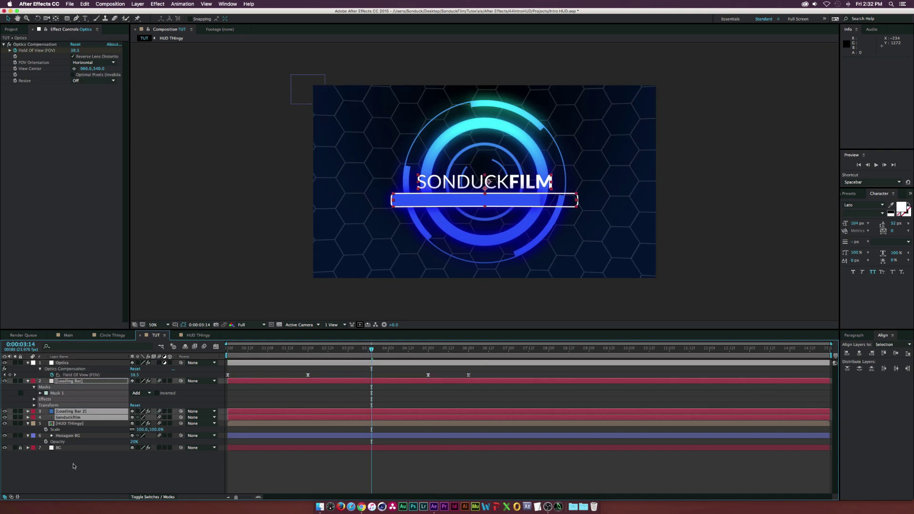
pyautogui.doubleClick(71, 423)
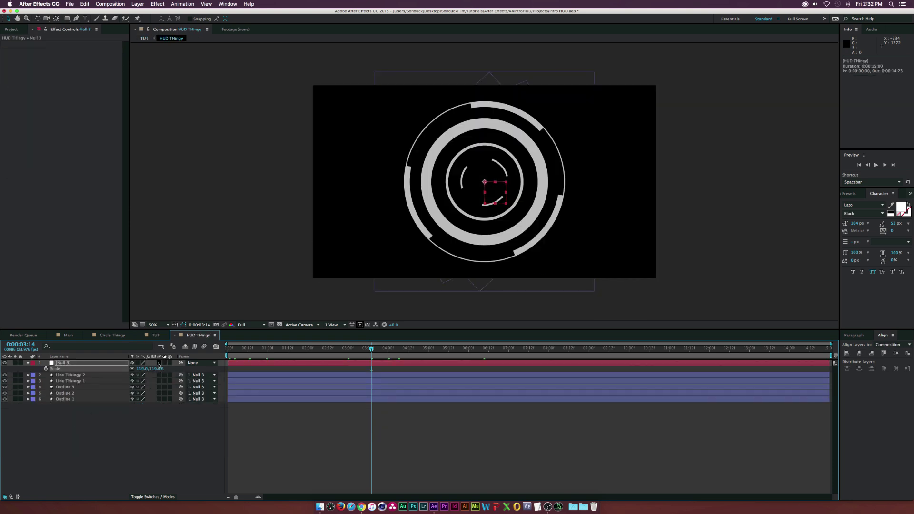
pyautogui.click(203, 346)
pyautogui.click(156, 336)
pyautogui.moveTo(326, 353); pyautogui.dragTo(367, 353)
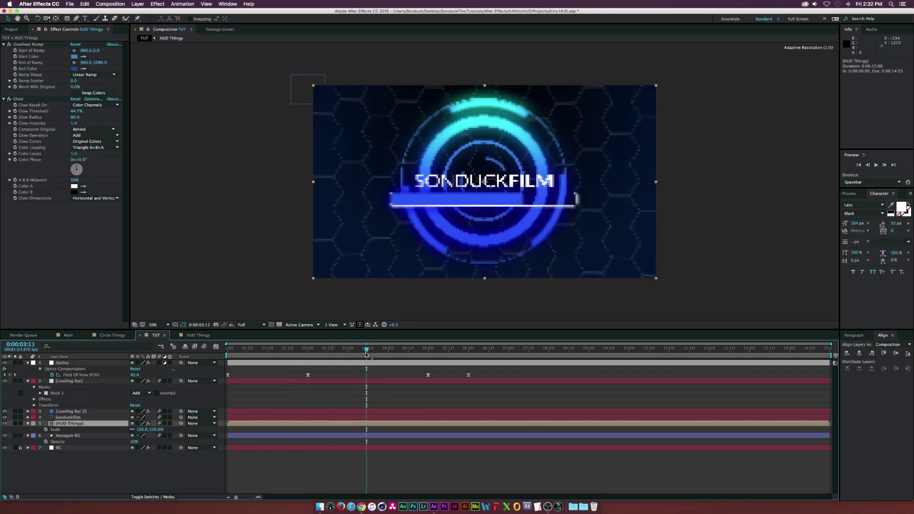
pyautogui.click(248, 353)
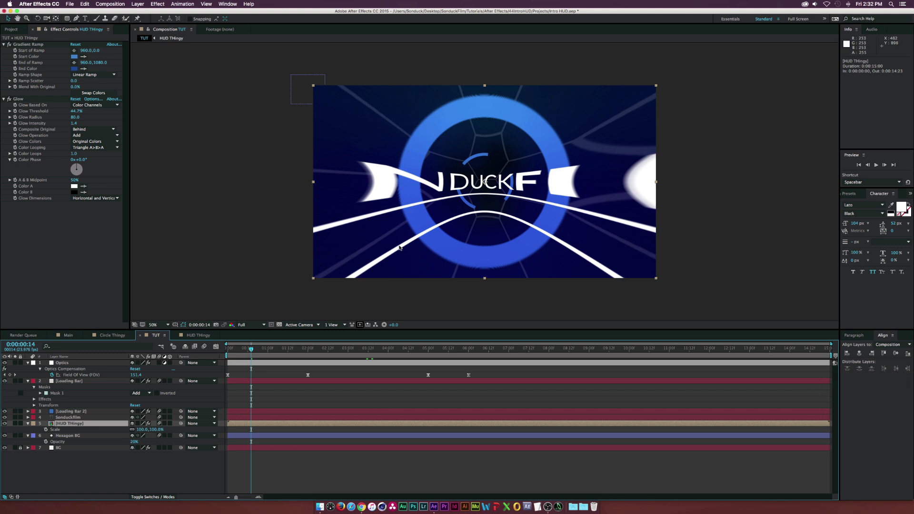
pyautogui.click(73, 363)
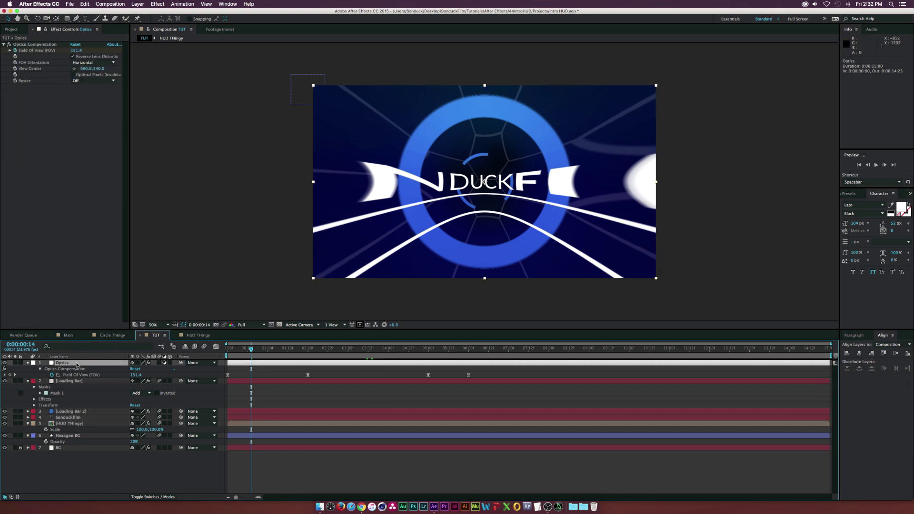
# Apply CC Force Motion Blur to Optics with 4 samples, then preview TUT.mov in Quick Look.
pyautogui.click(157, 4)
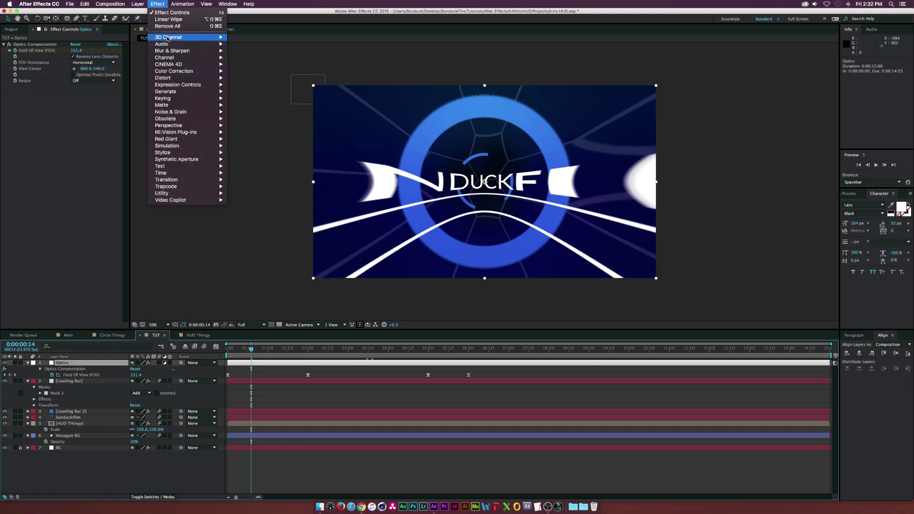
pyautogui.moveTo(179, 174)
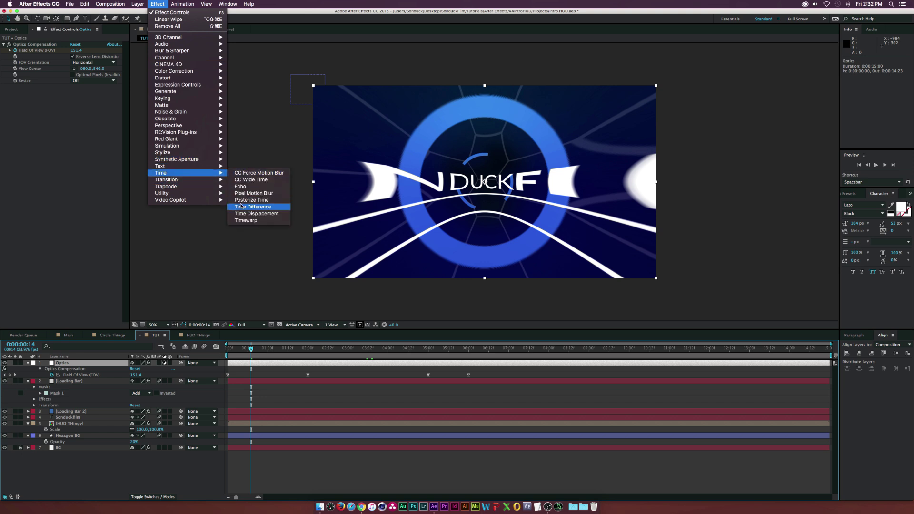
pyautogui.click(259, 173)
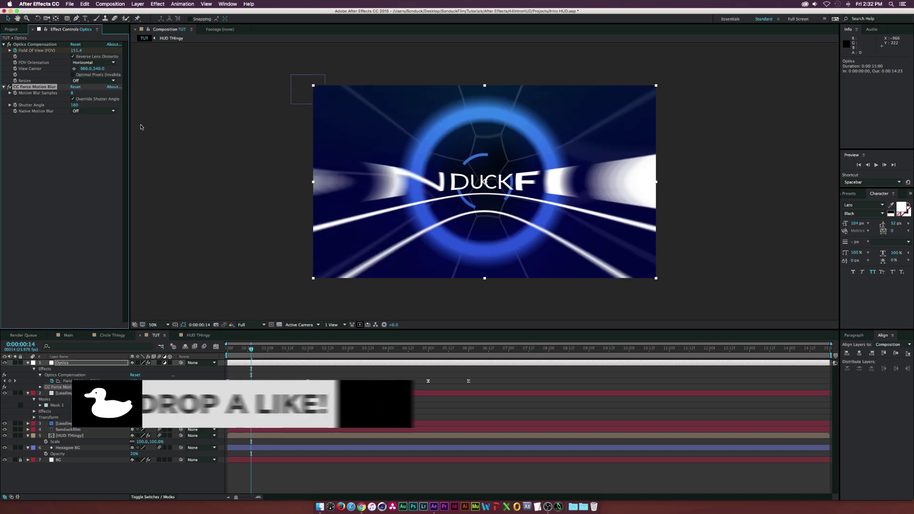
pyautogui.click(72, 94)
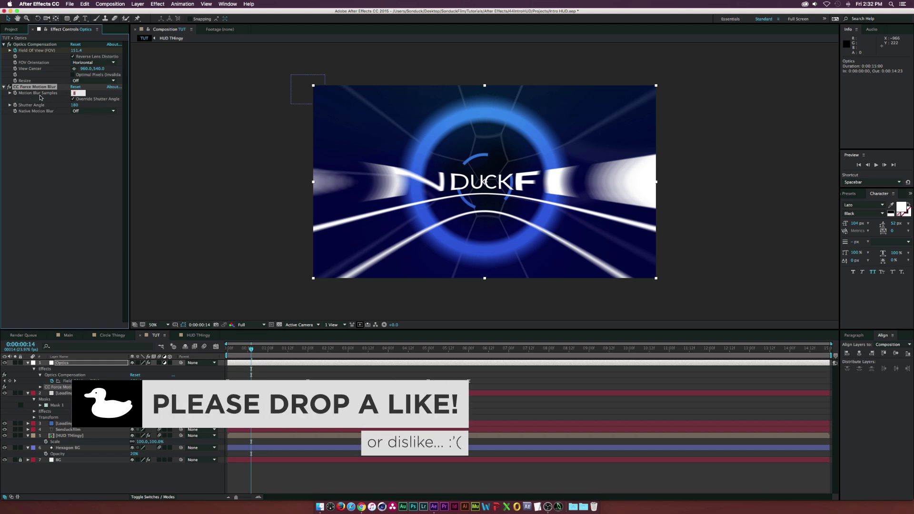
pyautogui.write('2')
pyautogui.press('Return')
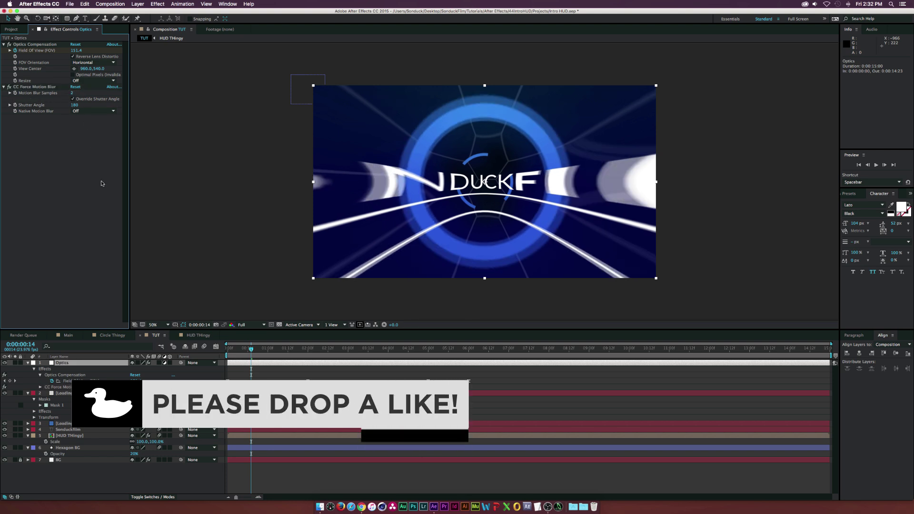
pyautogui.click(73, 93)
pyautogui.write('4')
pyautogui.press('Return')
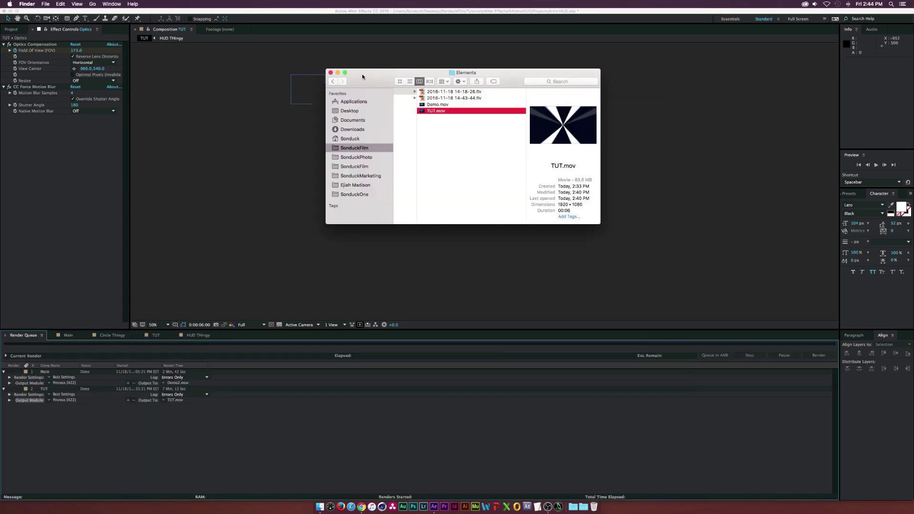
pyautogui.press('space')
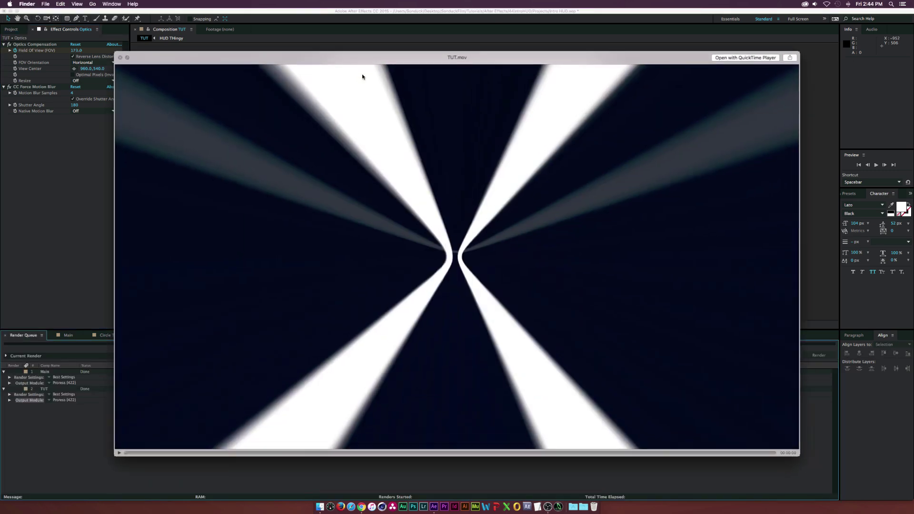